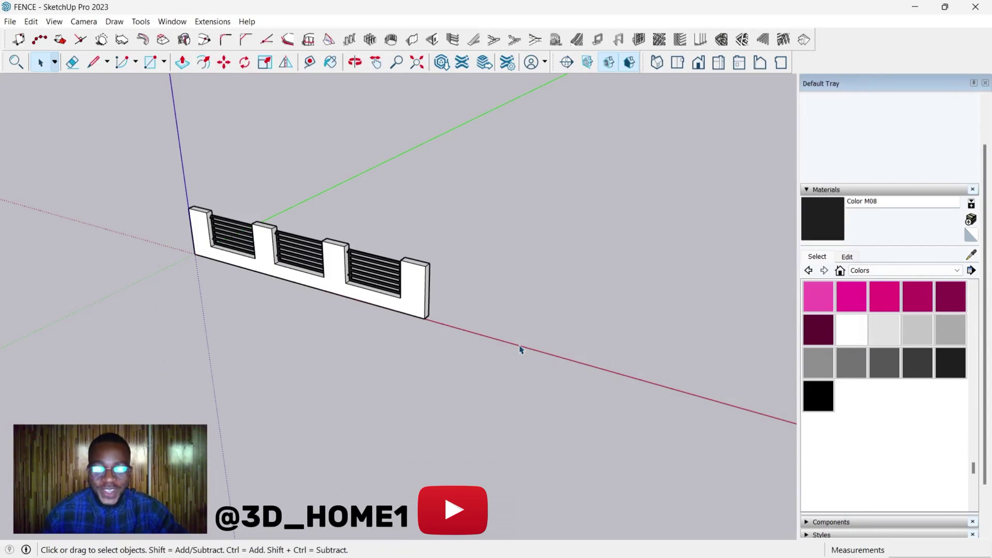
Step: Measure the full base length of the existing fence with the Line tool
scroll(439, 328, "up", 5)
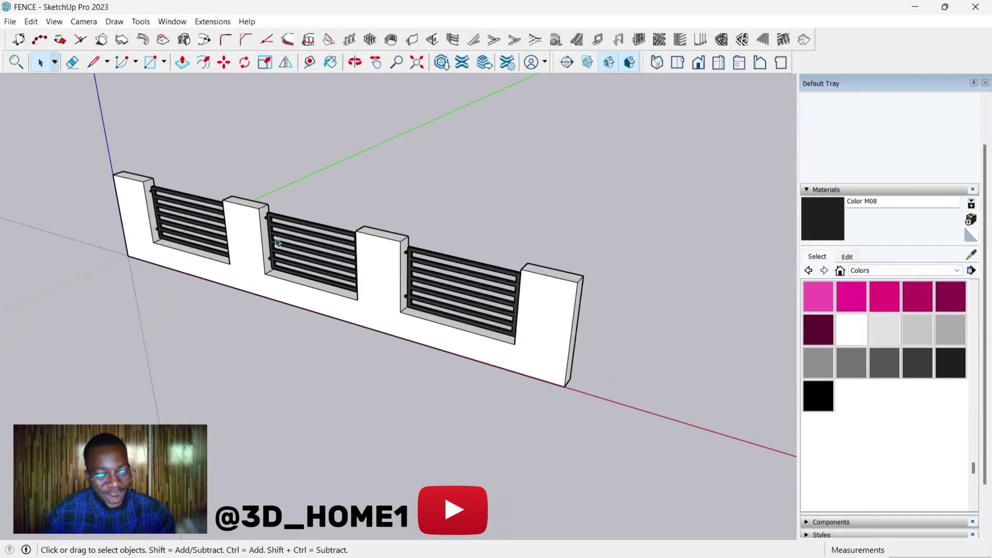
scroll(445, 324, "down", 3)
middle_click_drag(431, 317, 202, 280)
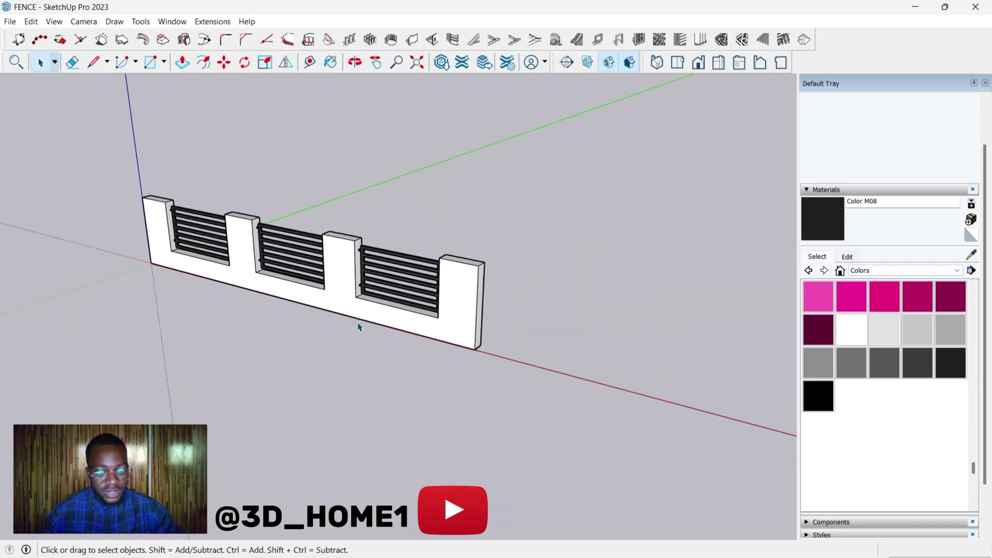
key("l")
scroll(161, 255, "up", 3)
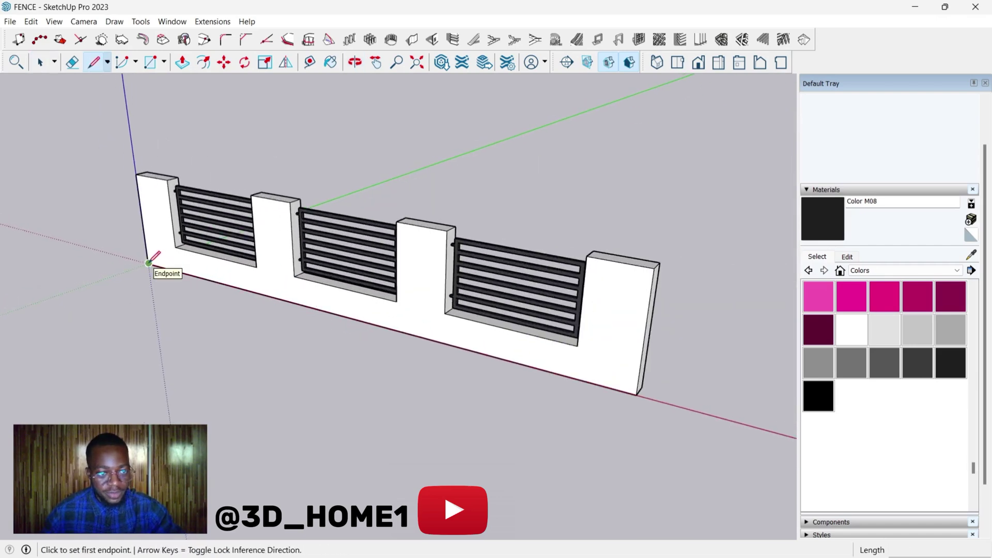
left_click(148, 264)
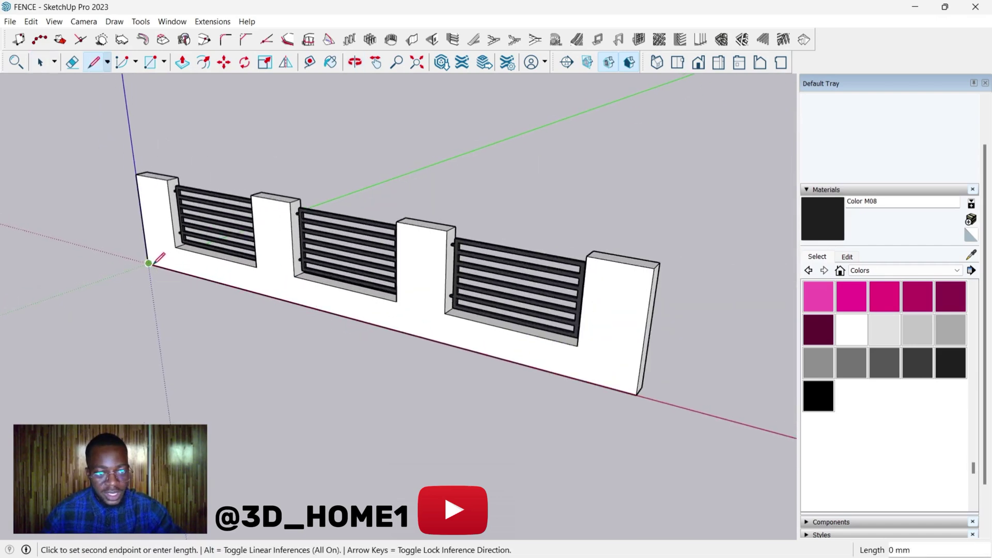
left_click(638, 392)
scroll(375, 349, "down", 5)
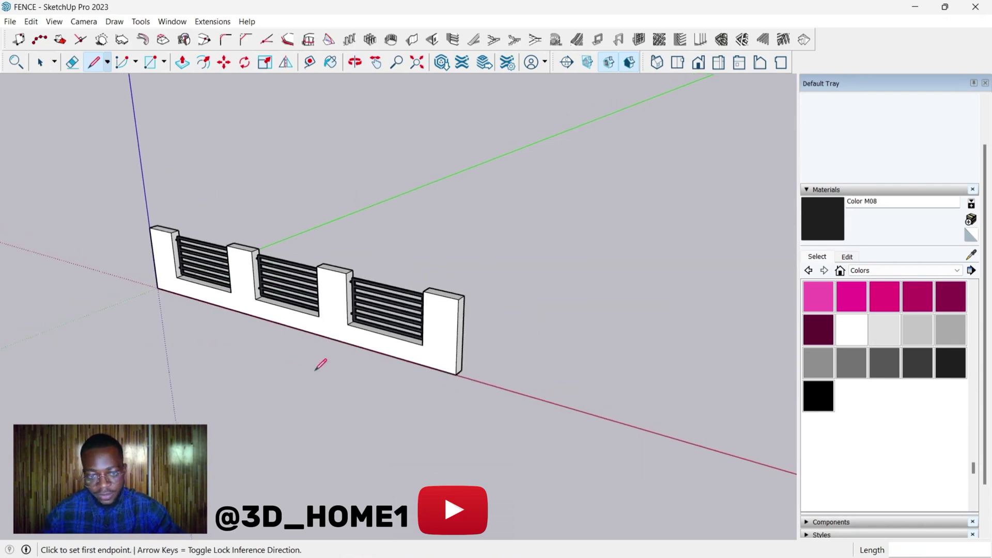
Step: Draw an 8400 mm line along the red axis, starting a short gap beyond the existing fence's end
left_click(375, 381)
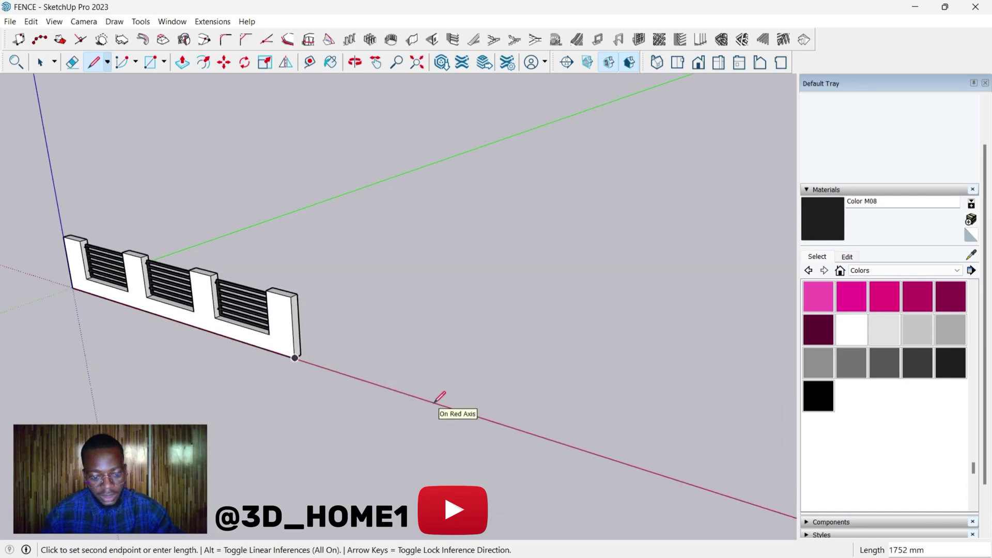
type("8")
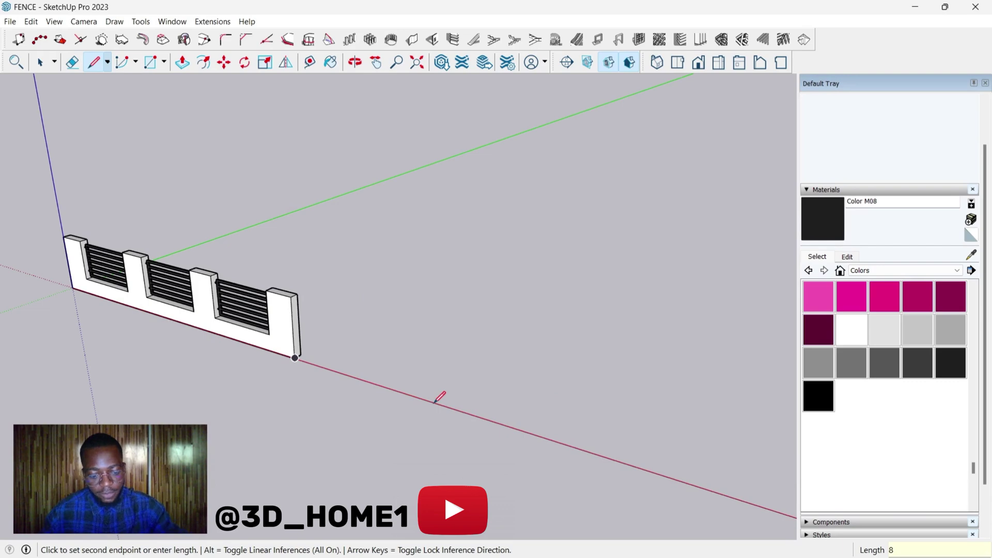
type("400")
key("Return")
scroll(356, 377, "up", 2)
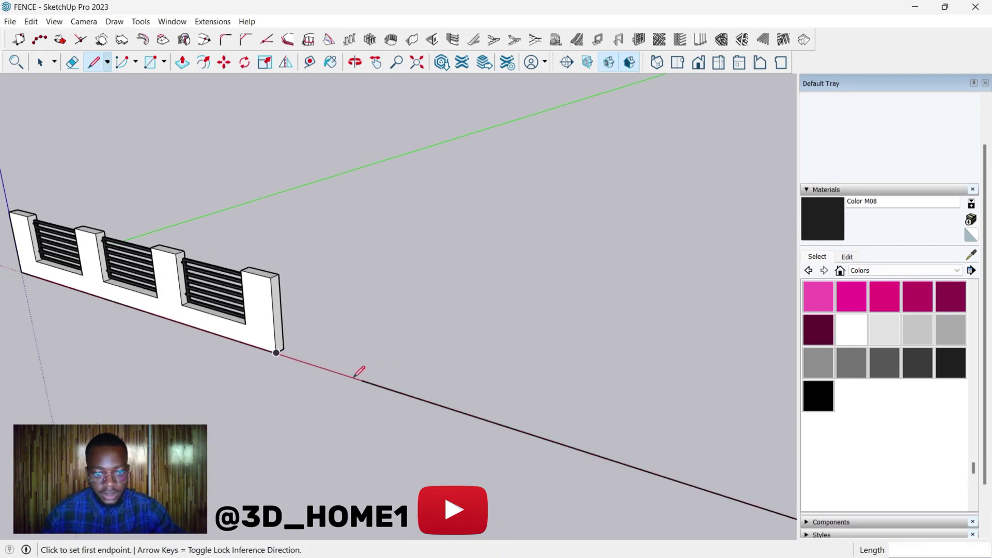
Step: Draw a 225 mm edge along the green axis from the line's near end, plus a parallel line running past its far end
left_click(362, 380)
type("22")
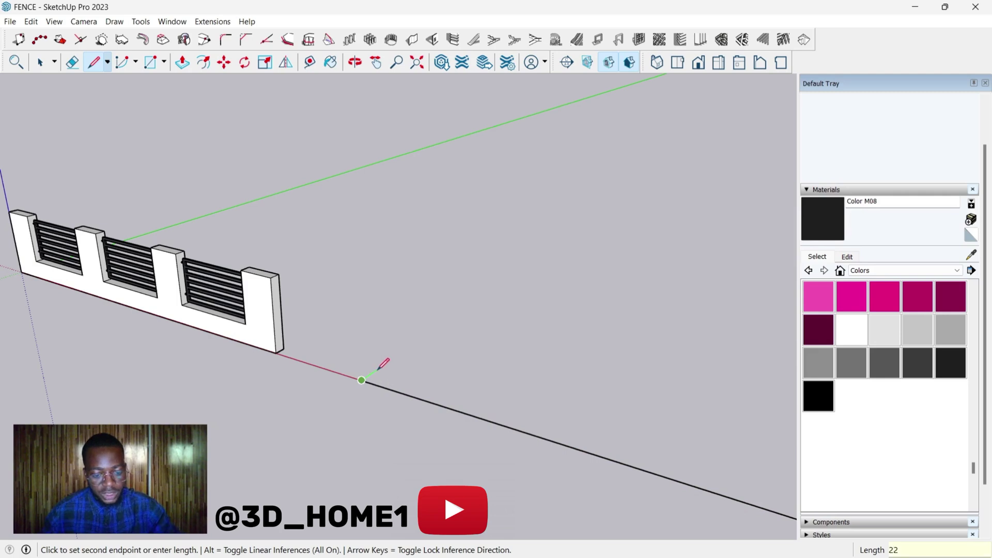
scroll(325, 355, "down", 5)
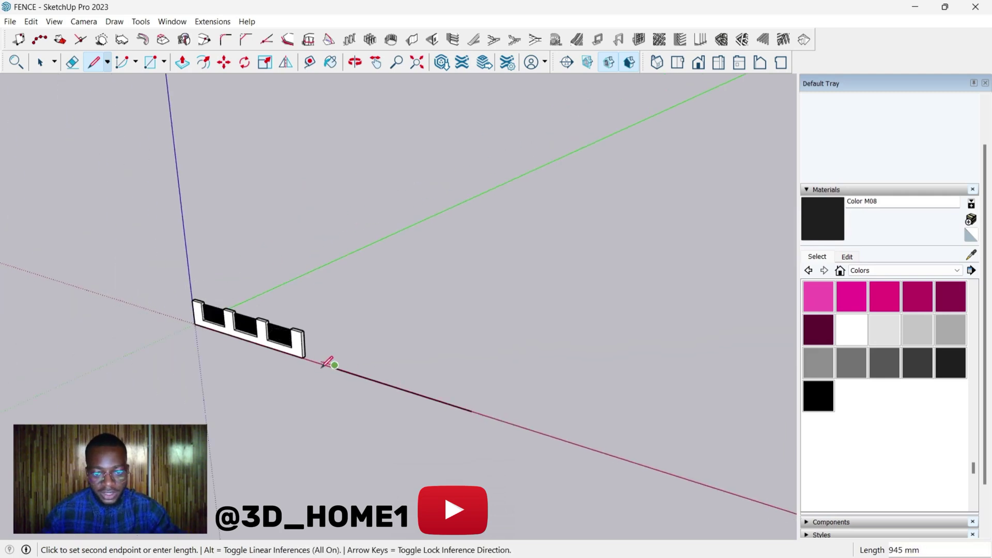
scroll(563, 418, "up", 1)
left_click(485, 420)
scroll(399, 398, "up", 5)
key("Escape")
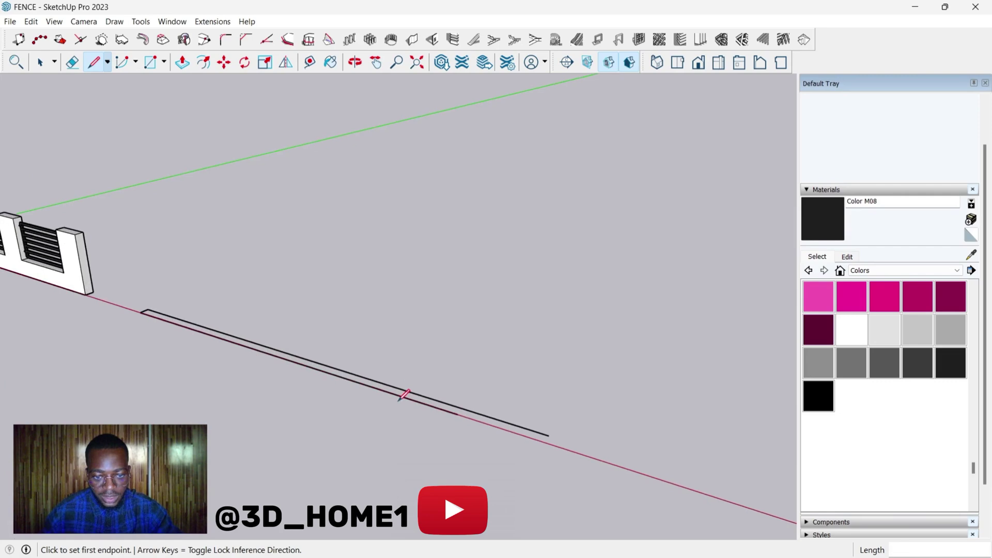
Step: Close the far end of the strip with a 225 mm edge and erase the overhanging piece of the back line
left_click(475, 415)
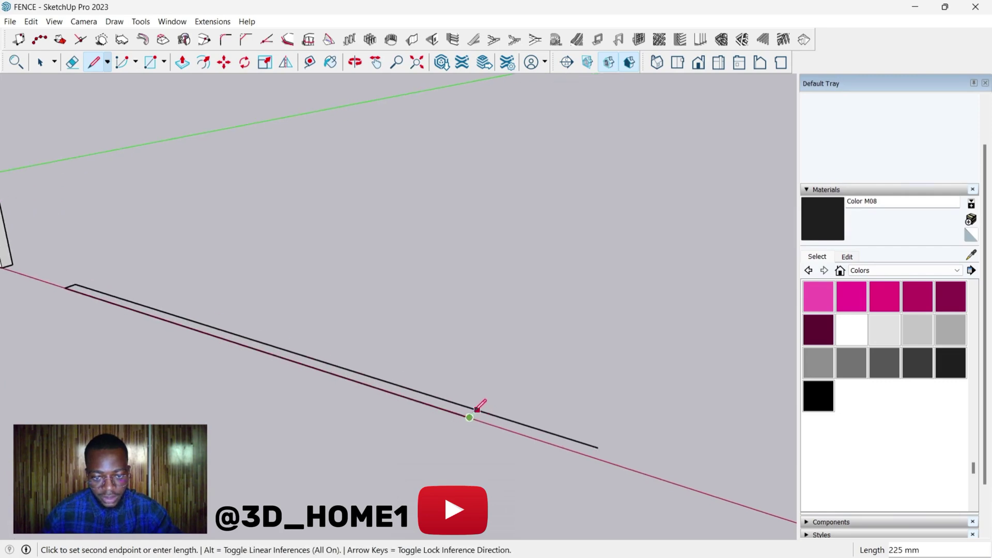
left_click(475, 407)
scroll(509, 412, "up", 2)
key("e")
left_click(540, 429)
scroll(627, 423, "down", 6)
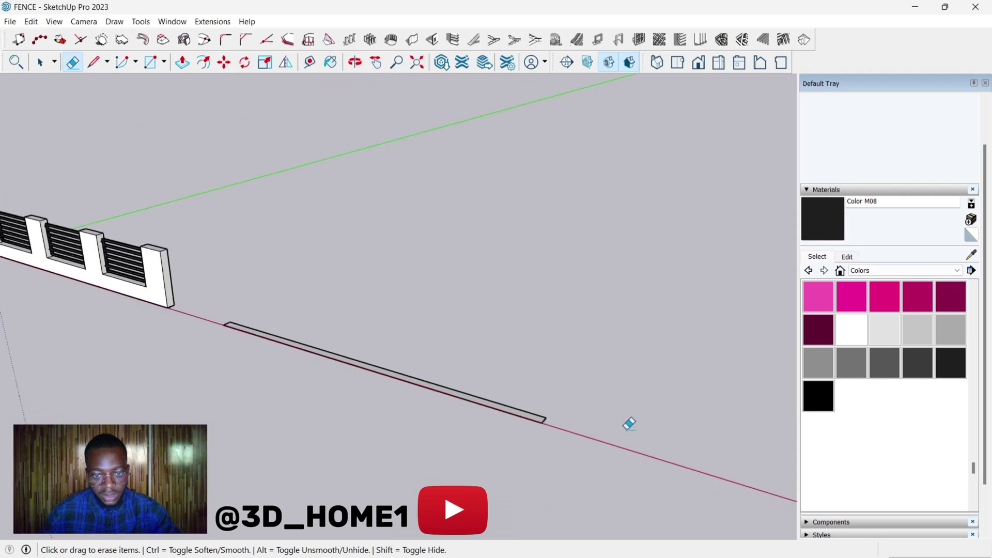
key("space")
Step: Measure the height of the existing fence's end pillar with the Line tool
scroll(318, 339, "up", 6)
key("l")
scroll(313, 350, "up", 2)
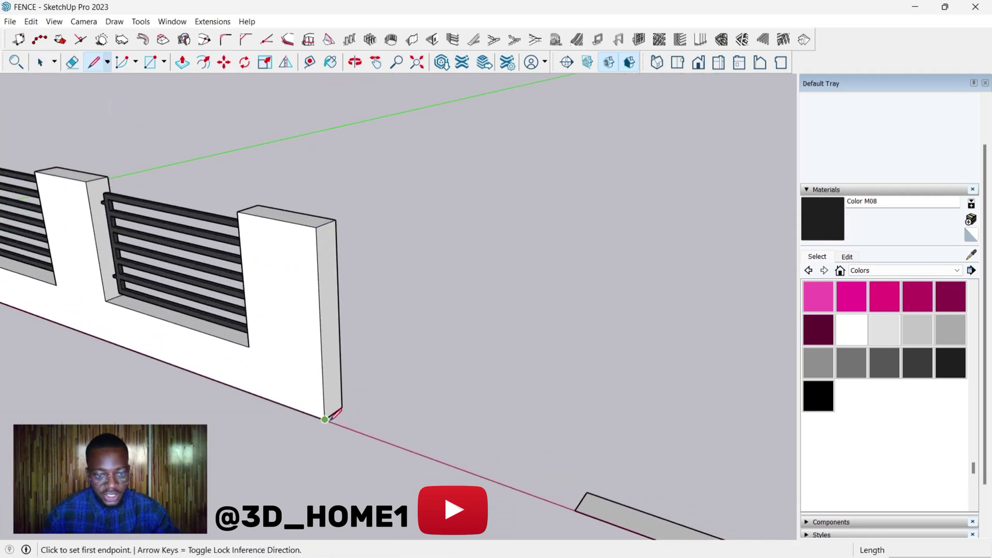
left_click(325, 419)
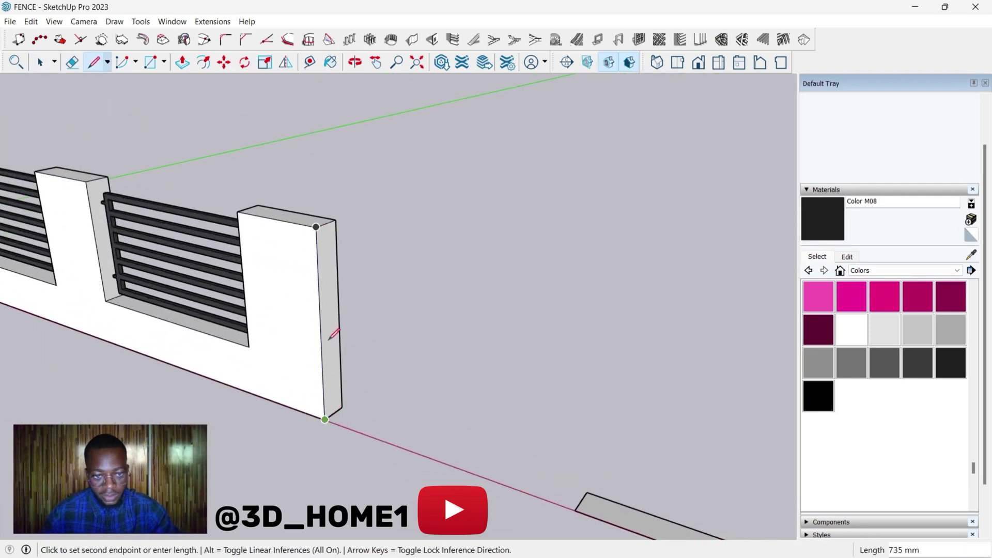
left_click(316, 226)
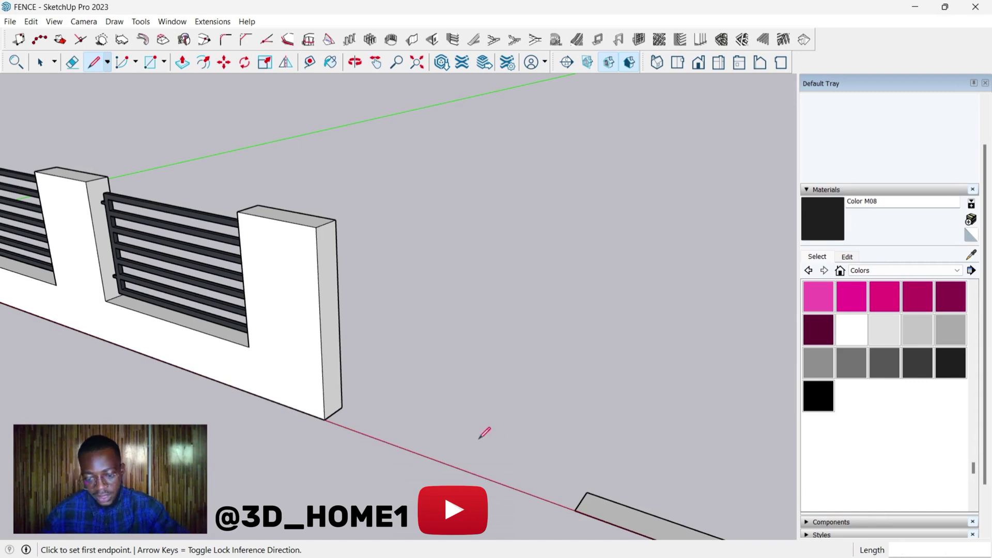
left_click(325, 419)
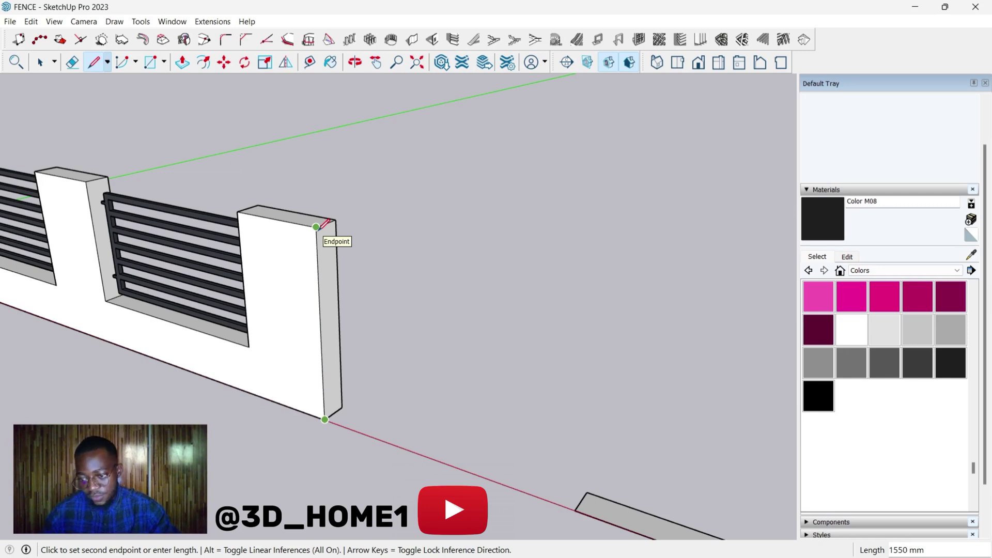
left_click(317, 226)
scroll(274, 342, "down", 5)
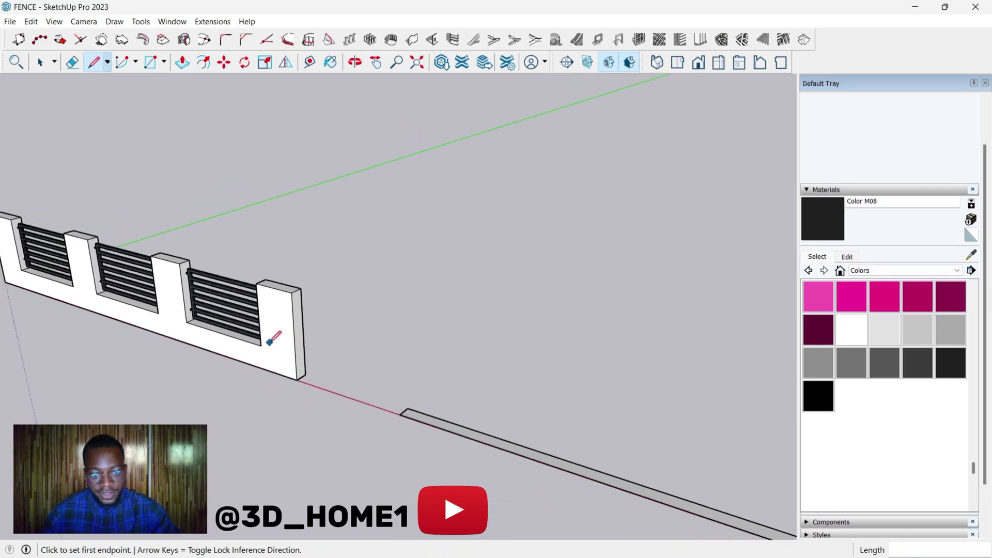
Step: Push/Pull the closed strip face up 1550 mm to form a solid wall
scroll(288, 361, "up", 3)
key("space")
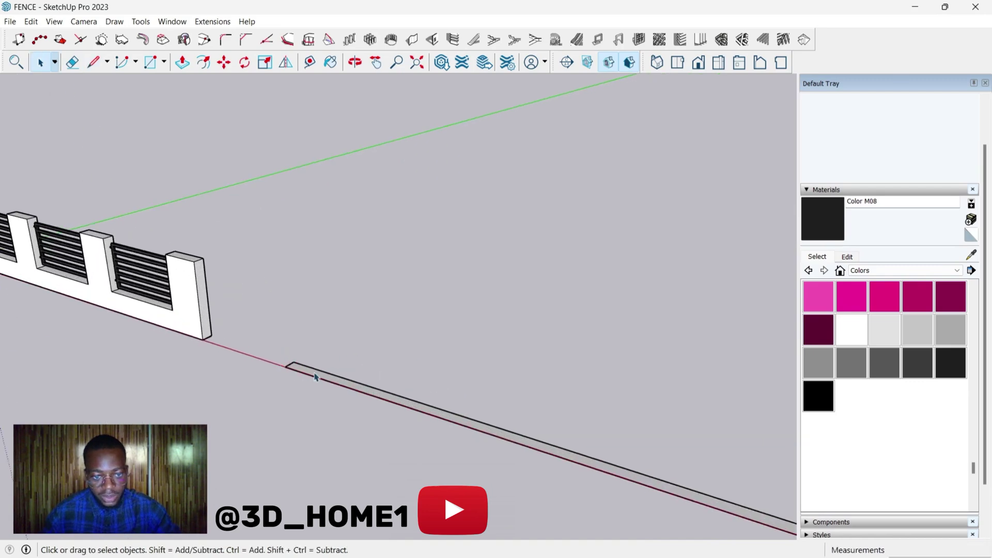
left_click(316, 376)
scroll(316, 376, "up", 2)
key("p")
left_click(315, 377)
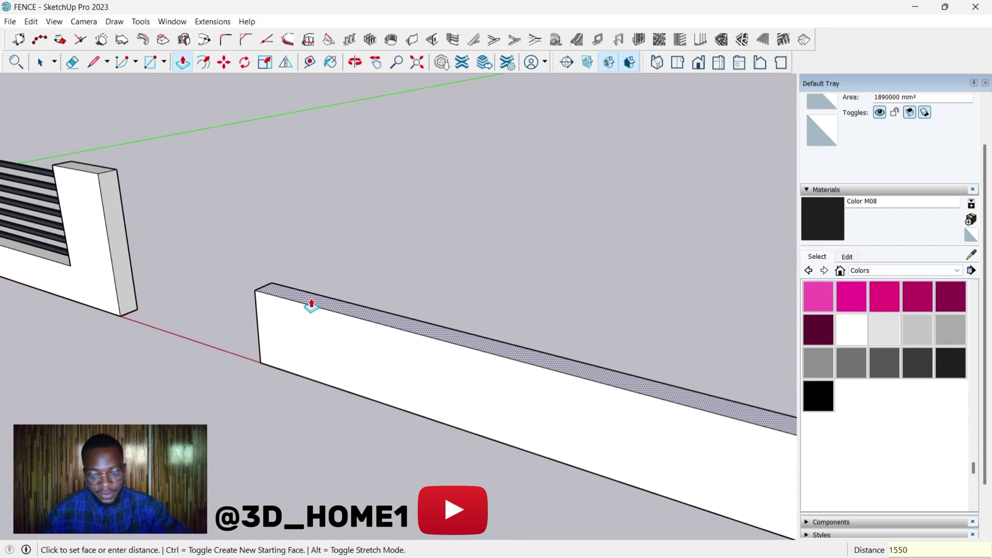
key("Return")
scroll(342, 336, "down", 5)
key("space")
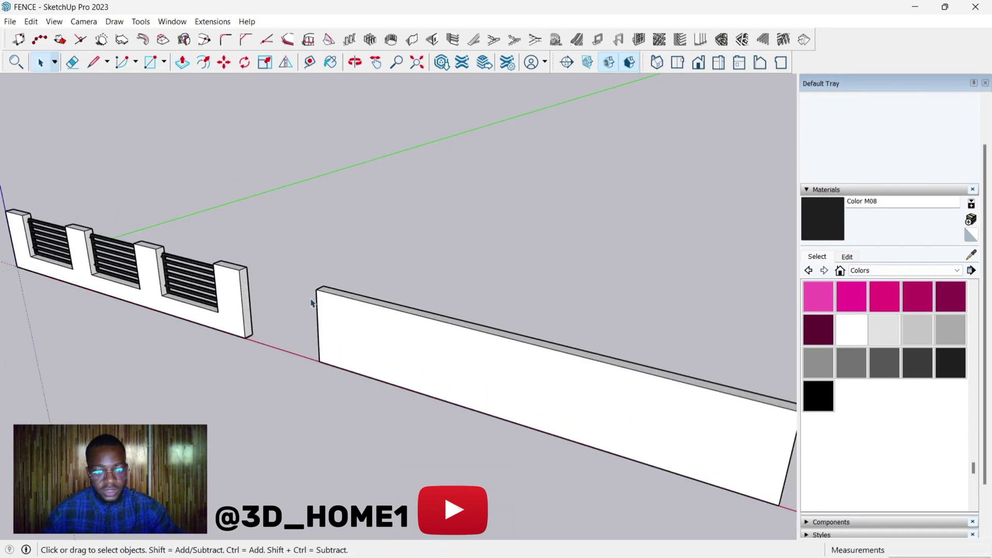
Step: Examine the pillar and railing layout of the existing fence beside the new wall
scroll(371, 355, "down", 2)
scroll(372, 354, "up", 2)
middle_click_drag(302, 314, 302, 314)
scroll(455, 344, "down", 4)
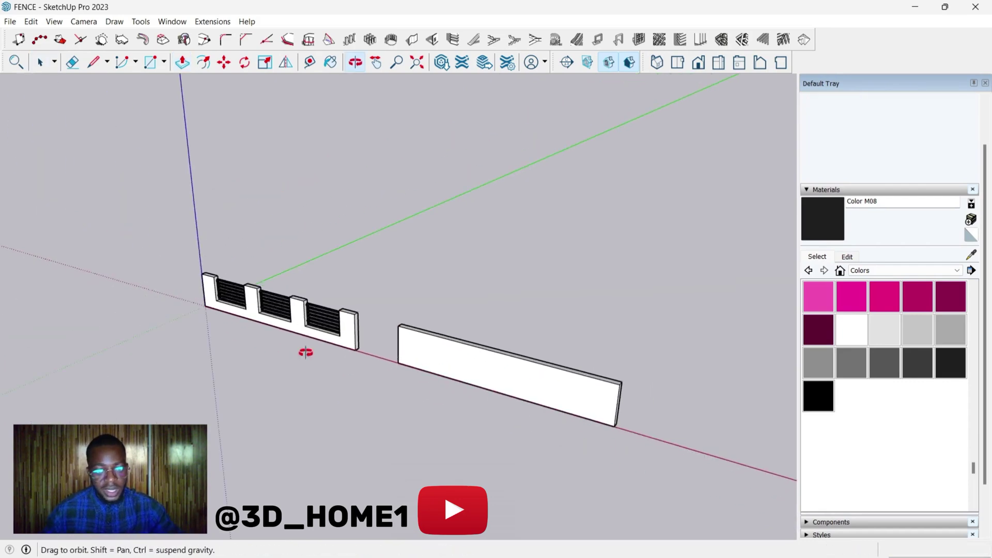
scroll(234, 266, "up", 6)
scroll(227, 295, "up", 1)
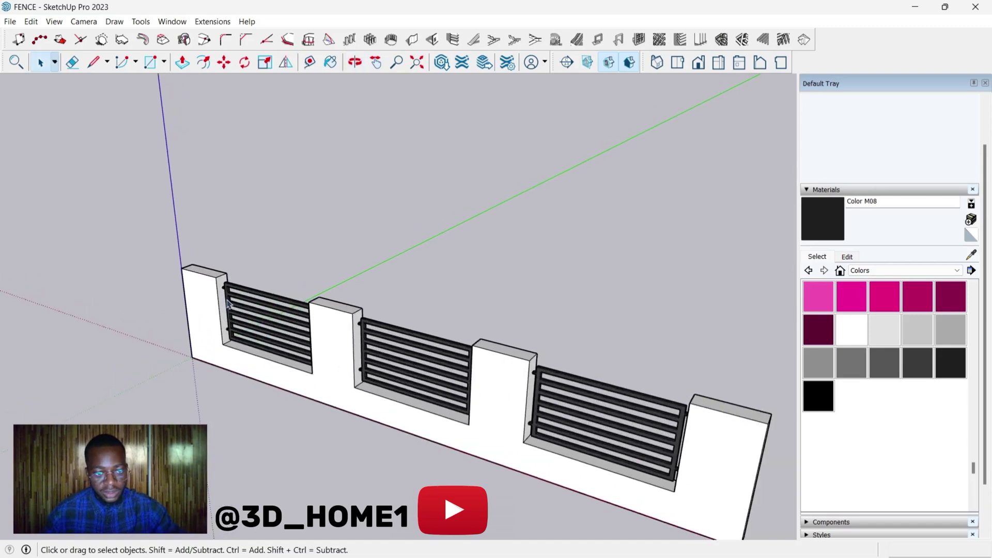
scroll(221, 278, "up", 1)
scroll(126, 299, "down", 3)
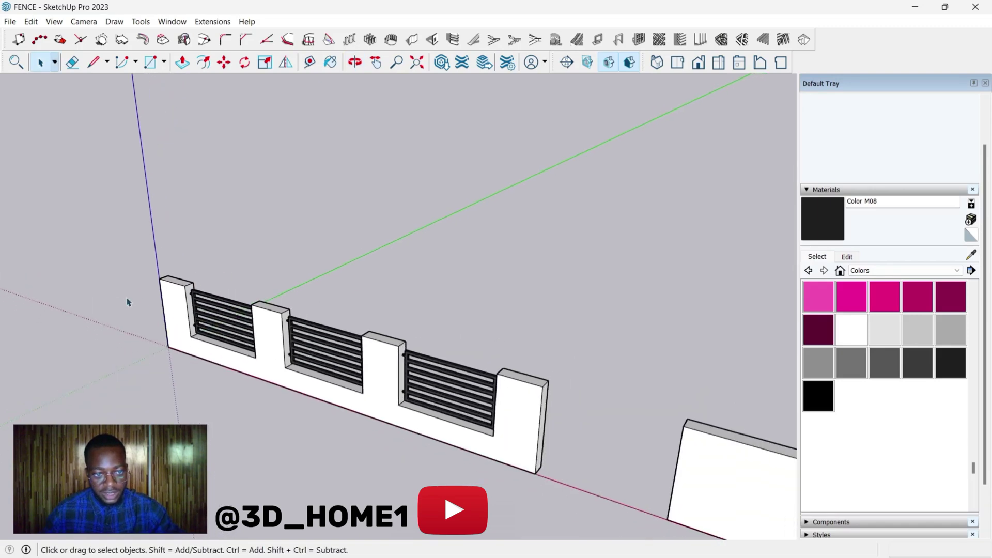
scroll(164, 288, "up", 1)
scroll(133, 282, "down", 1)
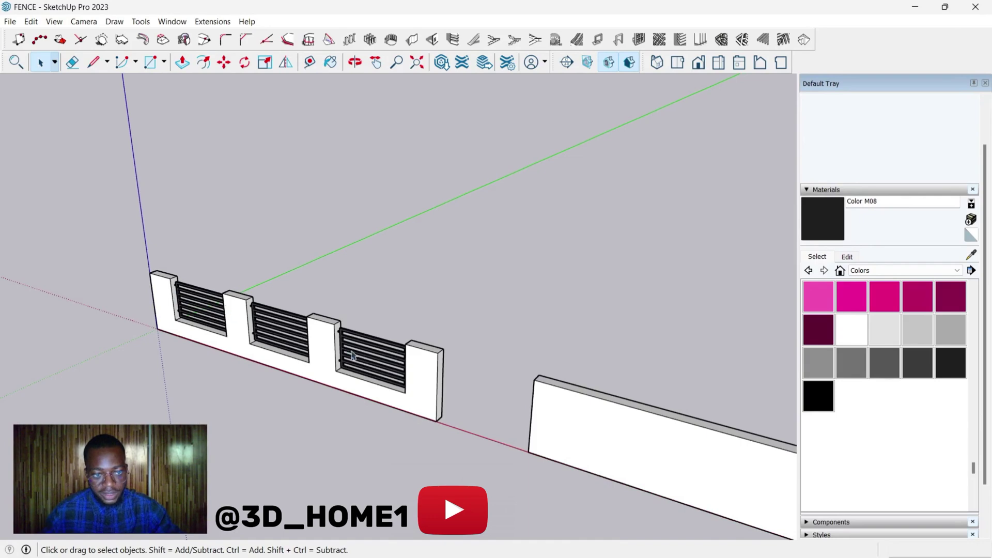
scroll(245, 305, "down", 1)
scroll(164, 266, "up", 4)
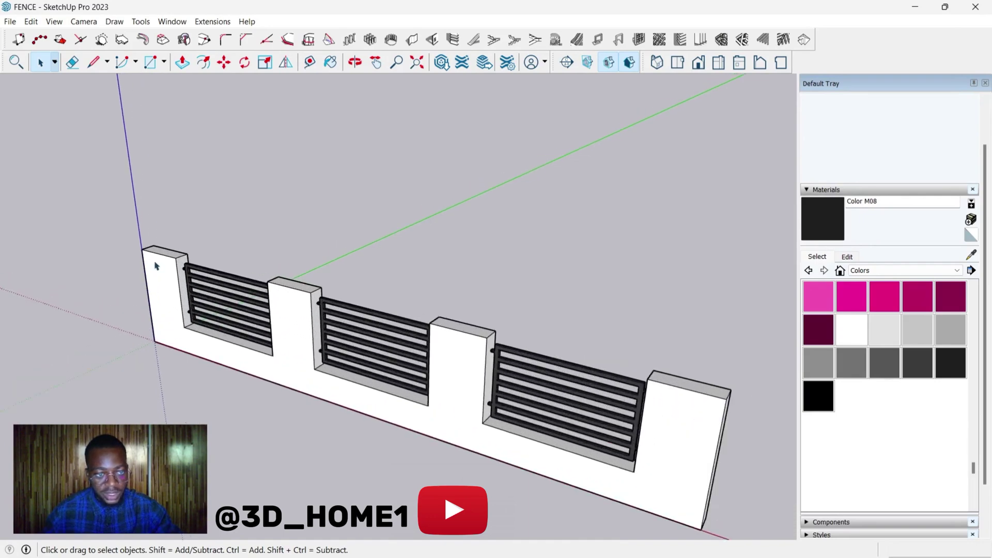
Step: Measure the existing fence's first pillar width and the opening to the second pillar with the Line tool
key("l")
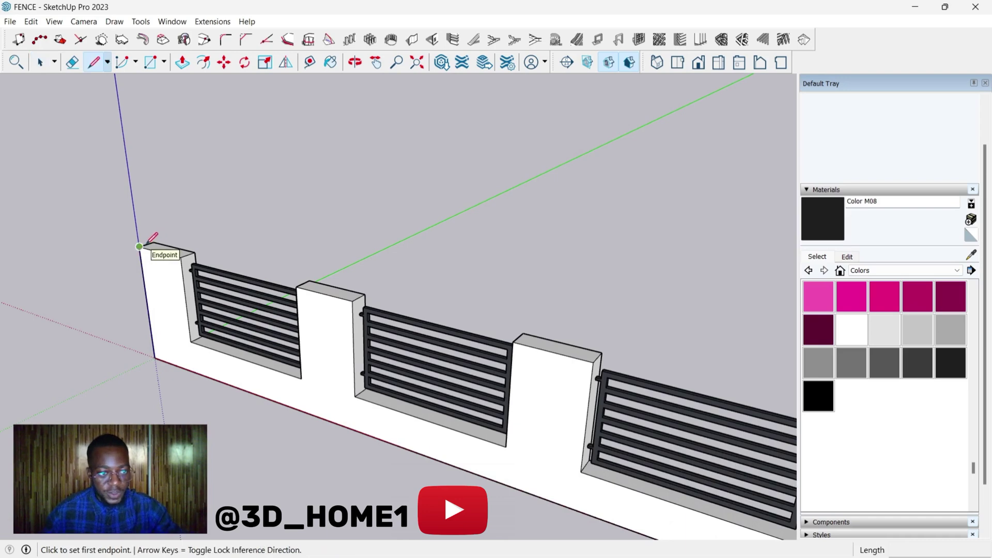
scroll(147, 241, "up", 2)
scroll(190, 238, "up", 2)
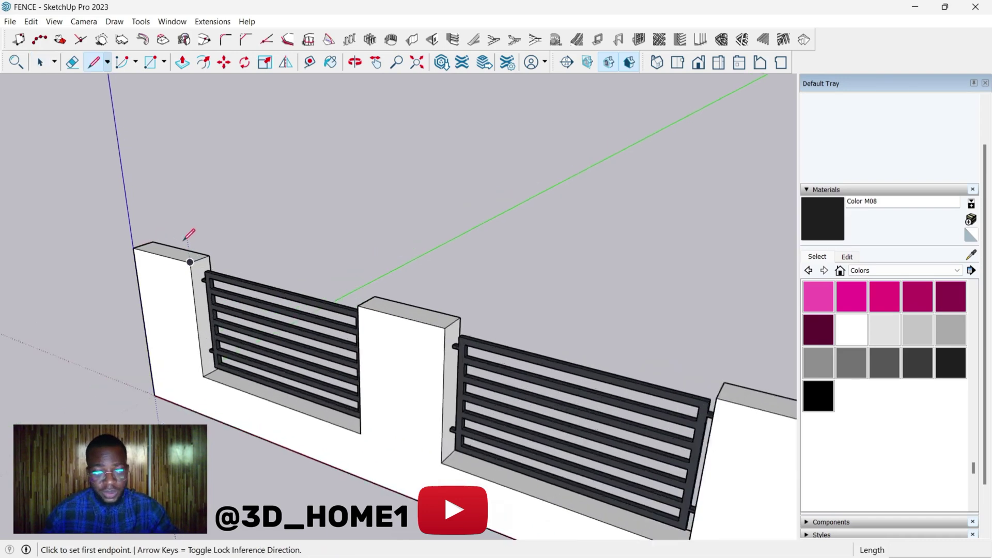
left_click(128, 248)
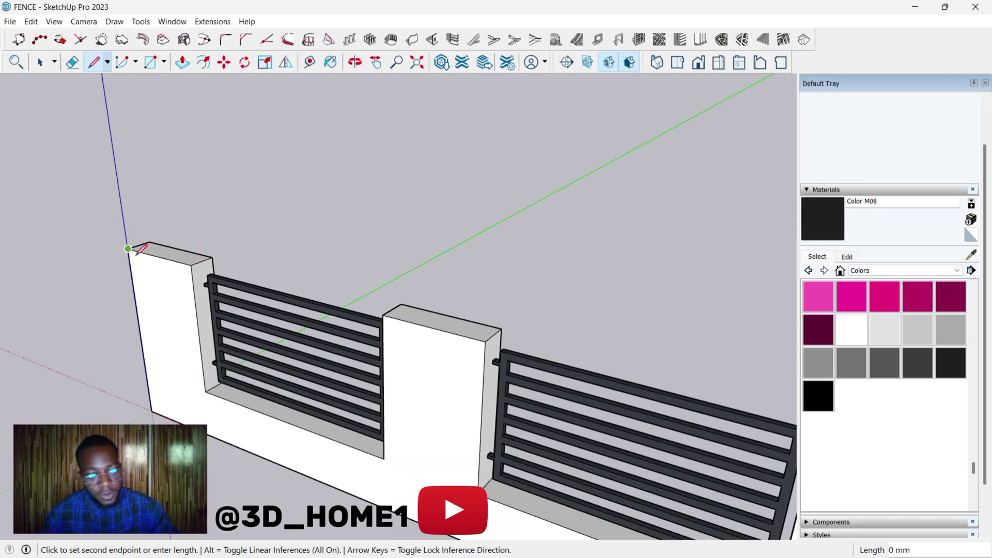
key("Escape")
scroll(70, 275, "down", 4)
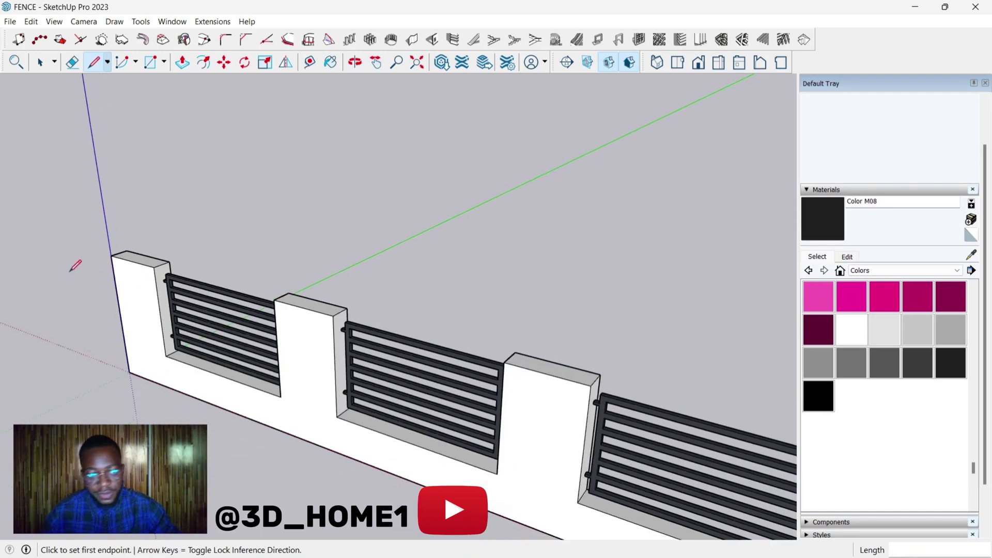
scroll(127, 269, "up", 3)
left_click(132, 274)
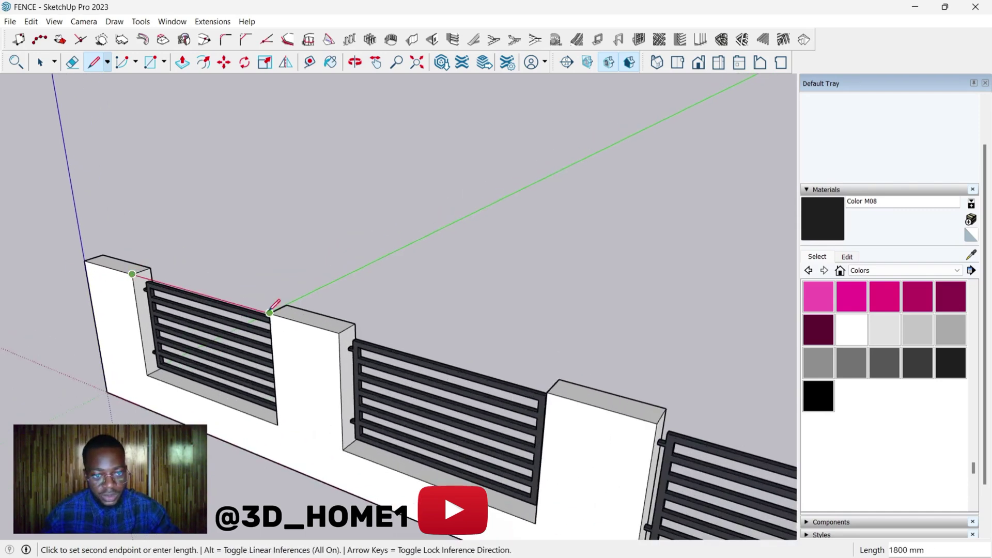
key("Escape")
scroll(60, 297, "down", 5)
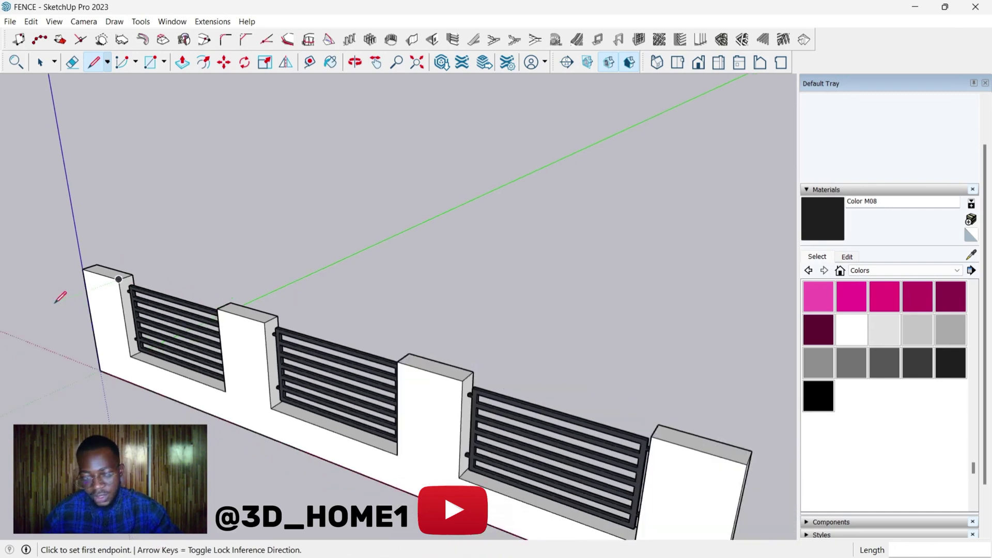
Step: Copy the short end edge of the new wall's top 750 mm along the wall to mark the first pillar's width
scroll(573, 410, "up", 4)
key("m")
key("ctrl")
key("space")
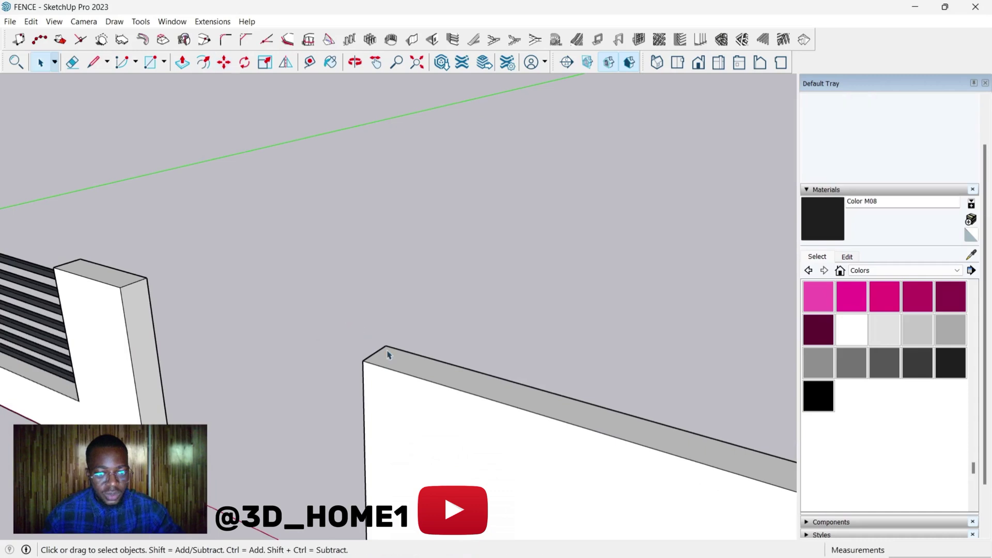
left_click(383, 353)
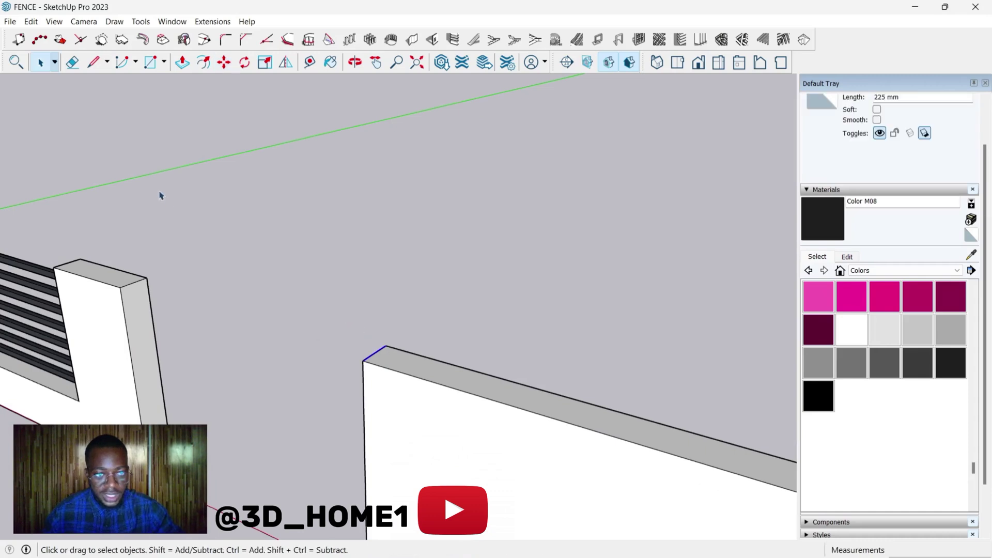
left_click(224, 62)
scroll(365, 308, "up", 4)
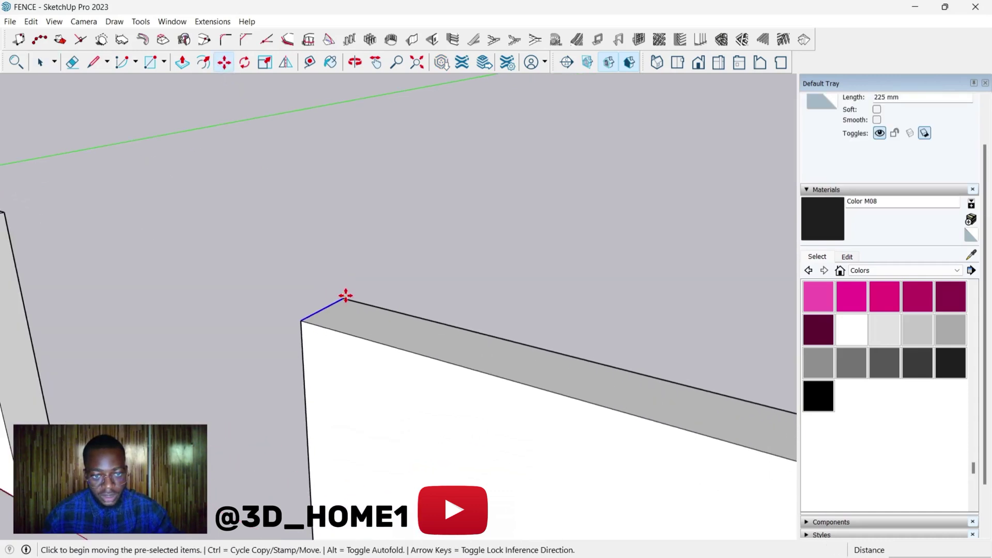
left_click(345, 296)
key("ctrl")
scroll(337, 308, "down", 2)
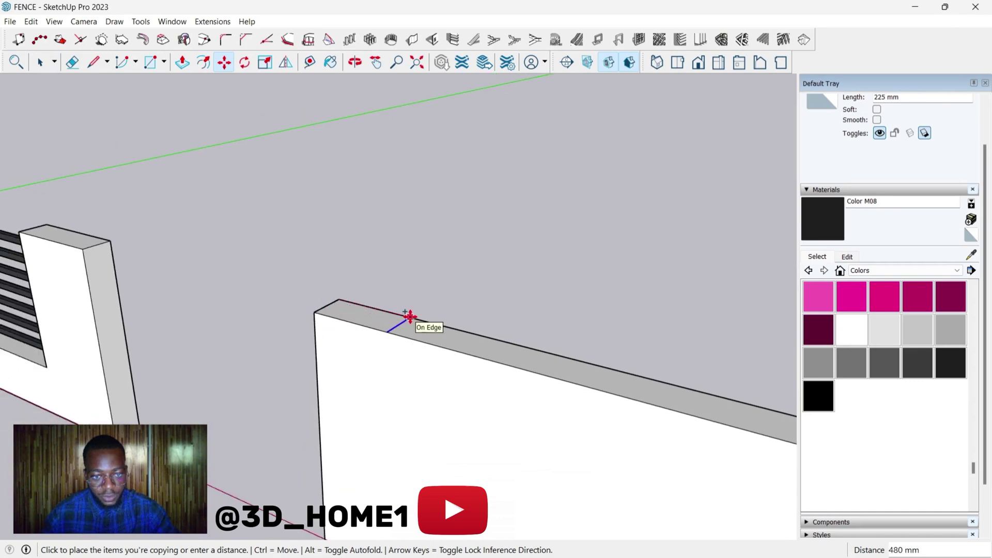
type("7")
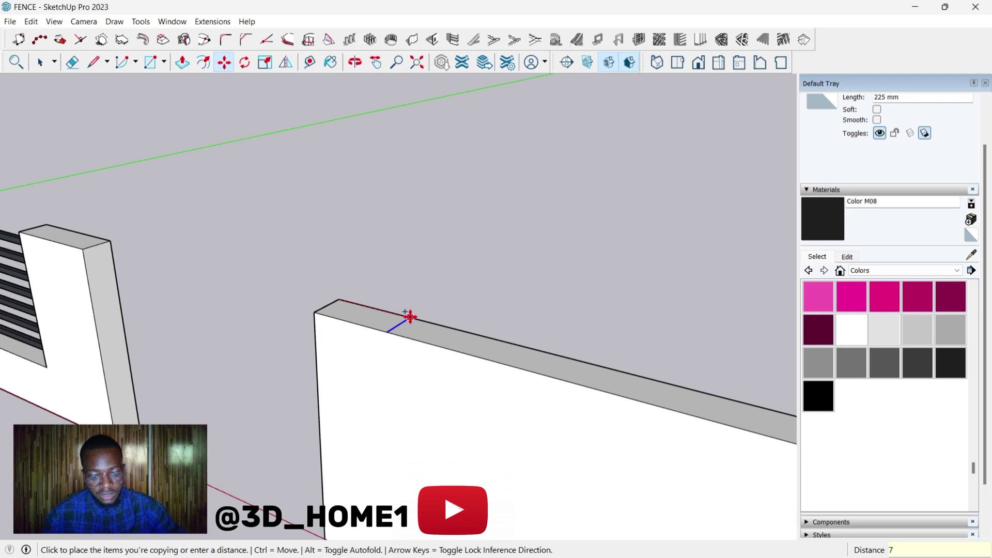
type("50")
key("Return")
scroll(268, 301, "down", 5)
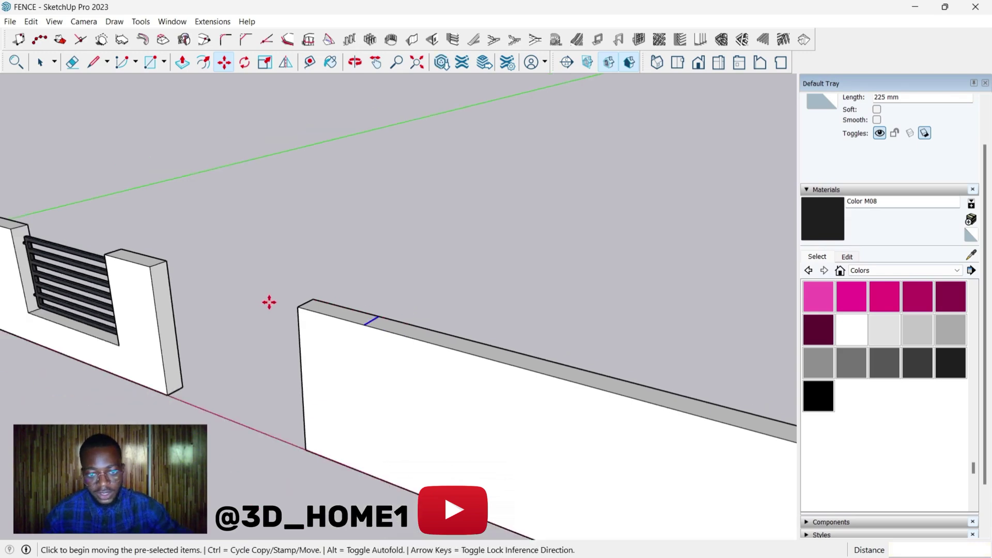
key("space")
Step: Measure the opening between the existing fence's last two pillars with the Line tool
scroll(208, 287, "up", 5)
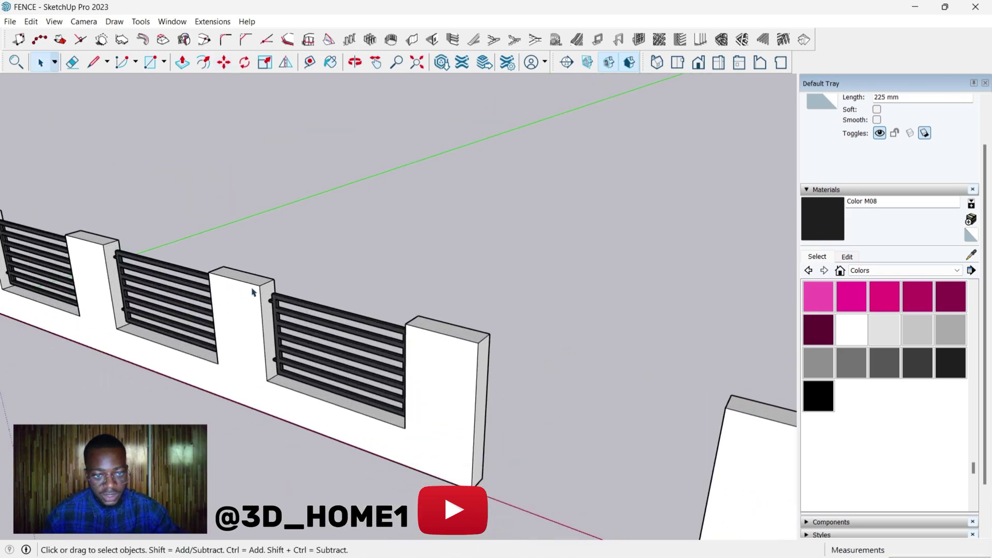
key("l")
left_click(272, 281)
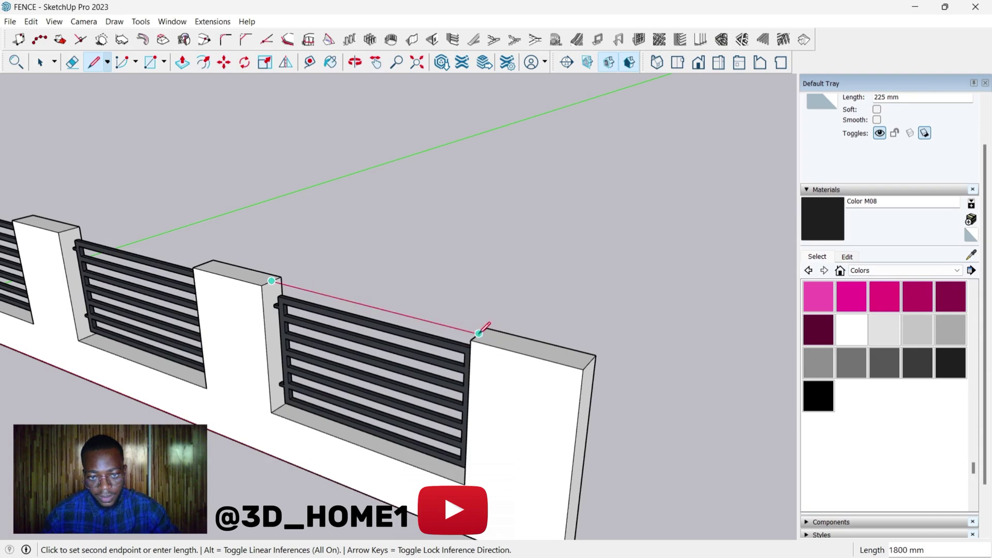
key("Escape")
Step: Copy the first pillar's dividing edge 1800 mm along the wall top to mark the first railing opening
scroll(275, 279, "down", 6)
scroll(504, 351, "up", 3)
key("space")
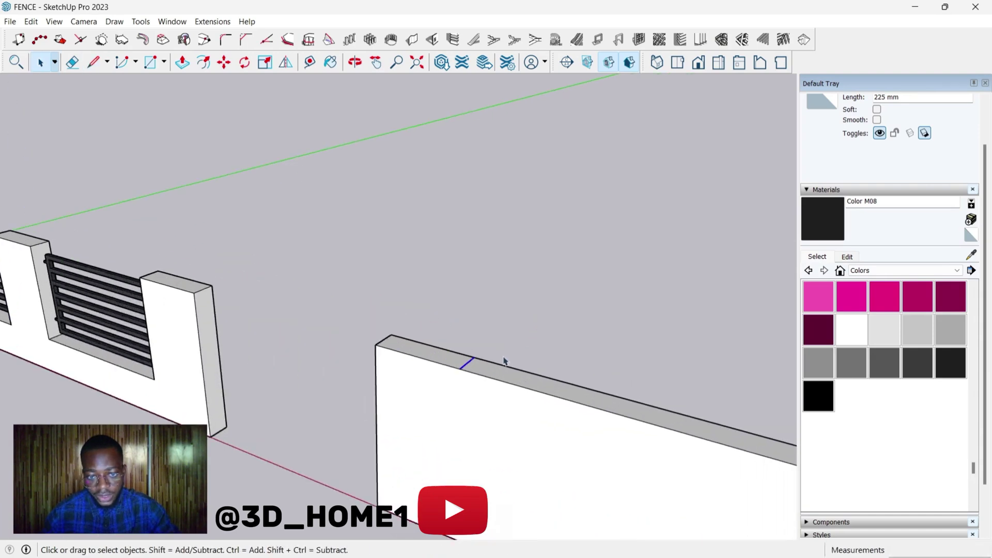
scroll(505, 362, "up", 1)
key("m")
left_click(456, 365)
key("ctrl")
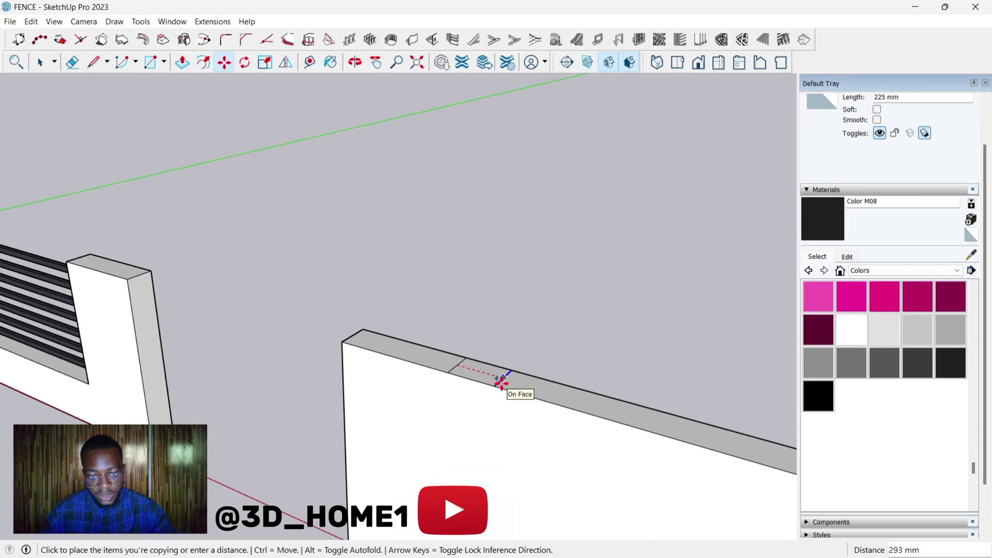
scroll(507, 386, "down", 1)
middle_click_drag(473, 377, 525, 386)
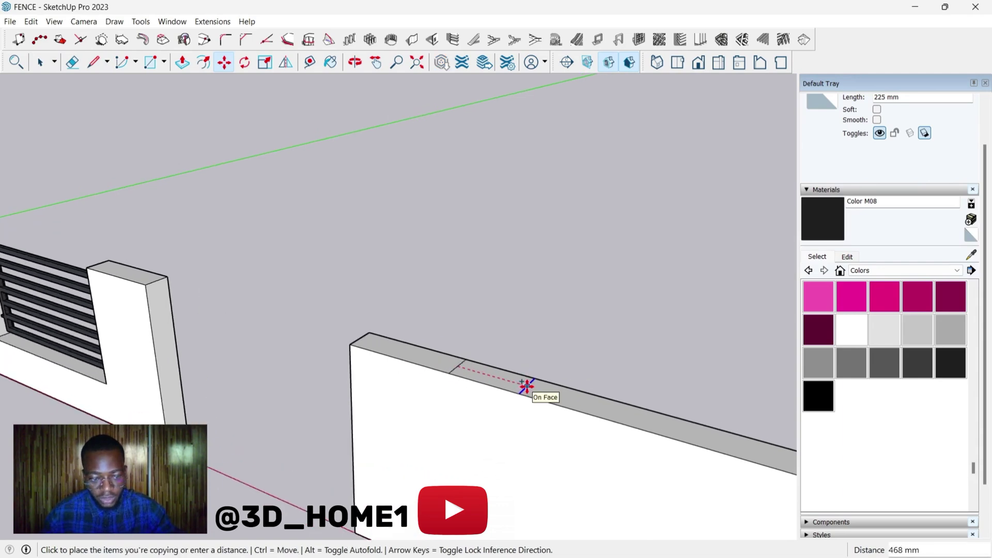
type("1800")
key("Return")
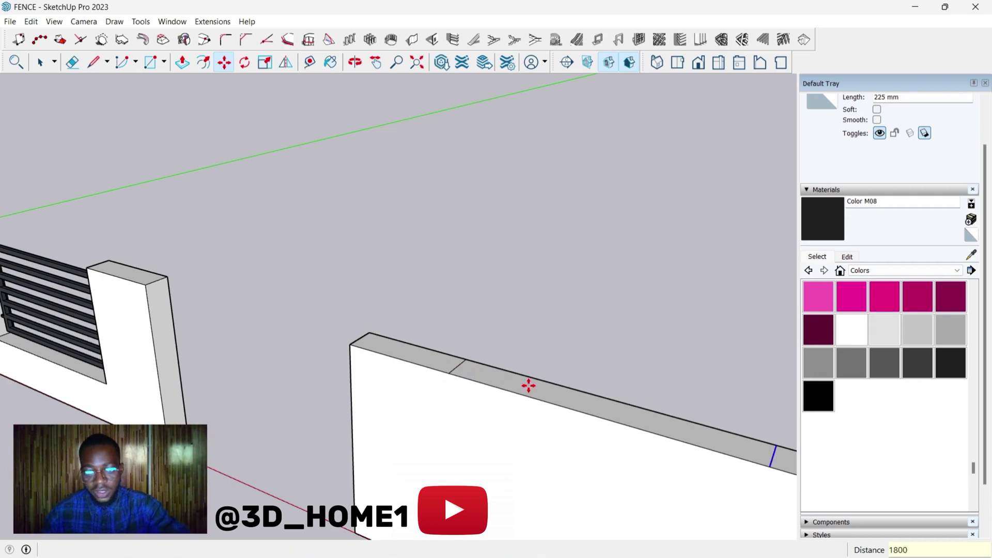
scroll(288, 323, "down", 4)
scroll(492, 385, "up", 5)
key("space")
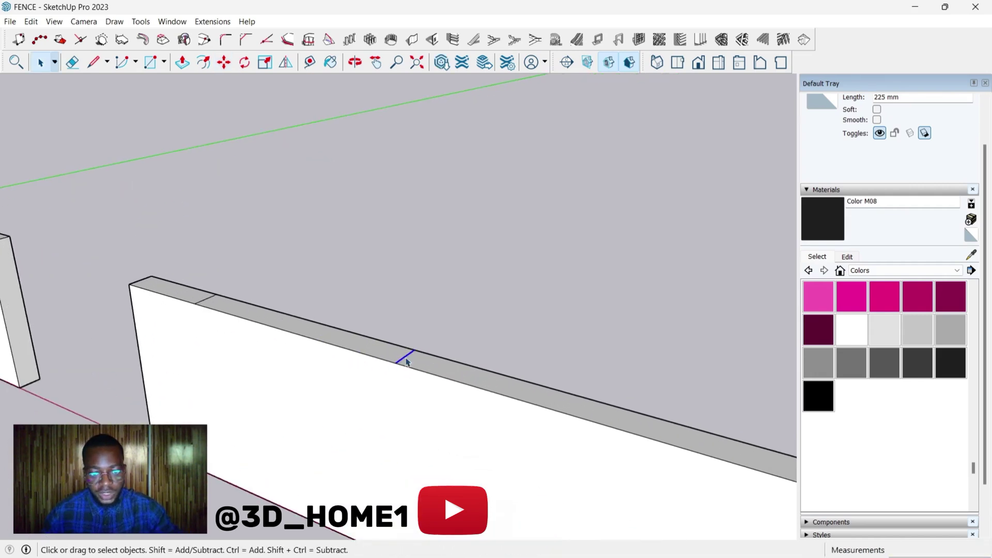
Step: Copy the first opening's far edge 750 mm along the wall top to mark the second pillar's width
key("m")
left_click(405, 356)
key("ctrl")
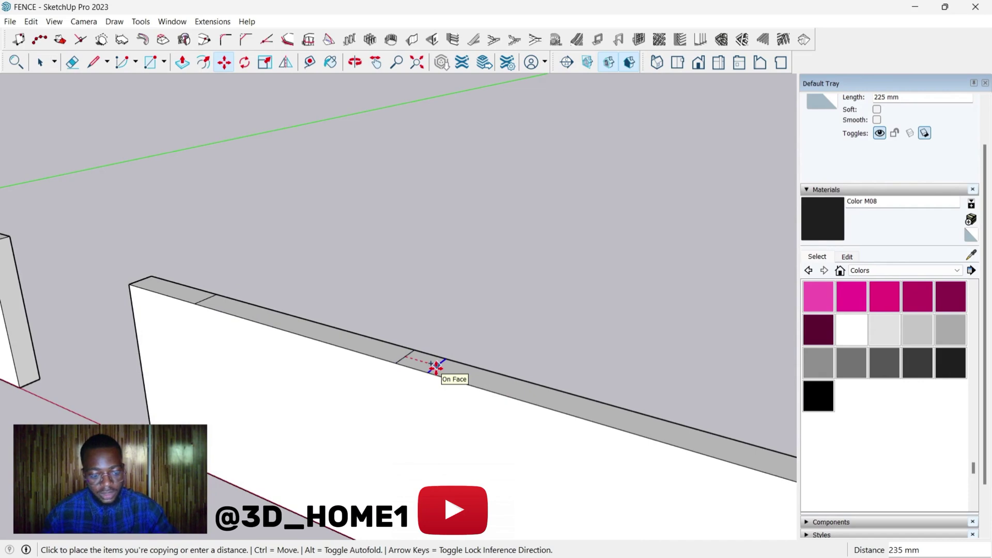
type("7")
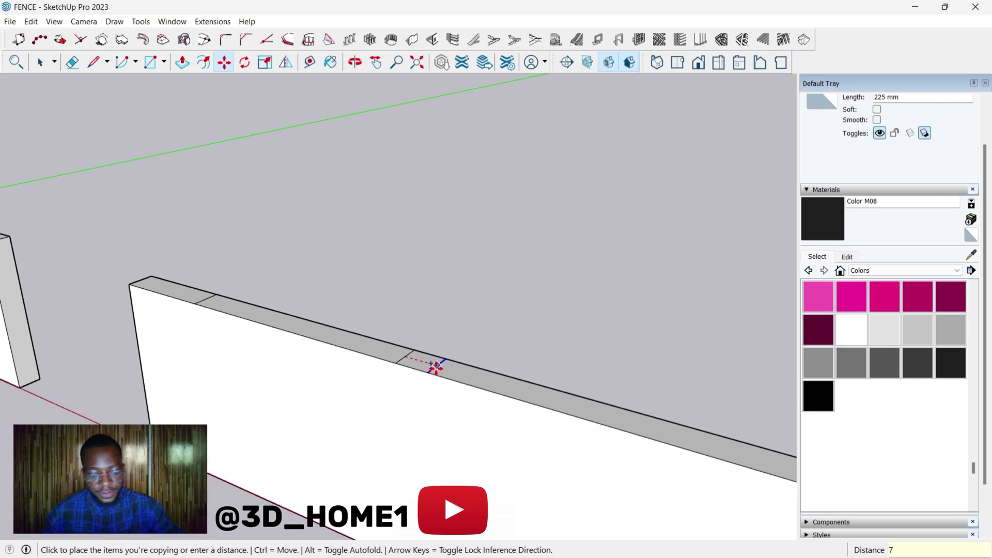
type("50")
key("Return")
scroll(393, 366, "down", 4)
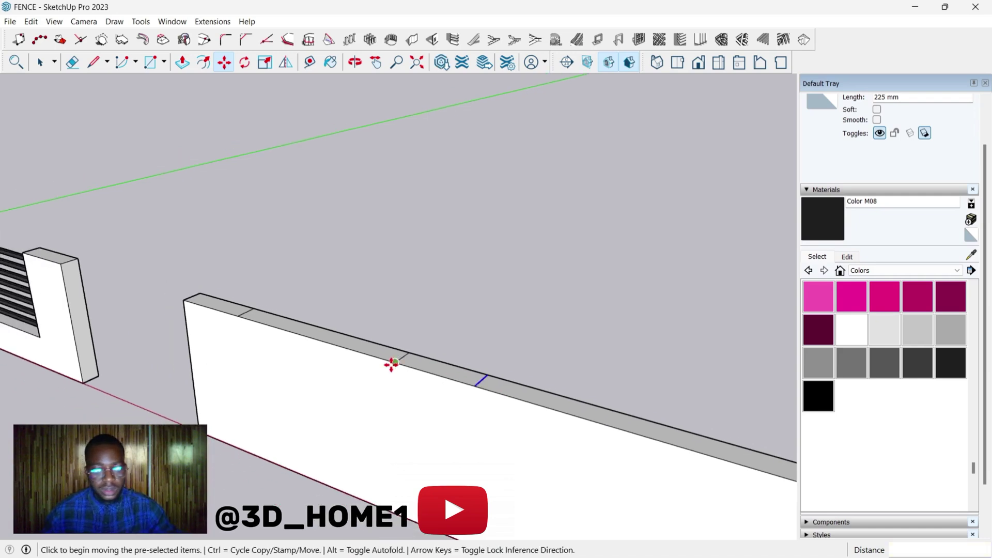
scroll(490, 401, "up", 3)
key("space")
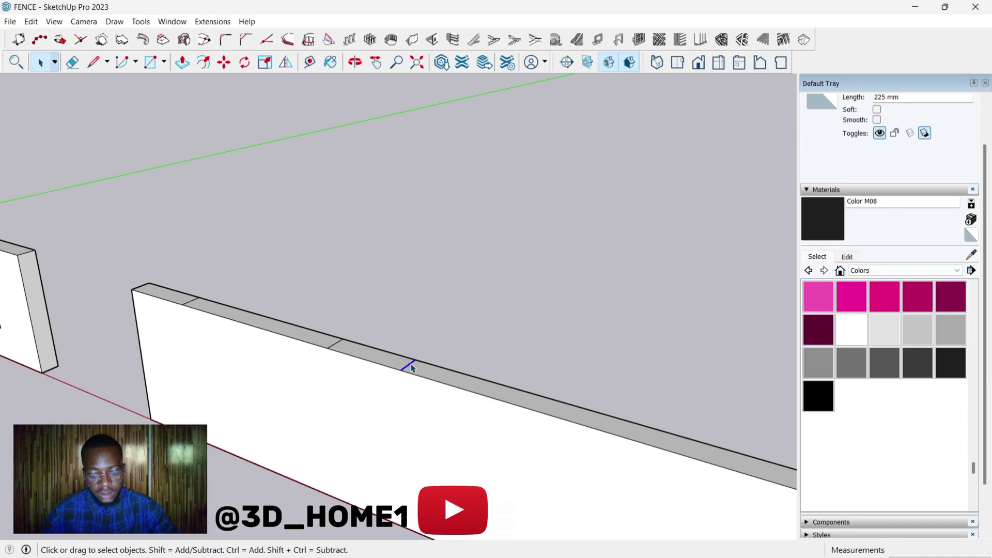
Step: Copy the second pillar's far edge 1800 mm along the wall top to mark the second railing opening
key("m")
left_click(412, 368)
key("ctrl")
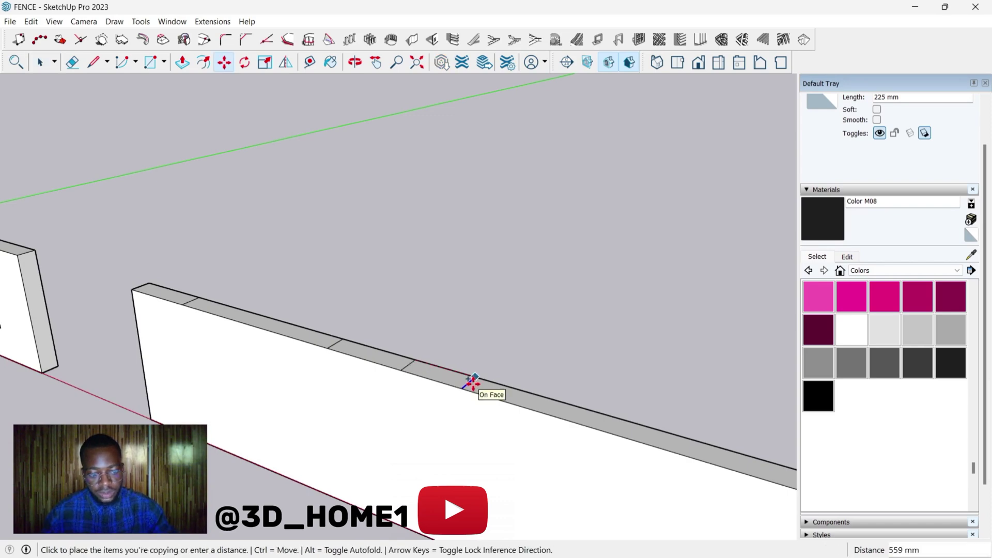
type("1800")
key("Return")
scroll(334, 355, "down", 5)
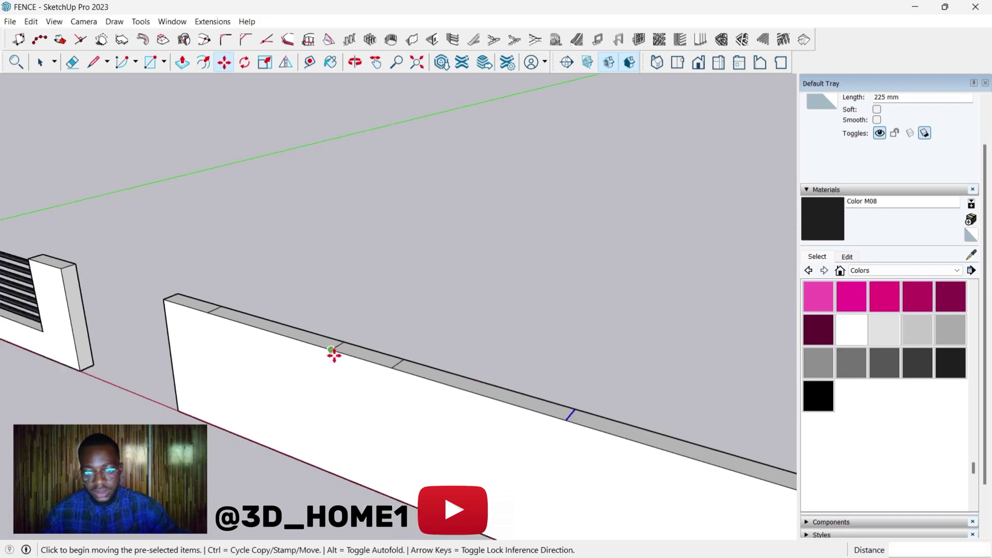
scroll(508, 425, "up", 4)
key("space")
key("space")
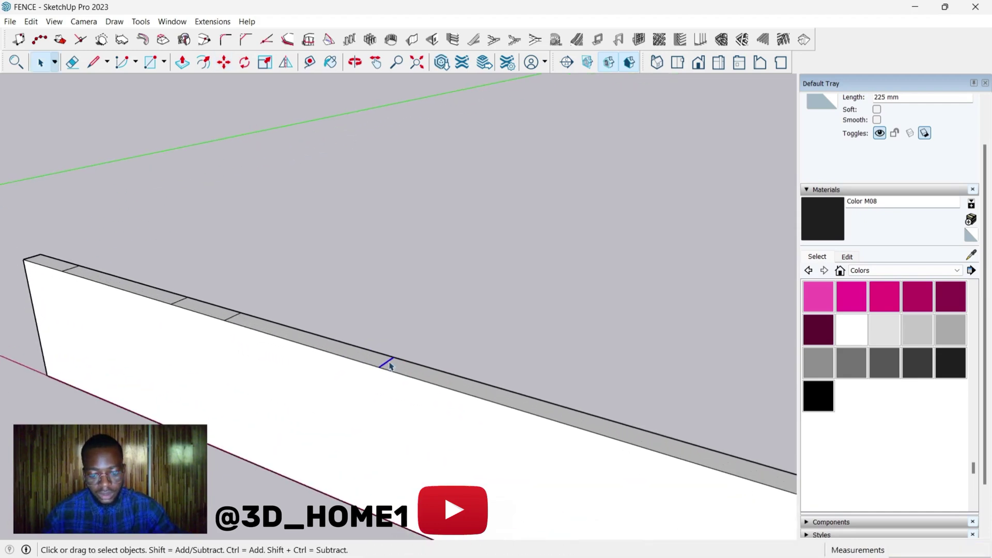
Step: Copy the second opening's far edge 750 mm along the wall top to mark the third pillar's width
key("m")
left_click(388, 362)
key("ctrl")
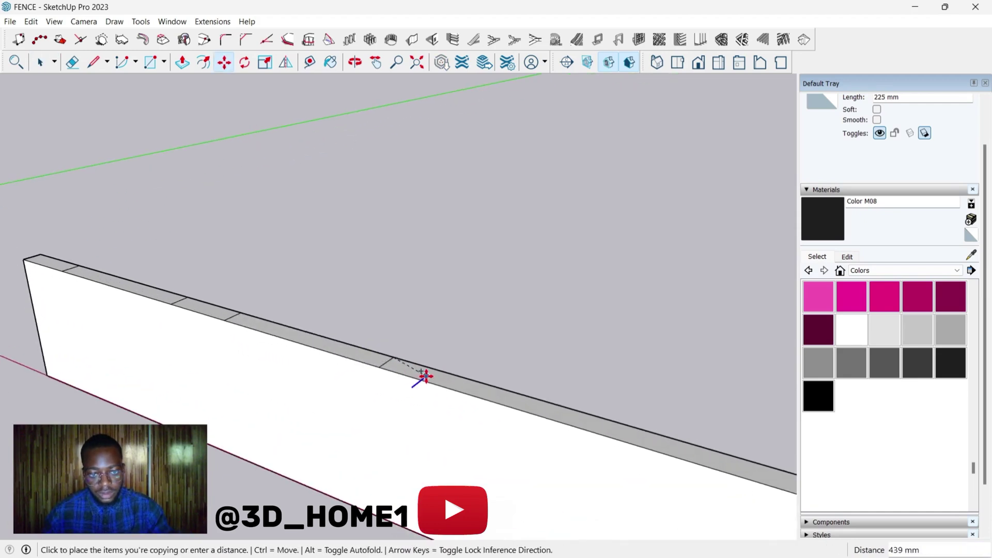
type("750")
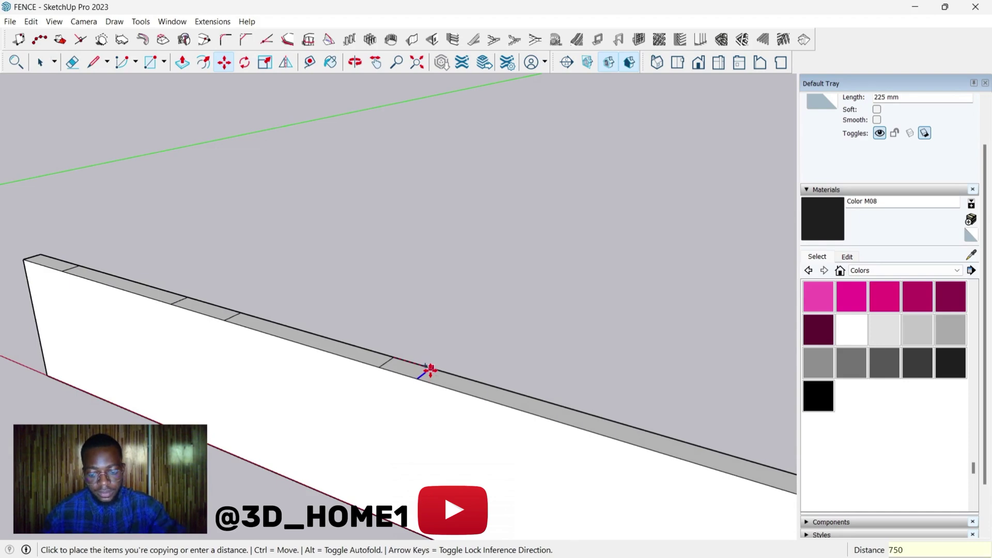
key("Return")
key("space")
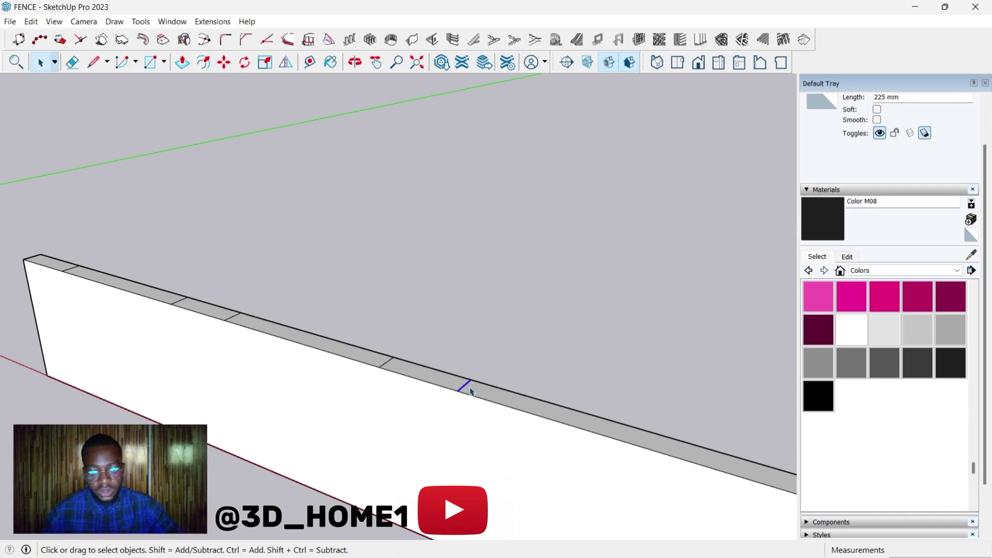
Step: Copy the third pillar's far edge 1800 mm along the wall top to mark the third railing opening
key("m")
left_click(468, 386)
key("ctrl")
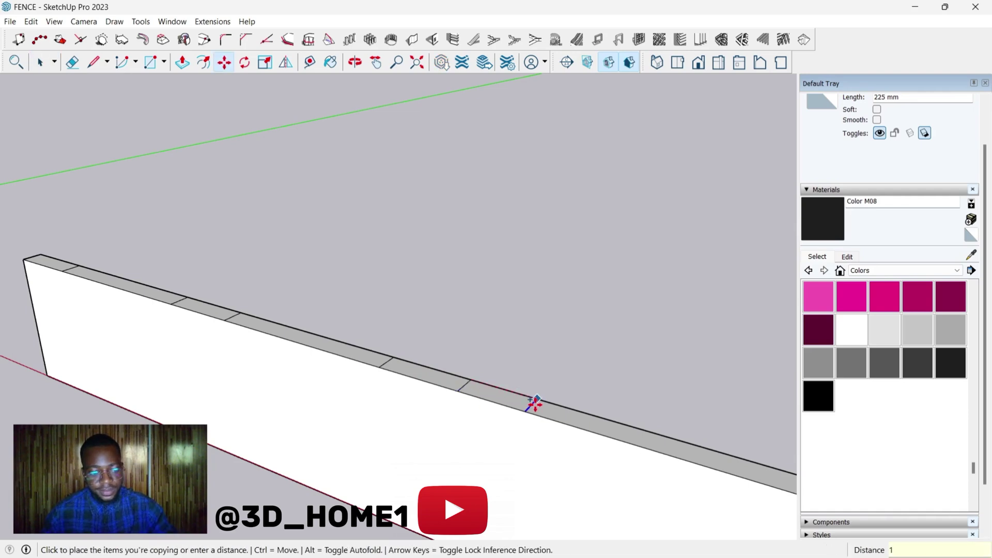
type("1800")
key("Return")
scroll(336, 339, "down", 4)
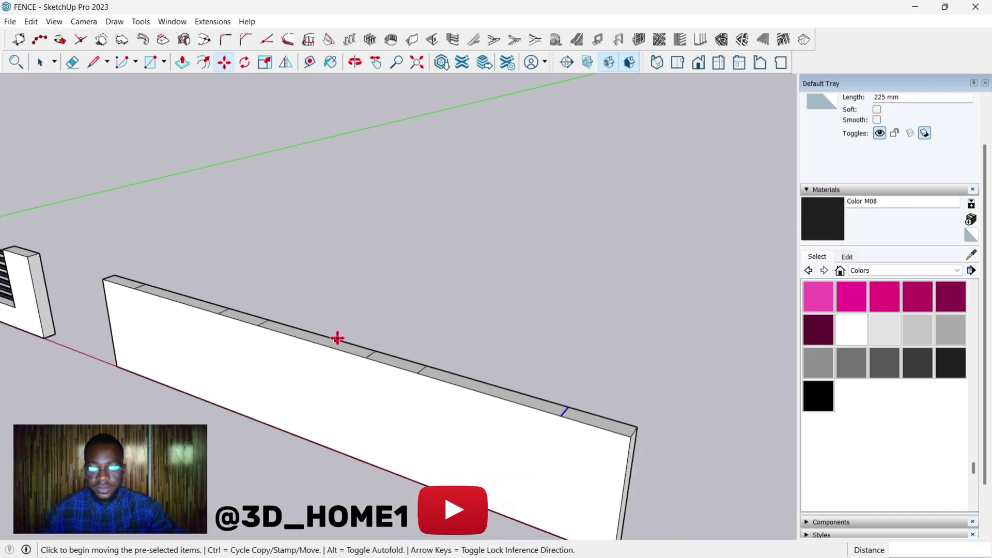
scroll(341, 371, "up", 2)
key("space")
Step: Measure the depth of the existing fence's last railing opening, from pillar top to sill, with the Line tool
scroll(473, 368, "down", 2)
scroll(131, 312, "up", 2)
scroll(525, 336, "down", 2)
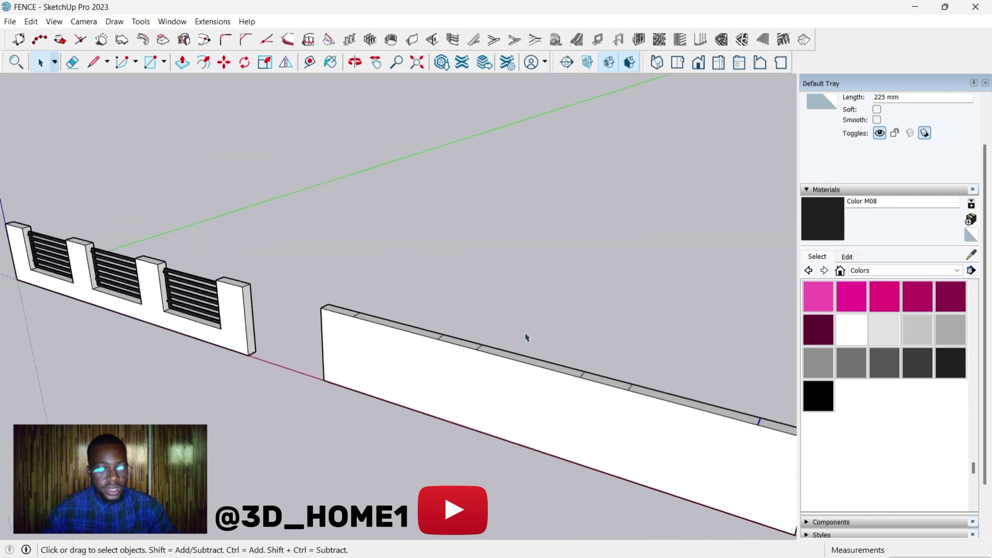
scroll(222, 325, "up", 5)
key("l")
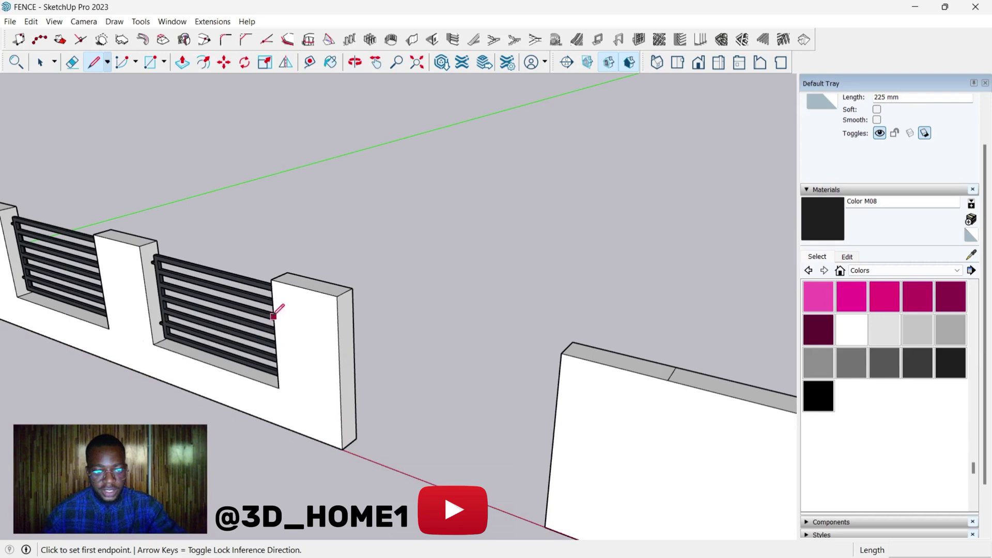
left_click(271, 279)
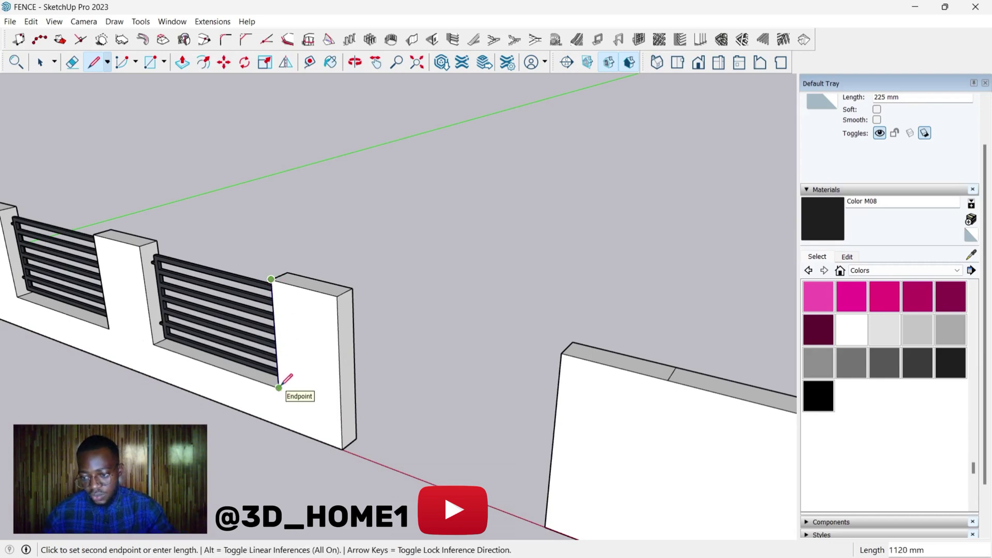
left_click(278, 387)
scroll(279, 386, "down", 2)
scroll(157, 317, "up", 3)
left_click(178, 362)
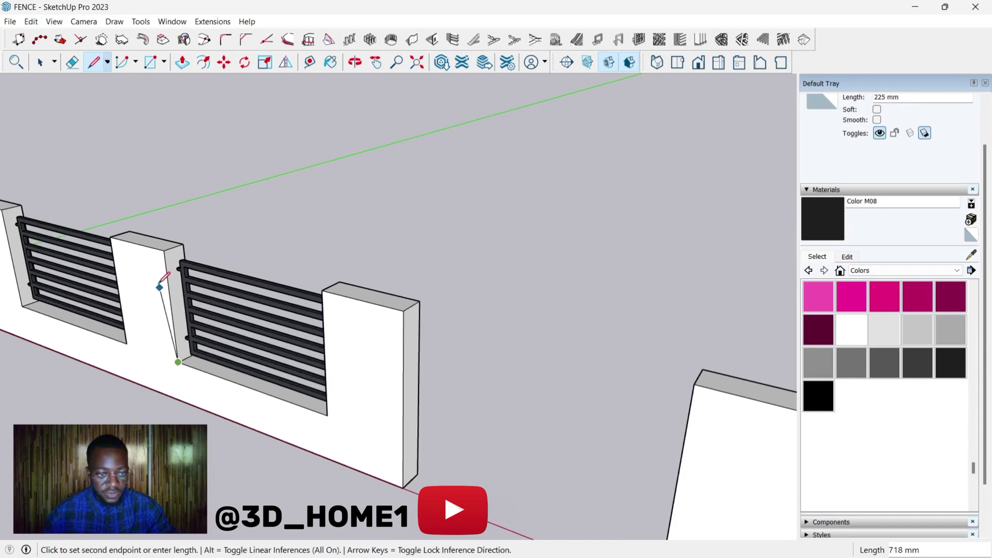
scroll(176, 336, "down", 5)
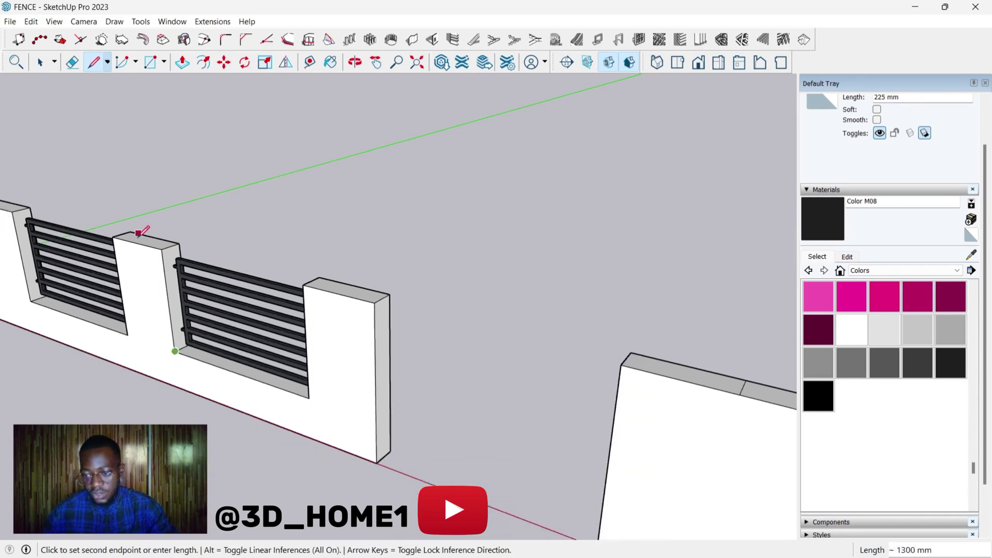
key("space")
Step: Check the edge lengths of the first pillar and the first railing opening along the new wall's top
scroll(428, 331, "up", 3)
scroll(313, 335, "down", 3)
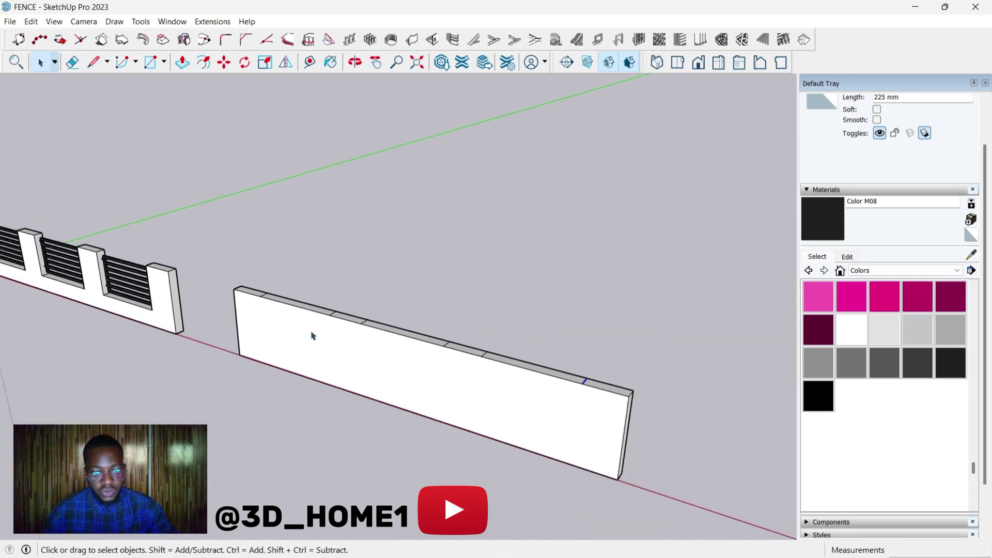
scroll(443, 347, "up", 3)
scroll(295, 315, "down", 3)
scroll(390, 339, "up", 2)
scroll(390, 339, "up", 1)
scroll(254, 292, "down", 3)
scroll(259, 305, "up", 4)
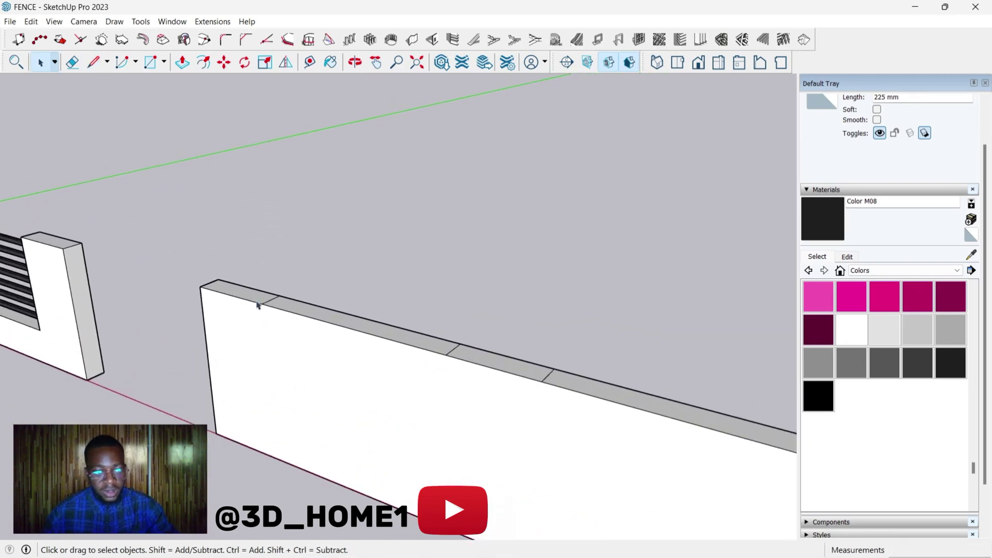
scroll(289, 323, "down", 2)
scroll(295, 308, "up", 2)
scroll(296, 306, "down", 1)
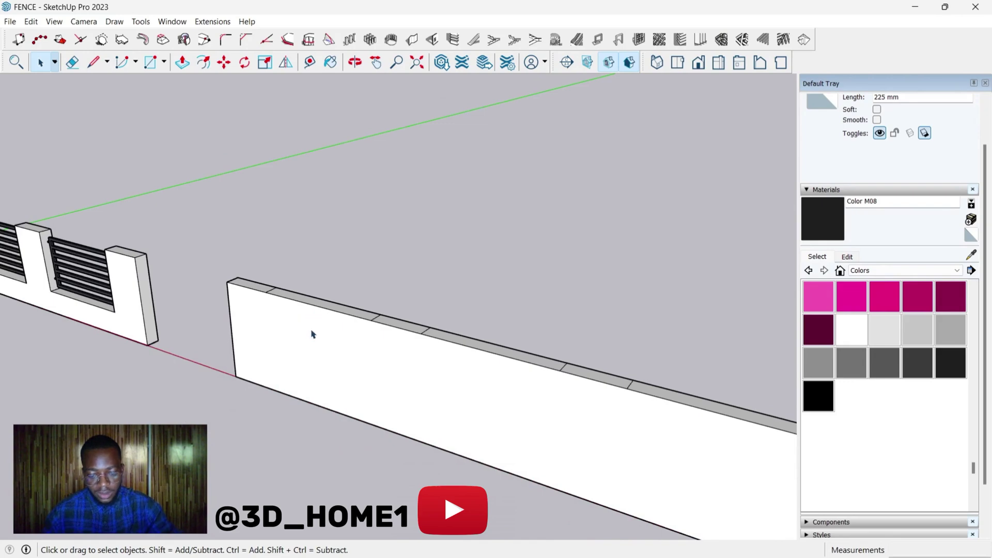
left_click(256, 292)
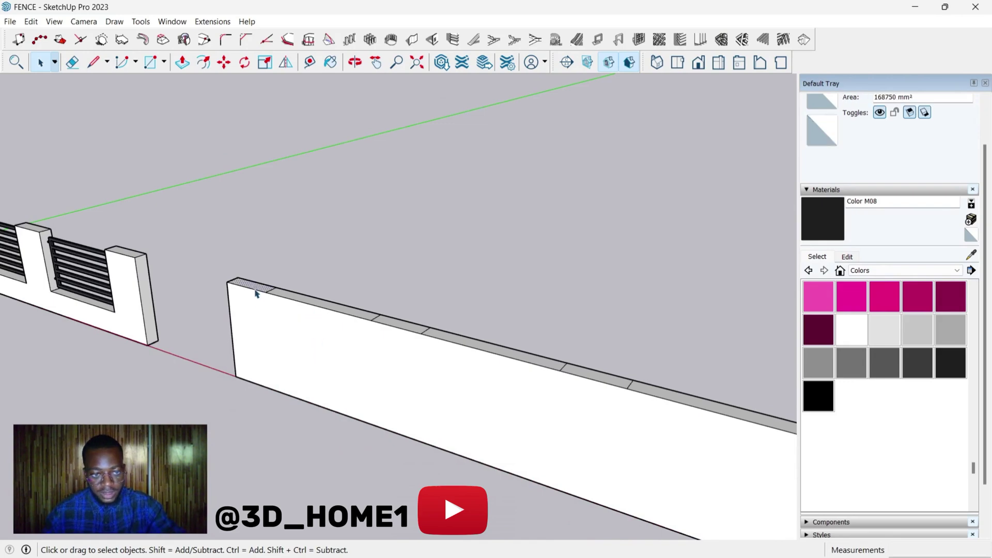
left_click(256, 293)
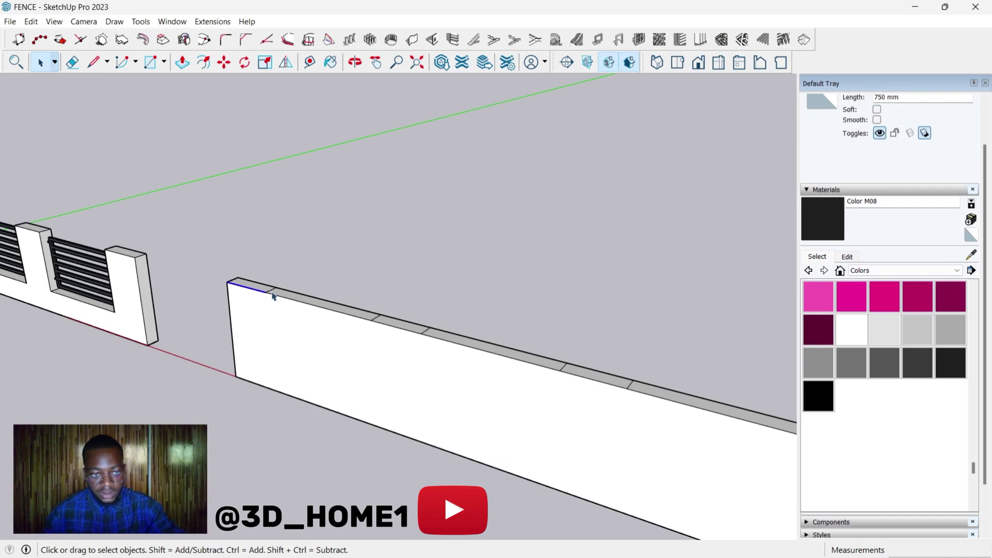
left_click(278, 299)
scroll(289, 303, "up", 1)
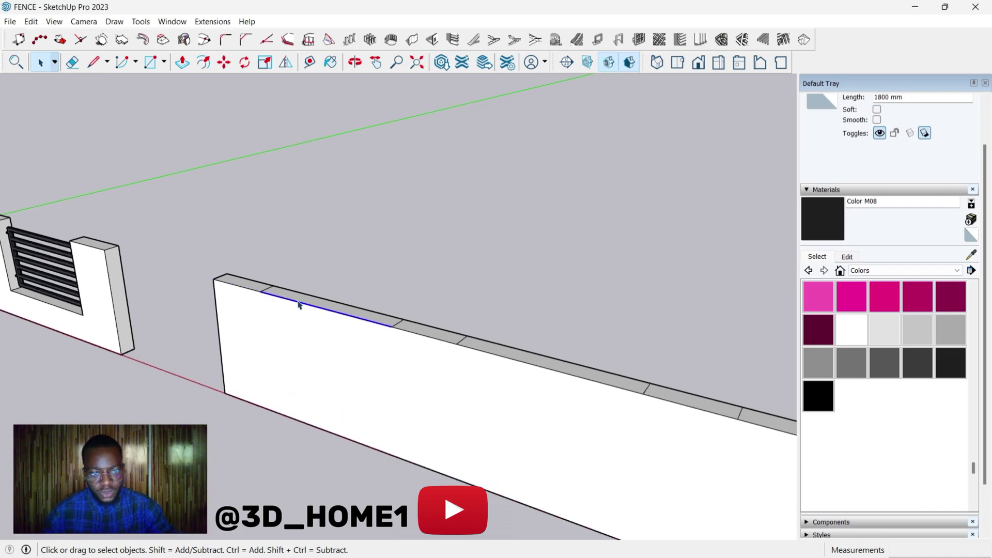
Step: Try pushing the first railing opening's top face down 1220 mm with Push/Pull
key("p")
left_click(303, 305)
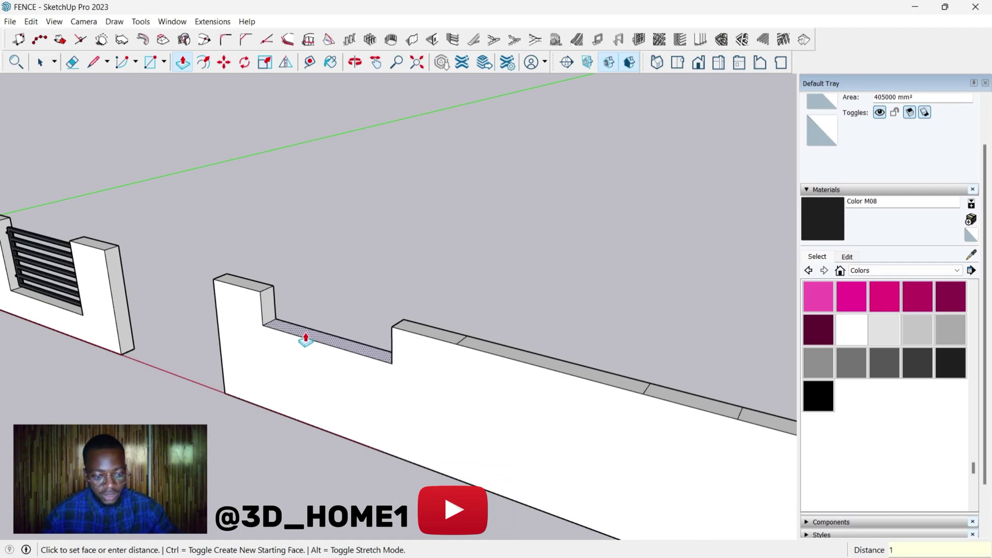
type("122")
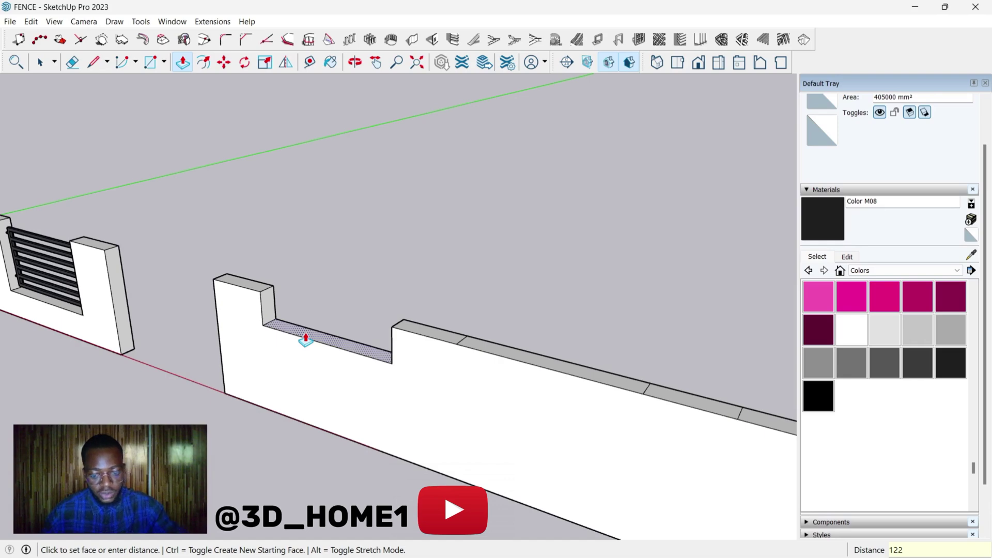
type("0")
key("Return")
scroll(359, 331, "down", 5)
scroll(206, 294, "up", 5)
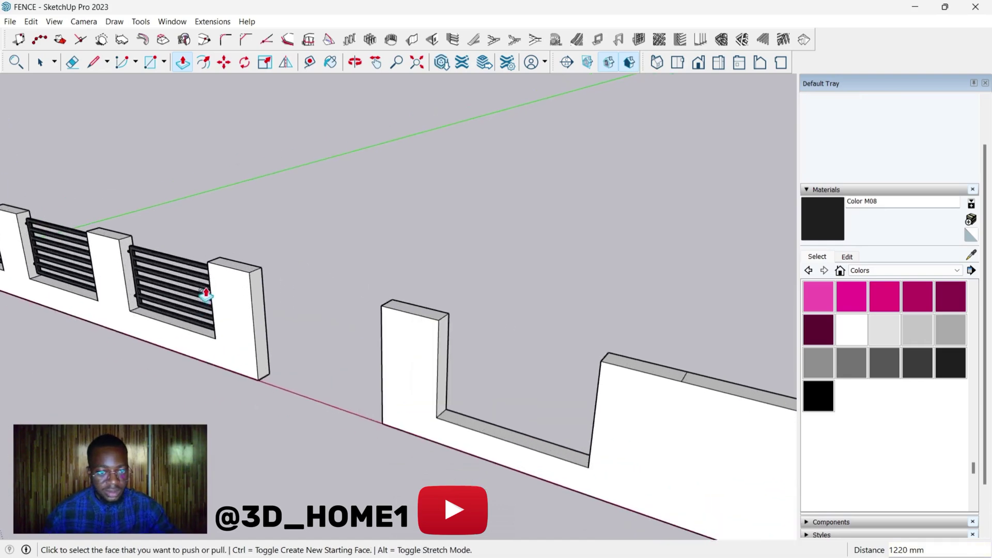
Step: Measure the depth of the existing fence's last railing opening along the end pillar's inner edge with the Line tool
key("space")
scroll(223, 313, "up", 5)
key("l")
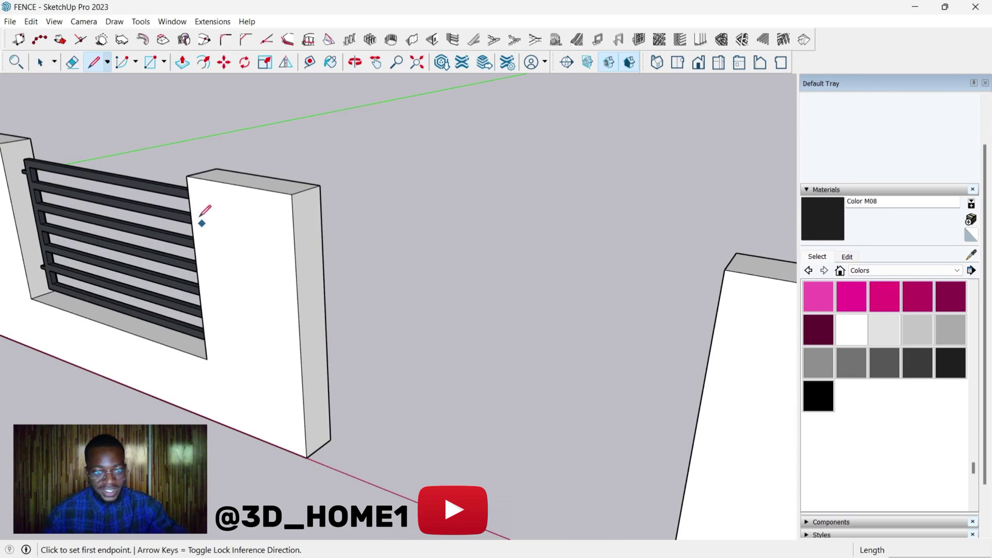
left_click(186, 175)
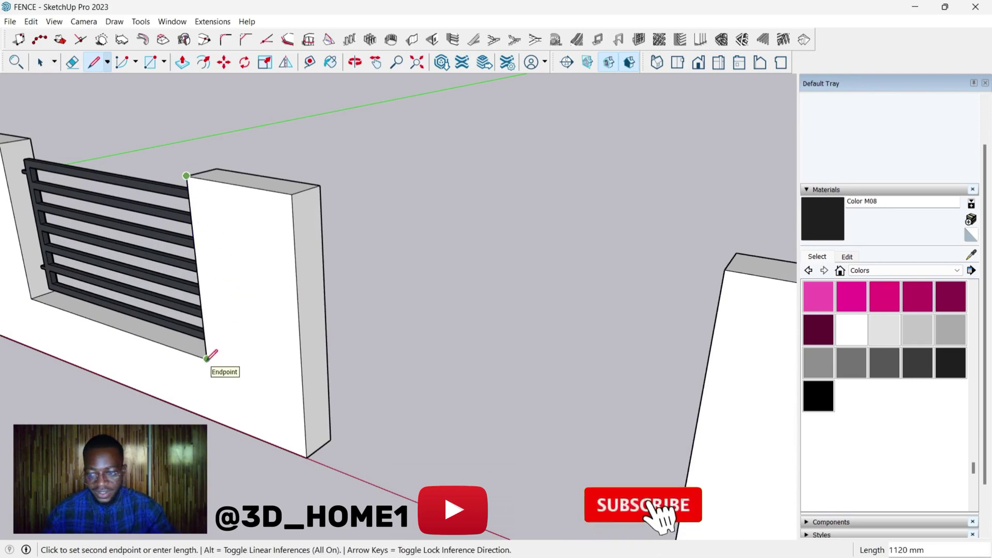
left_click(206, 357)
scroll(209, 358, "down", 5)
key("Escape")
key("space")
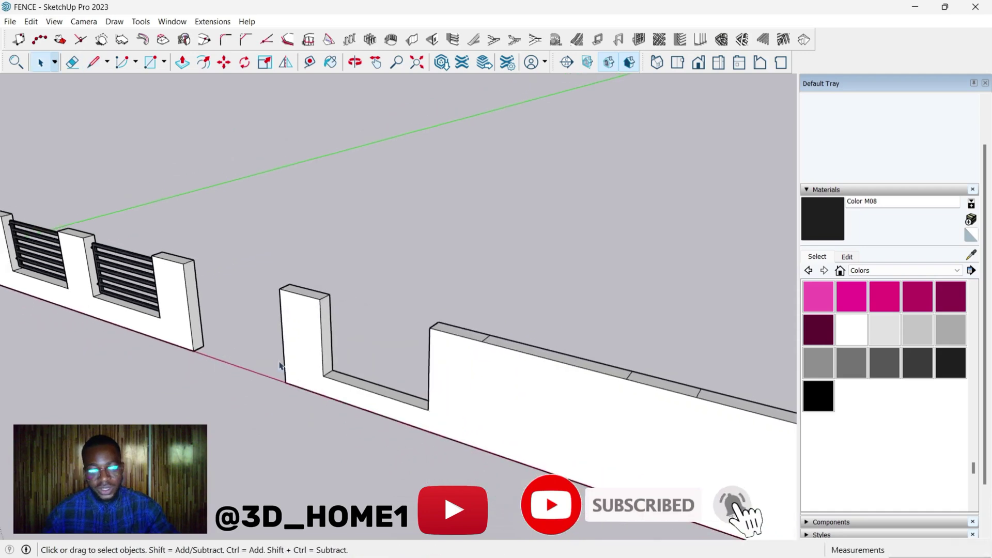
Step: Check the new wall's first opening depth with the Line tool, and undo its 1220 mm push
scroll(398, 399, "up", 2)
key("l")
left_click(453, 282)
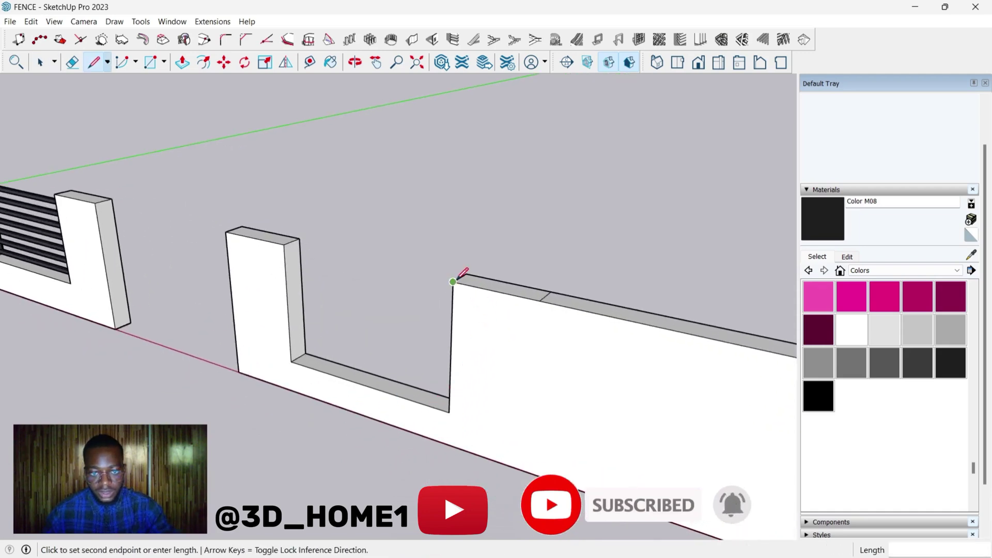
left_click(449, 412)
key("space")
key("ctrl+z")
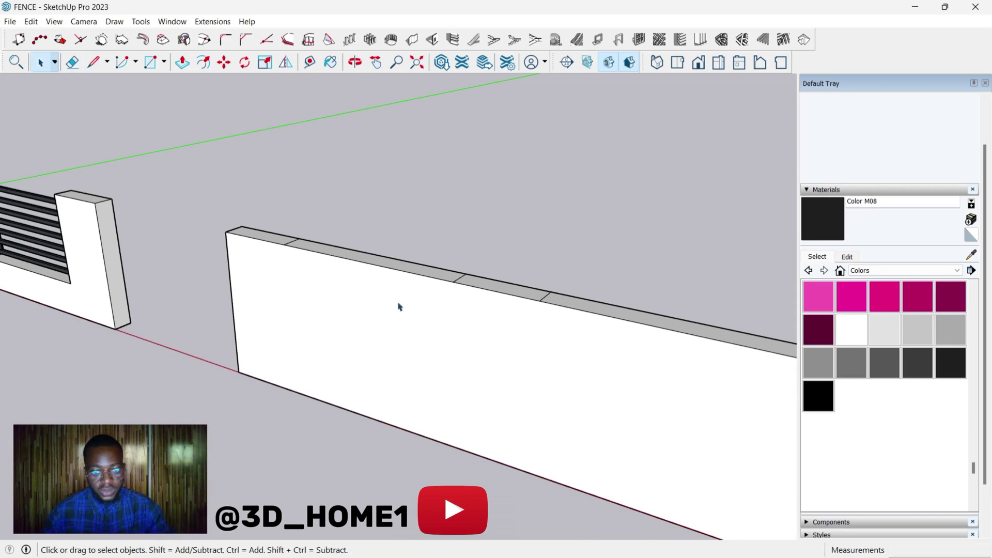
Step: Push the first railing opening's top face down 1120 mm with Push/Pull
left_click(403, 265)
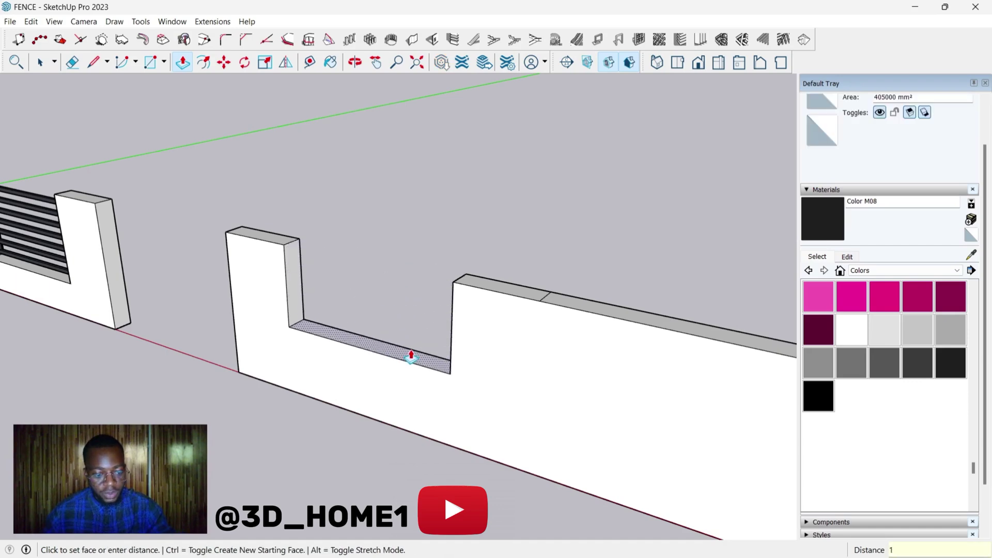
key("Return")
scroll(304, 356, "down", 3)
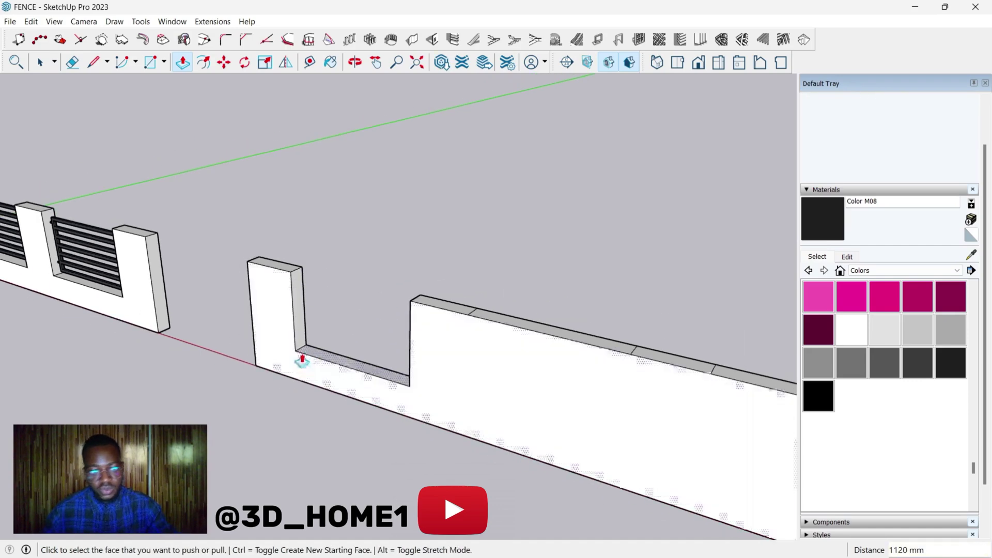
key("space")
Step: Push the second railing opening's top face down 1120 mm, level with the first opening's sill
scroll(393, 361, "down", 1)
key("p")
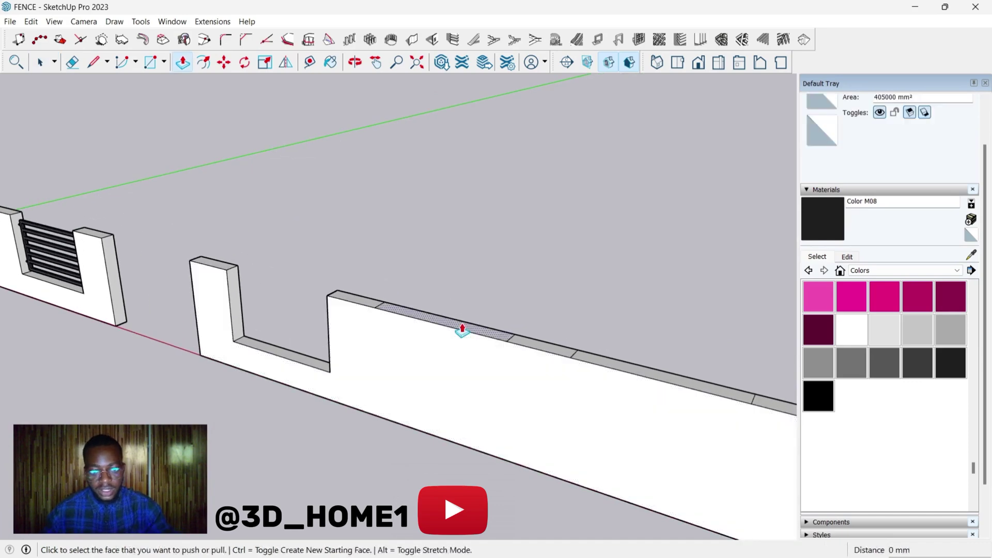
left_click(461, 328)
scroll(459, 332, "up", 2)
scroll(448, 346, "up", 1)
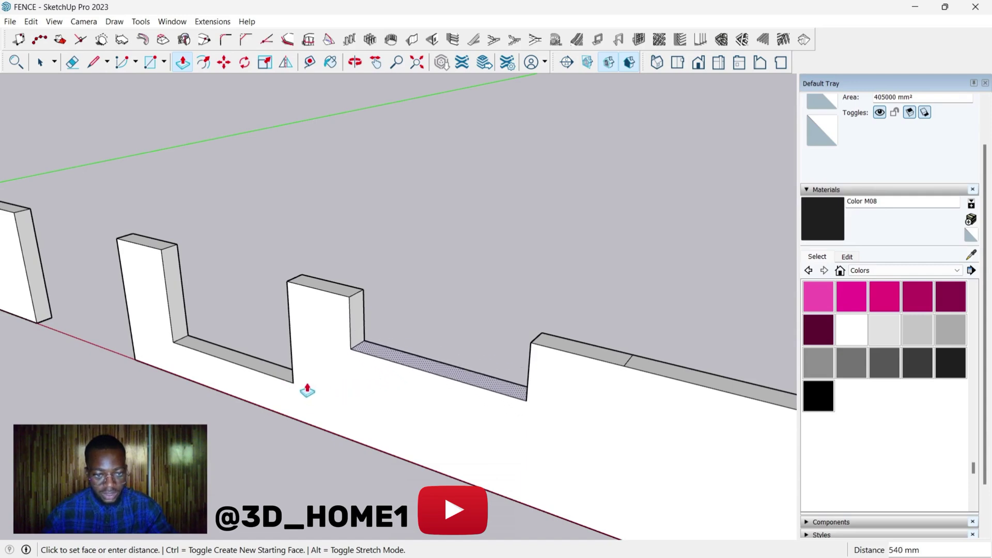
left_click(279, 376)
scroll(256, 368, "down", 3)
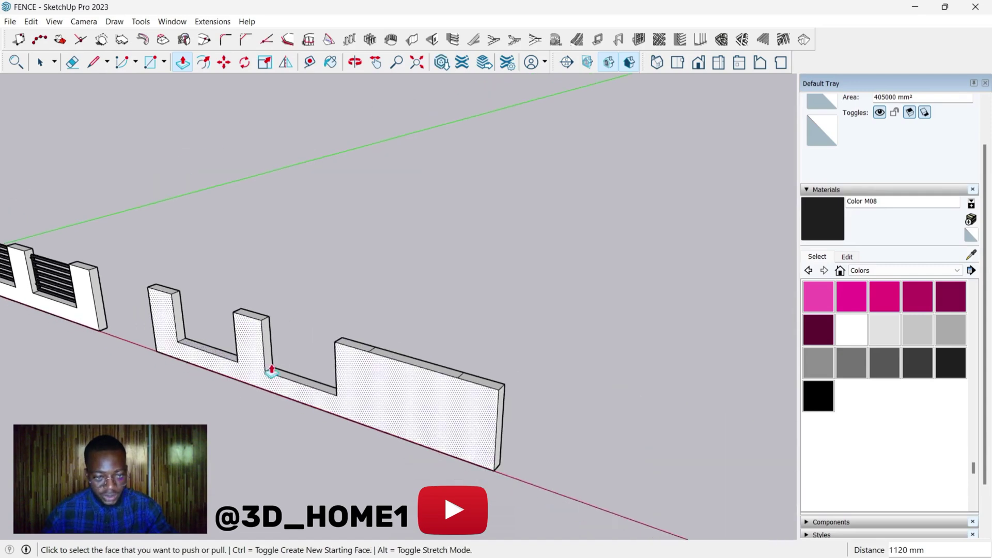
Step: Push the third railing opening's top face down level with the second opening's sill
left_click(406, 366)
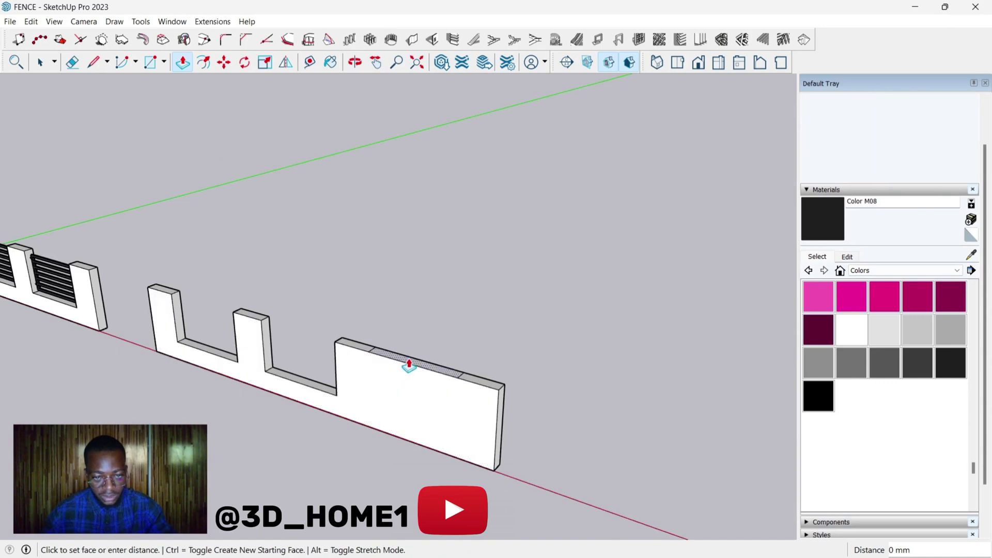
left_click(328, 393)
scroll(588, 420, "down", 2)
key("space")
Step: Measure the width of the existing fence's middle railing panel along its top edge with the Line tool
middle_click_drag(492, 370, 578, 371, "shift")
scroll(211, 312, "up", 3)
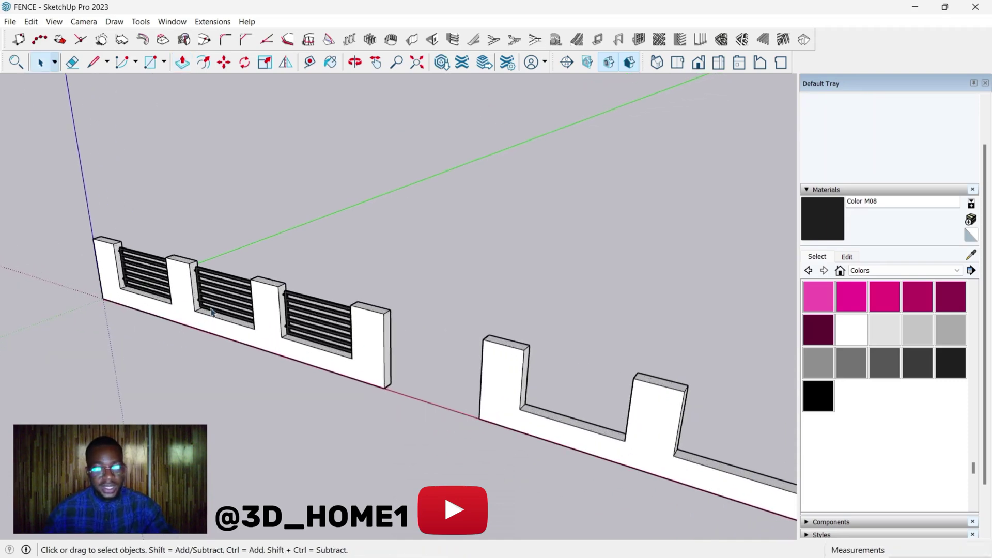
scroll(212, 312, "up", 5)
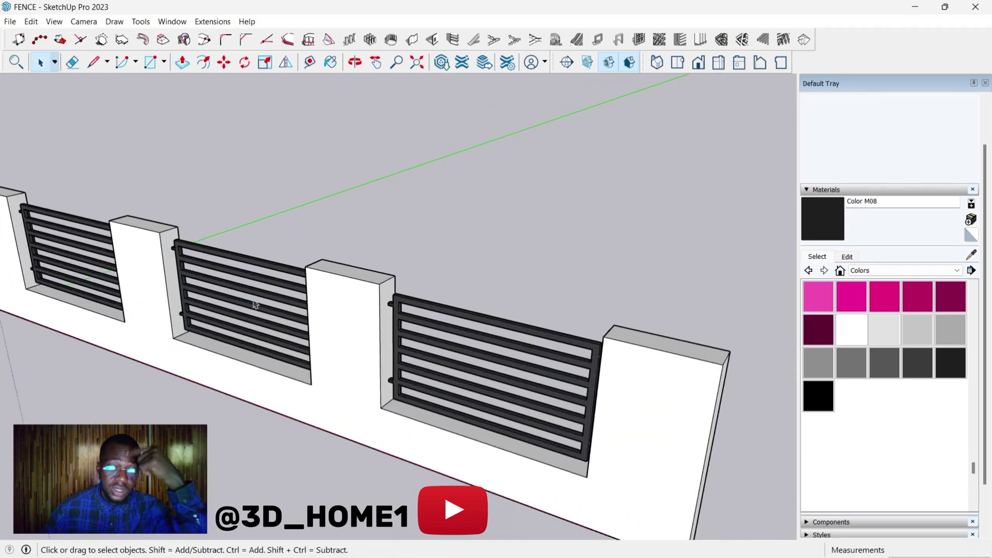
middle_click_drag(366, 329, 316, 317)
scroll(330, 317, "down", 4)
scroll(346, 317, "up", 4)
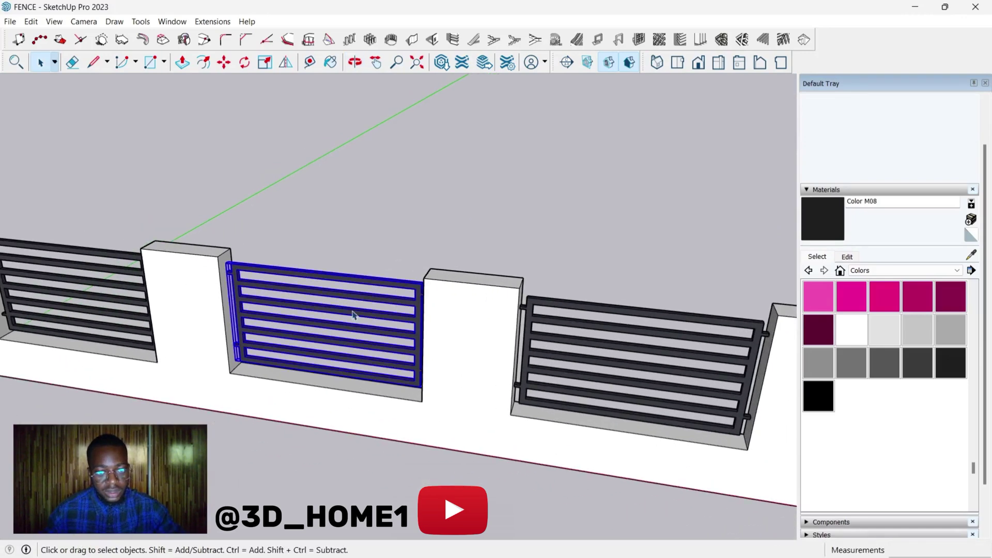
scroll(258, 281, "up", 2)
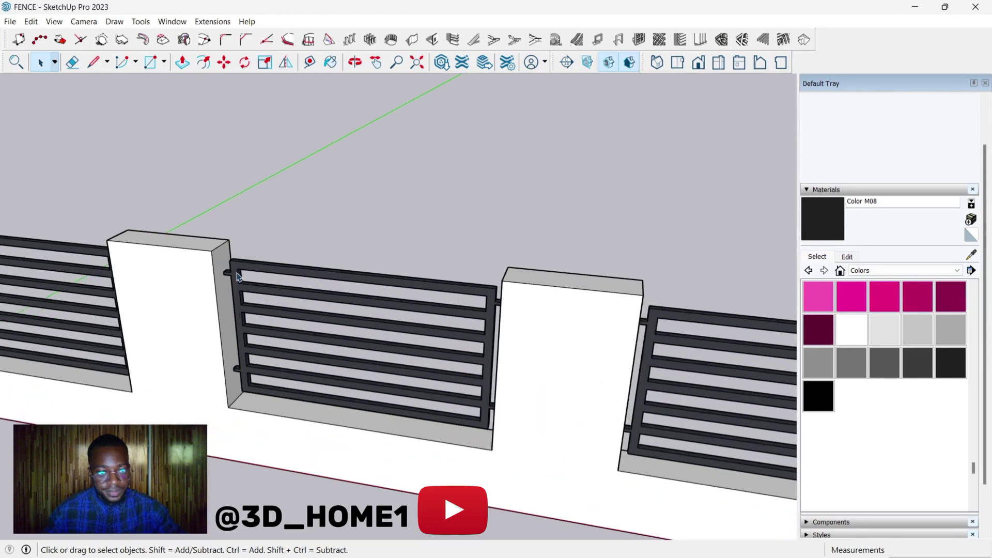
left_click(279, 276)
scroll(305, 261, "down", 1)
key("l")
scroll(235, 266, "up", 3)
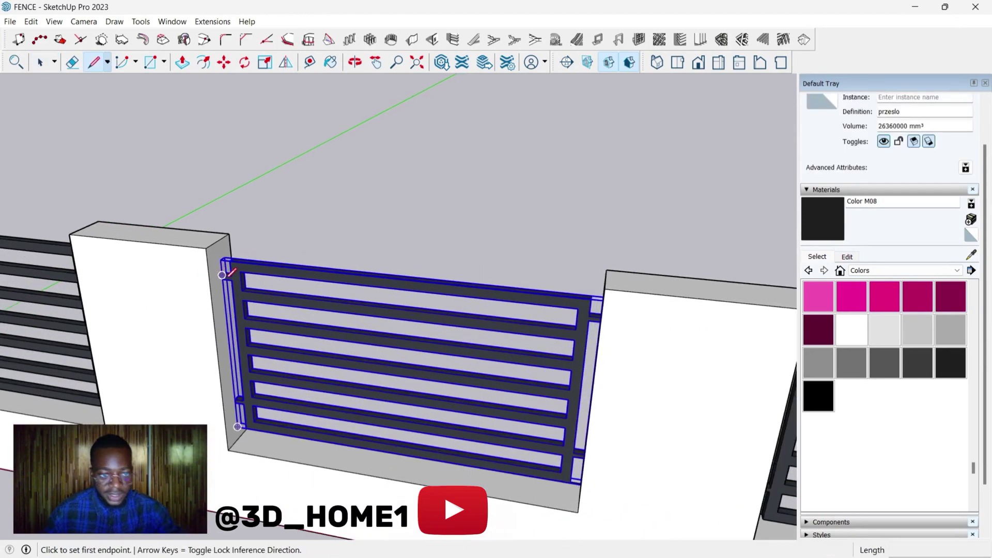
left_click(230, 257)
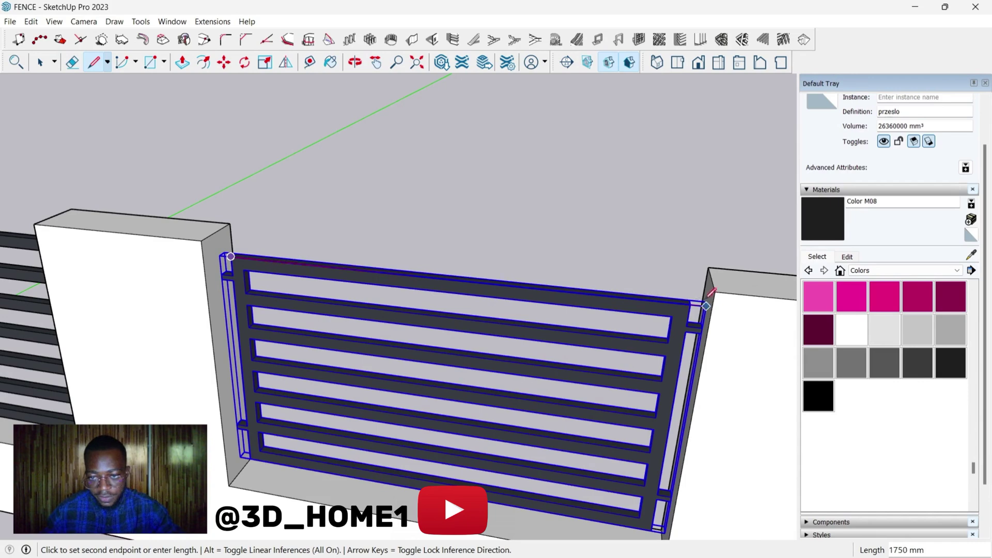
key("space")
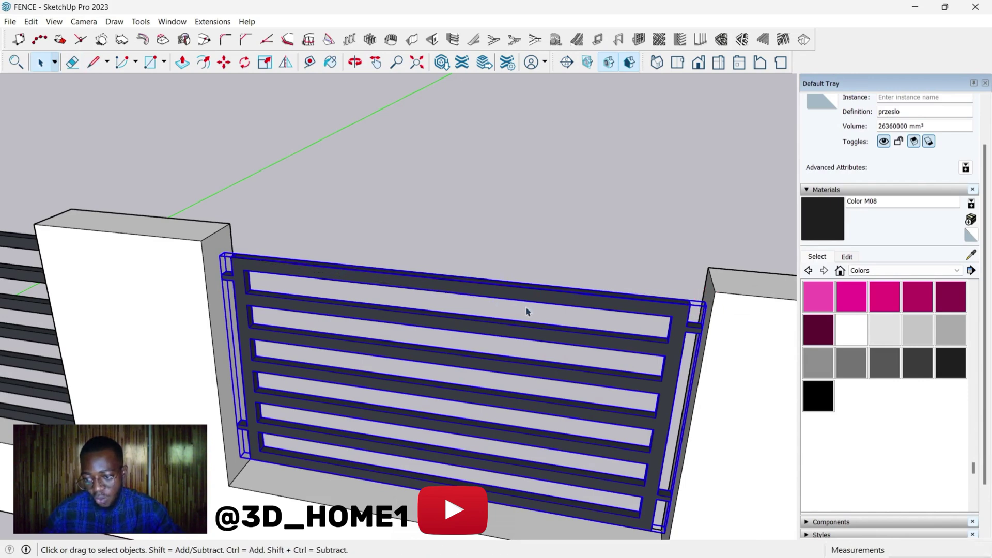
Step: In front of the fences, draw a vertical line and, from its upper end, a 1700 mm line along the red axis
scroll(347, 298, "down", 10)
key("l")
scroll(396, 373, "down", 6)
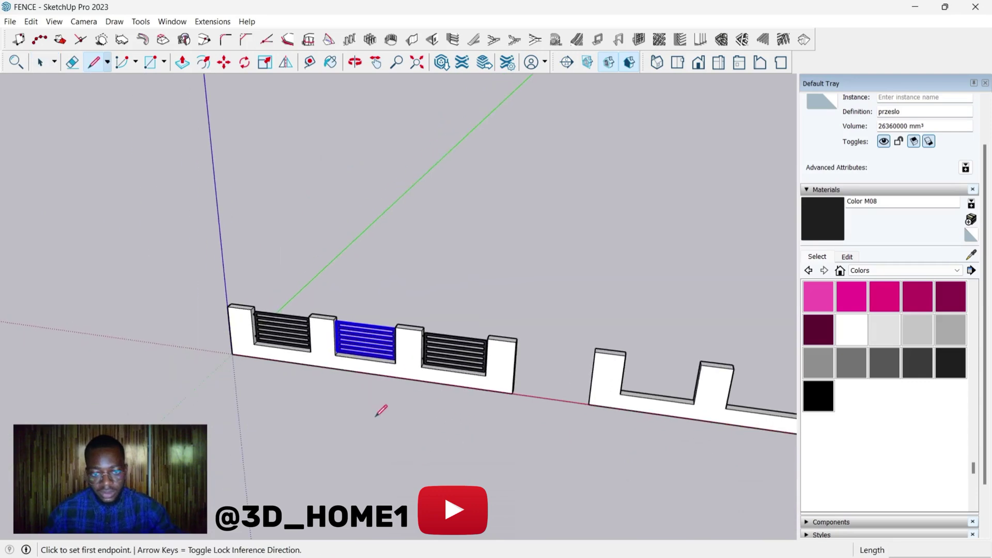
key("space")
scroll(486, 459, "up", 2)
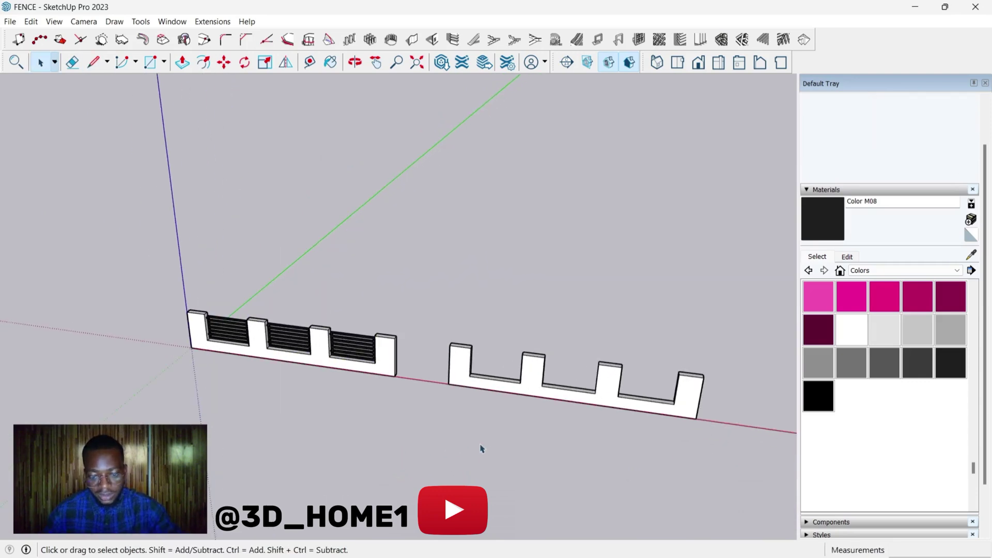
key("l")
left_click(416, 445)
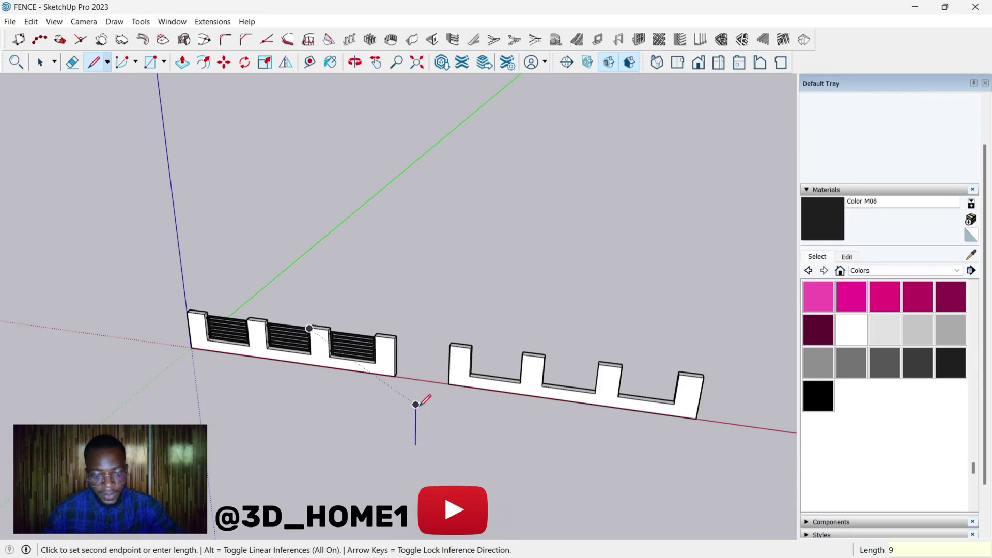
left_click(415, 418)
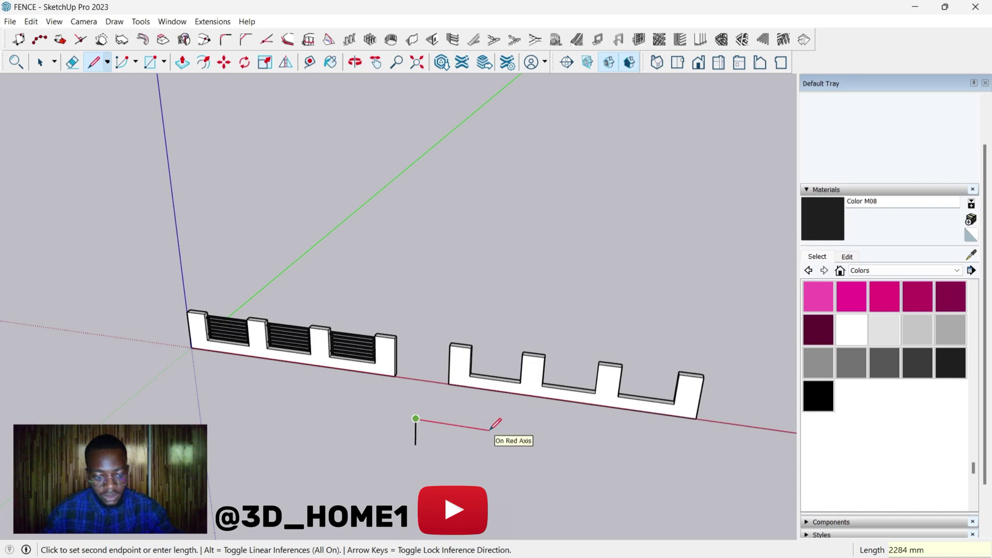
type("1700")
key("Return")
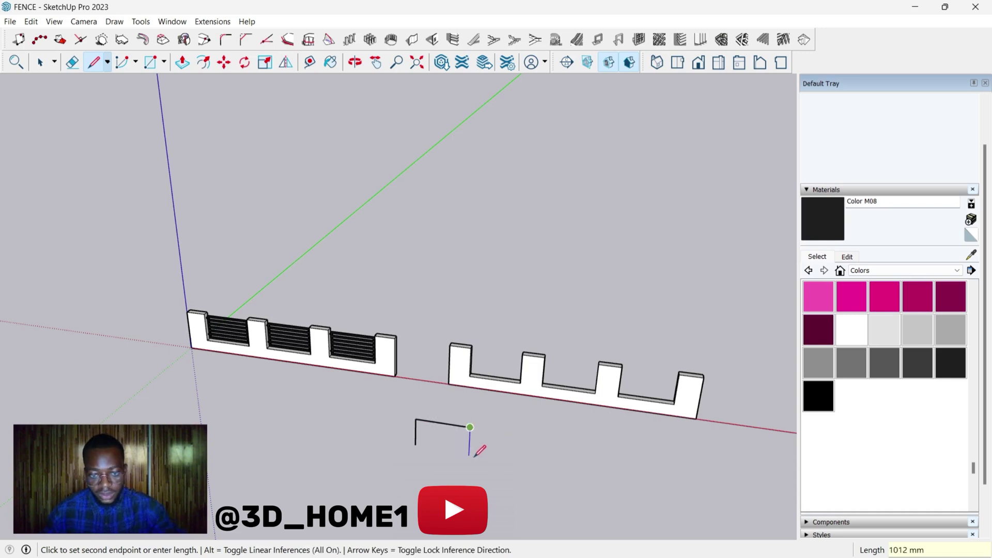
Step: Close the 1700 mm wide outline into a vertical rectangular face and erase the surplus line below its corner
scroll(469, 465, "up", 1)
left_click(470, 485)
left_click(401, 439)
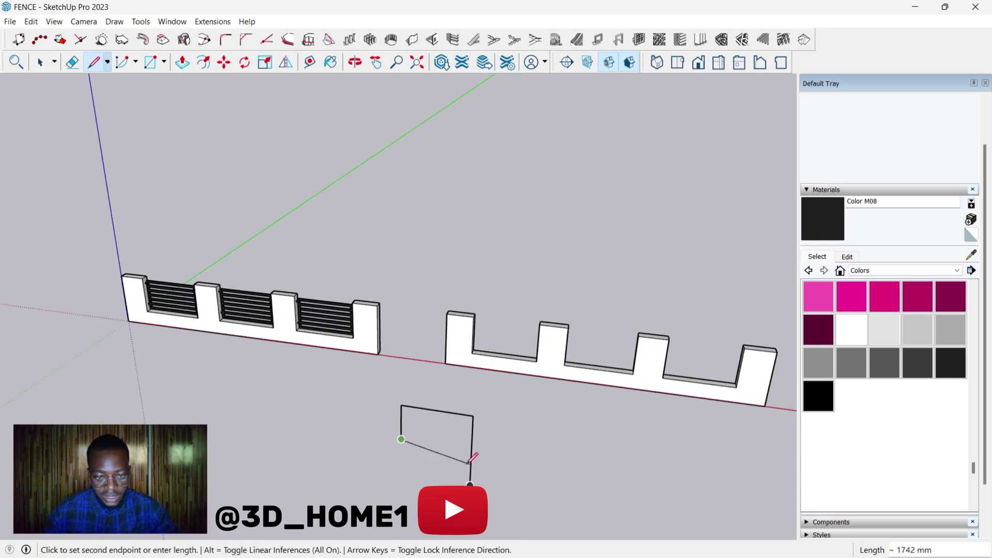
left_click(472, 450)
scroll(483, 463, "up", 1)
key("e")
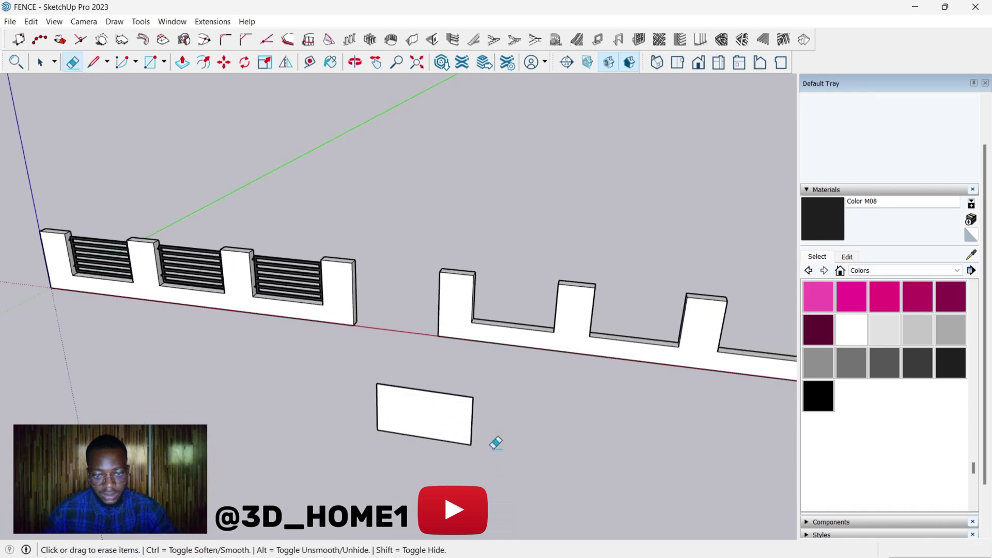
key("space")
scroll(496, 443, "down", 1)
scroll(350, 305, "up", 5)
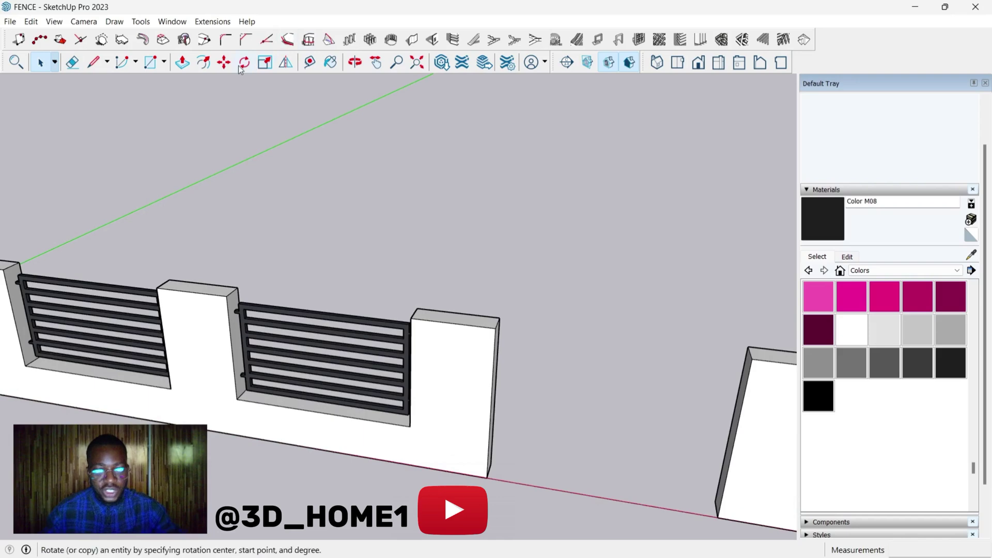
Step: Measure the existing railing panel's top rail thickness and the gap beneath it with the Line tool
scroll(350, 333, "up", 2)
key("l")
scroll(271, 305, "up", 4)
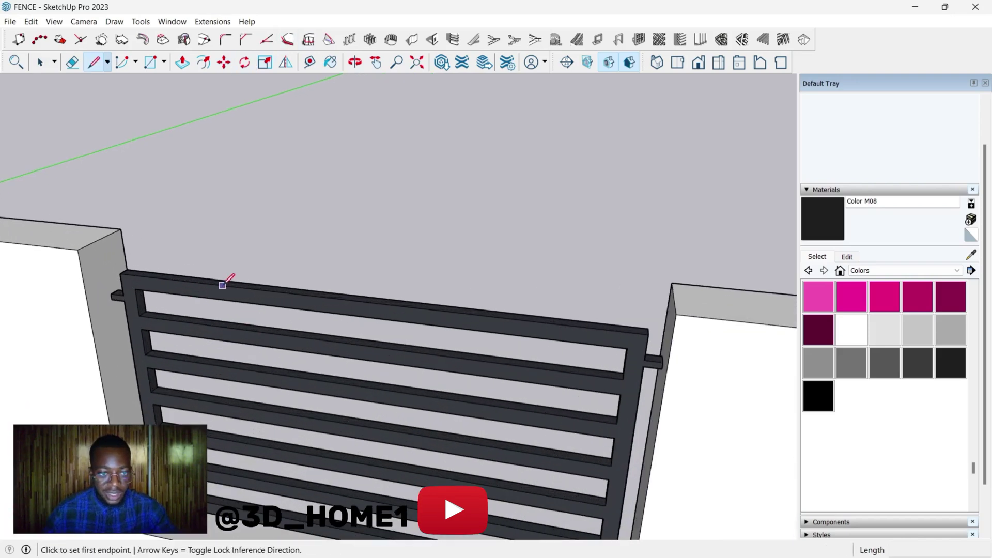
scroll(222, 285, "up", 1)
left_click(222, 285)
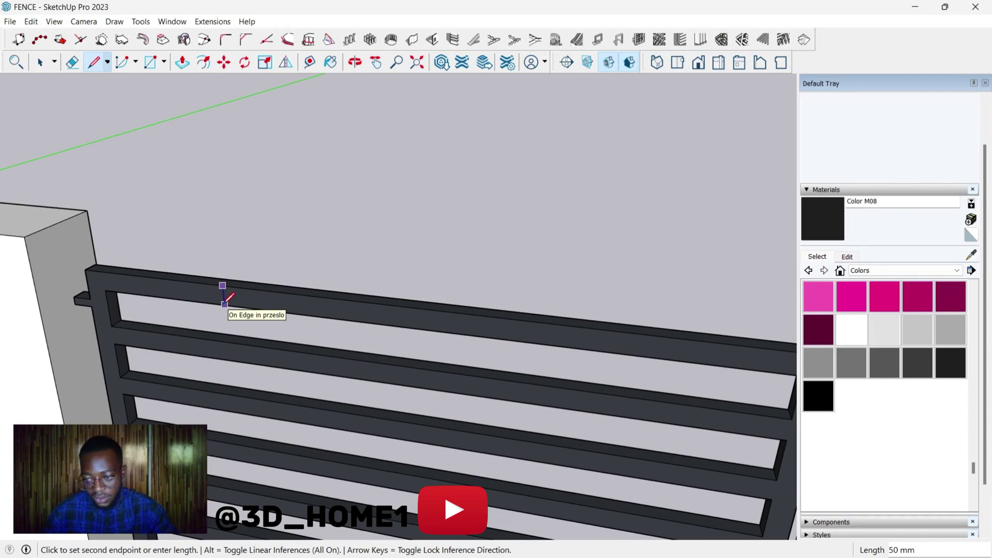
left_click(225, 305)
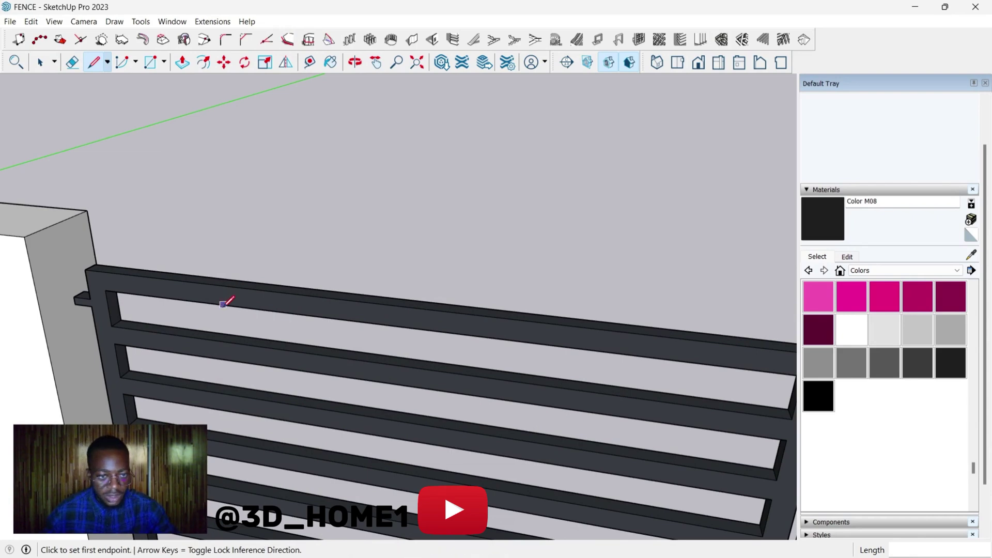
left_click(223, 304)
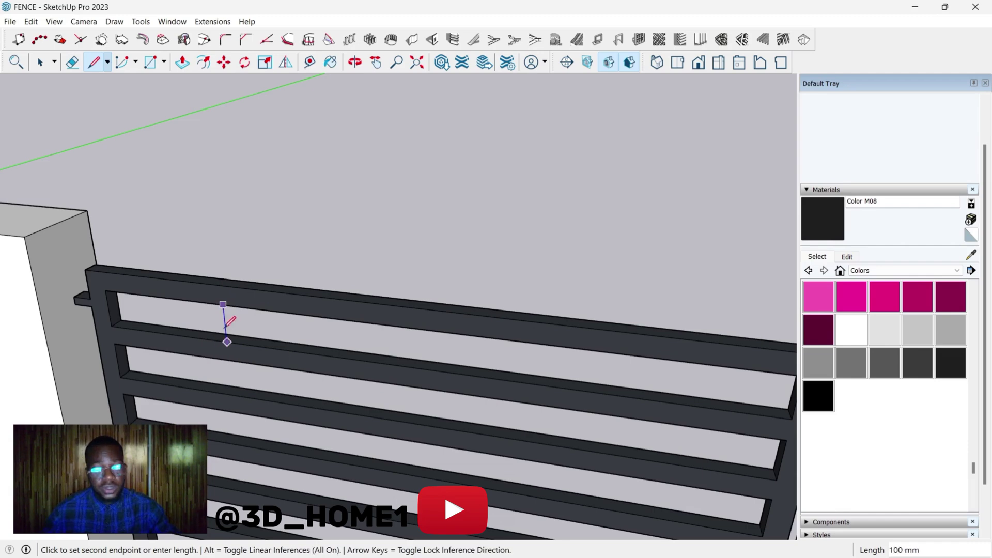
key("Escape")
scroll(217, 213, "down", 6)
key("space")
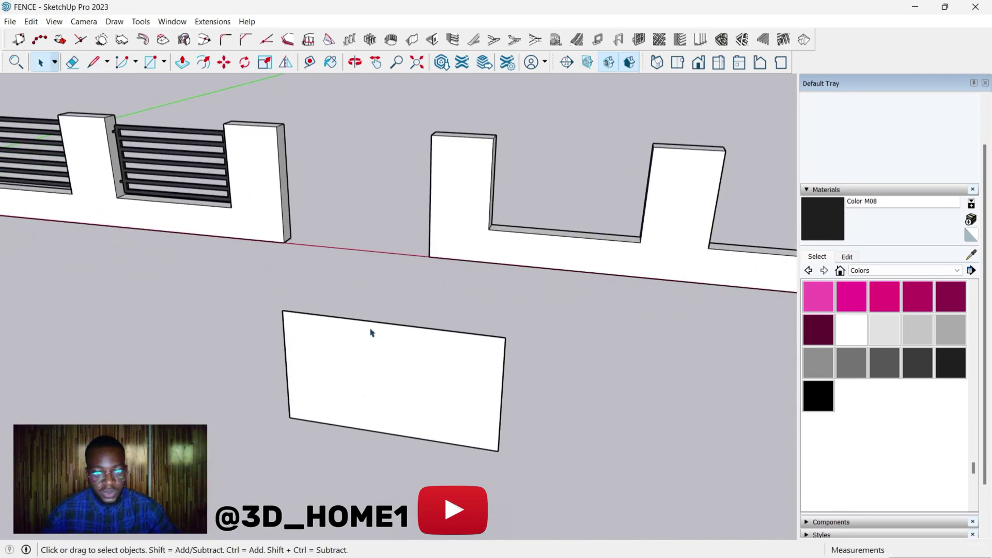
Step: Copy the new panel face's top edge 50 mm downward
key("m")
left_click(372, 322)
key("ctrl")
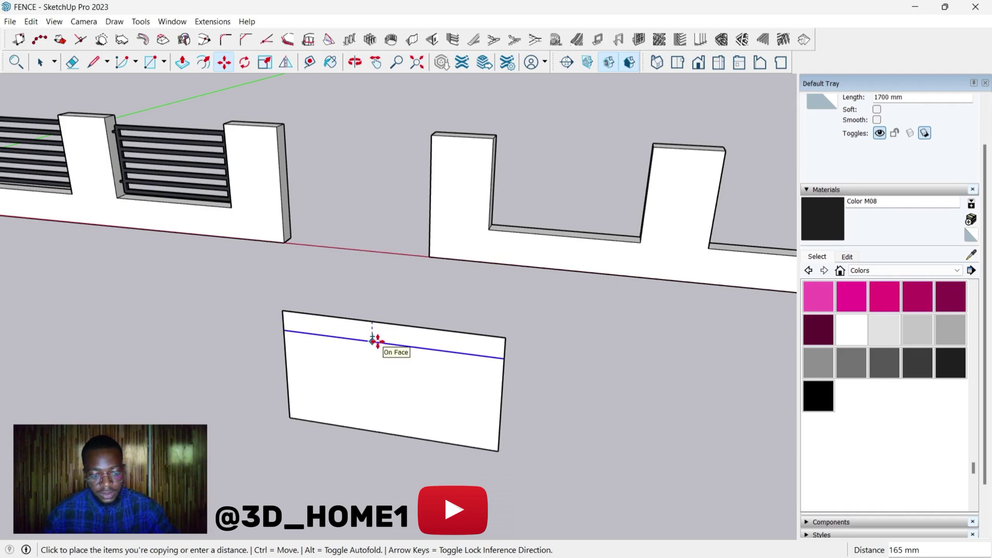
type("50")
key("Return")
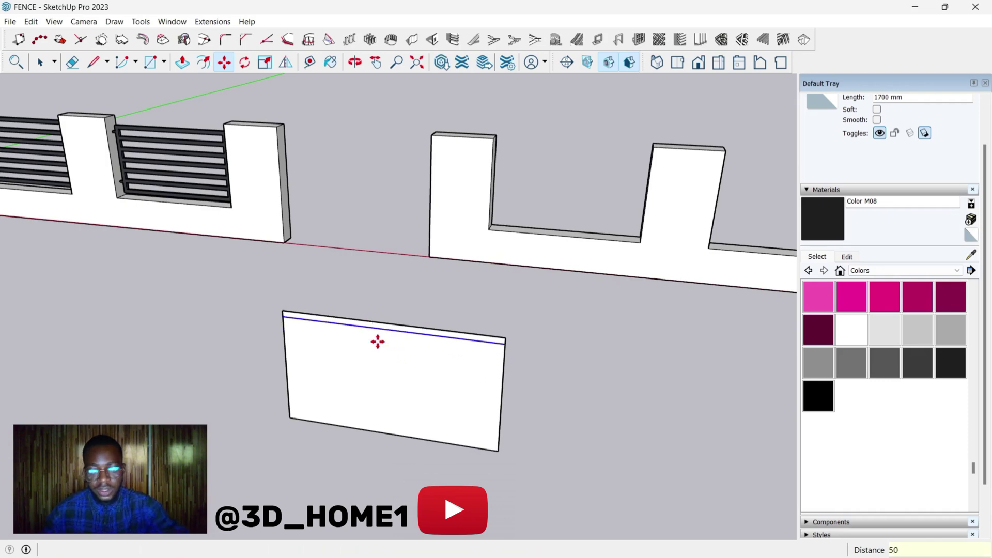
Step: Copy the new horizontal line 100 mm further down the panel face to mark the first gap
scroll(379, 335, "up", 3)
key("space")
key("m")
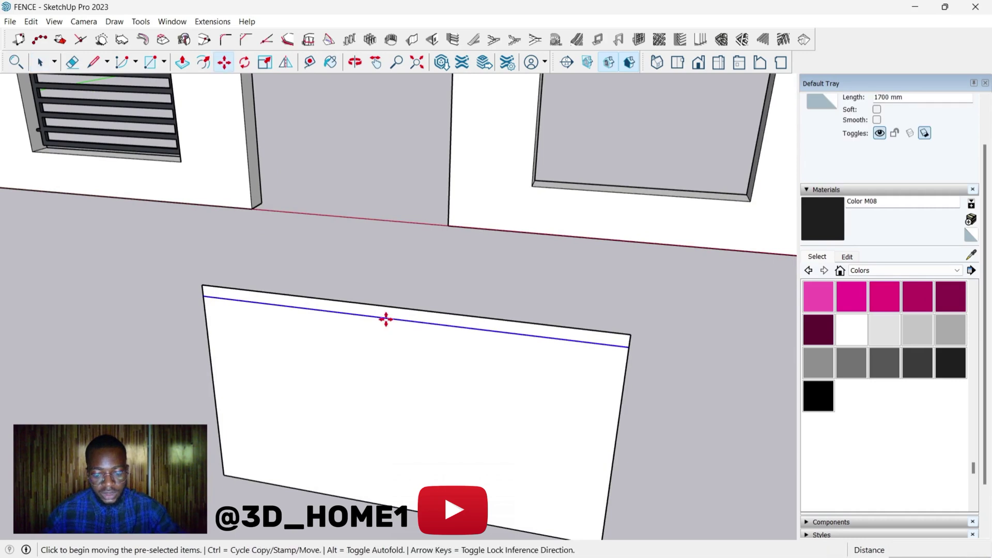
left_click(387, 321)
key("ctrl")
type("1")
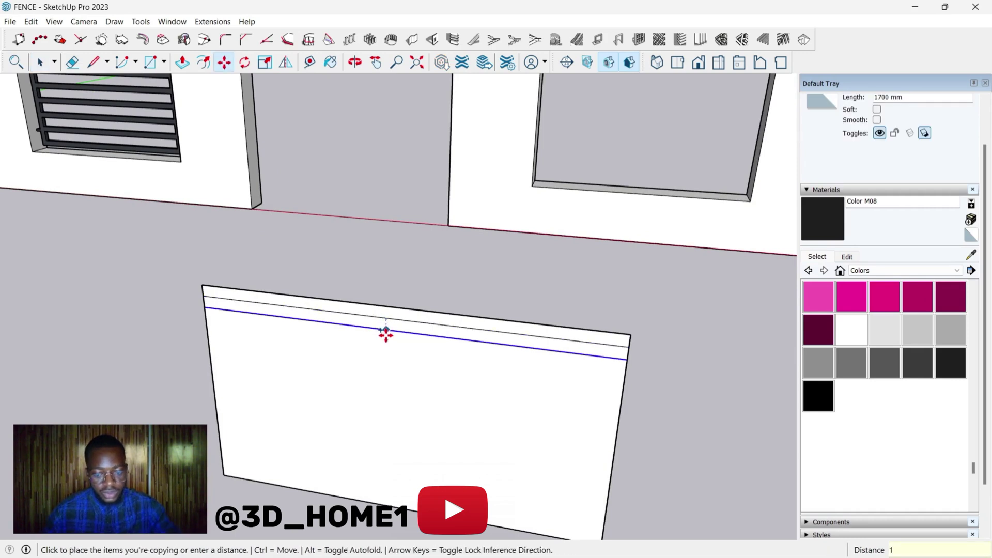
type("00")
key("Return")
Step: Copy the line beneath the first gap 50 mm downward to outline the second rail
scroll(386, 335, "up", 2)
key("space")
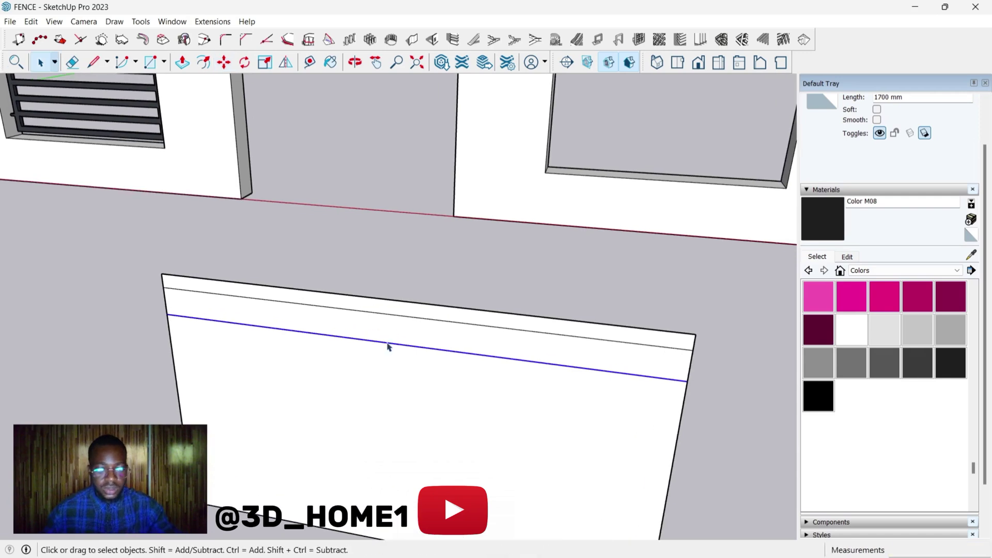
key("m")
left_click(386, 342)
key("ctrl")
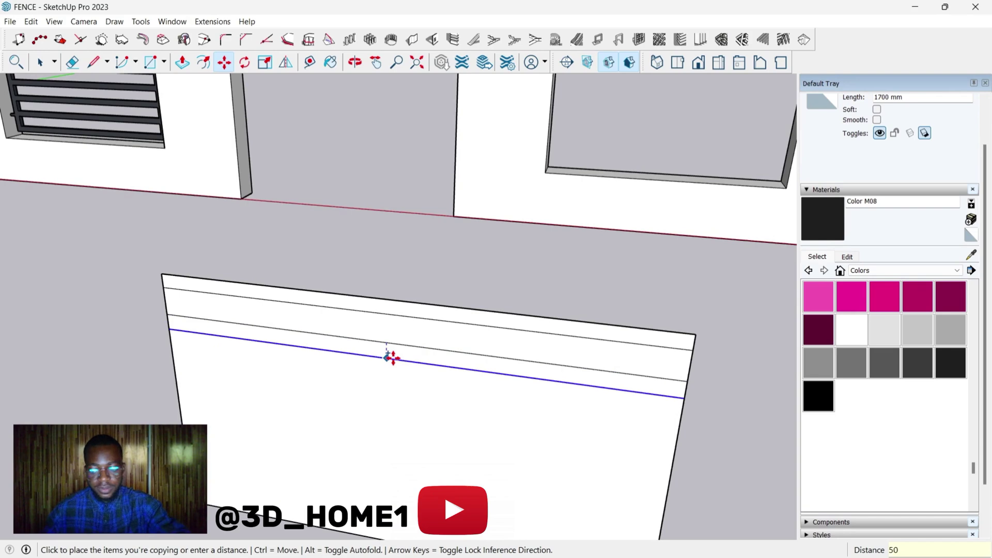
type("50")
key("Return")
Step: Copy the second rail's strip with its edges down the panel face five times at 150 mm spacing, reaching the bottom edge
key("space")
left_click(396, 356)
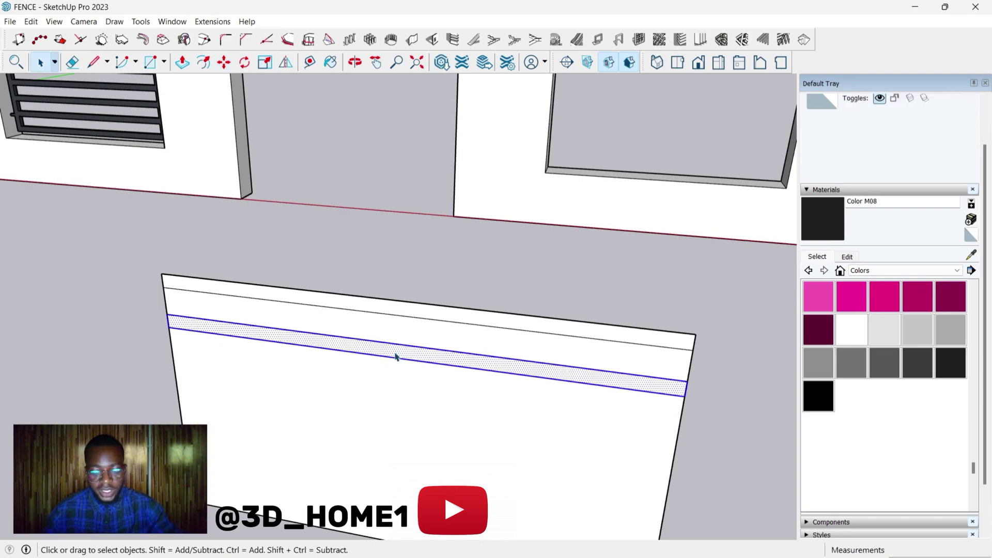
key("m")
left_click(412, 316)
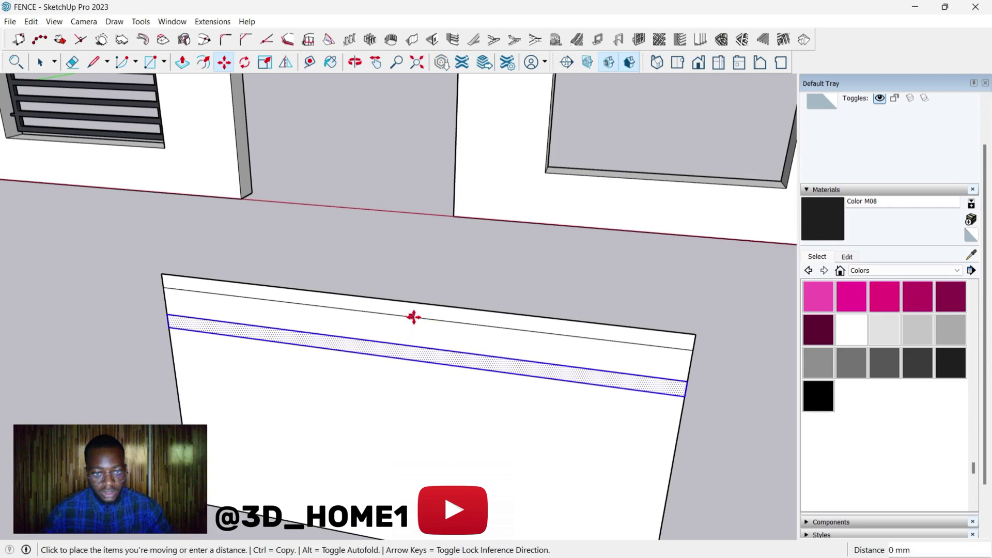
key("ctrl")
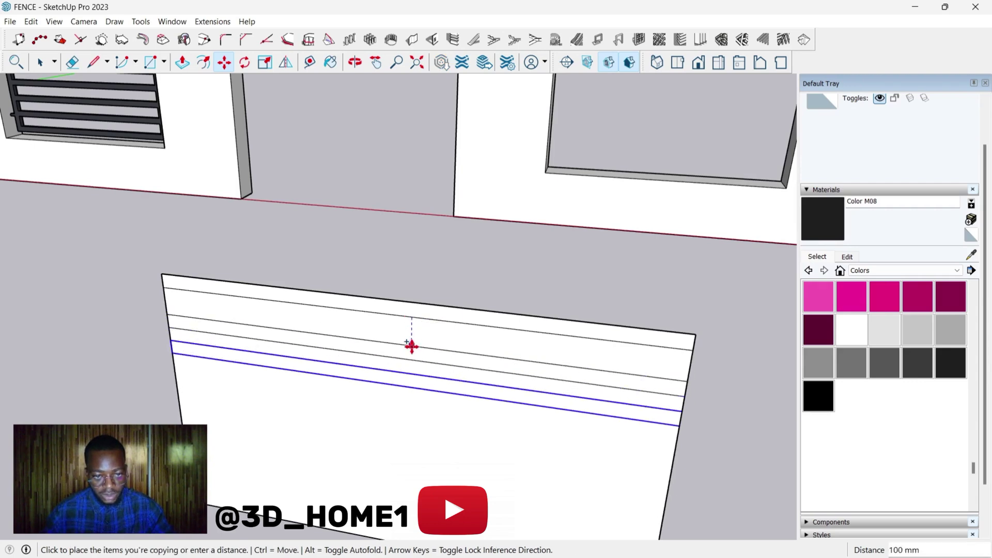
left_click(412, 360)
left_click(411, 359)
key("ctrl")
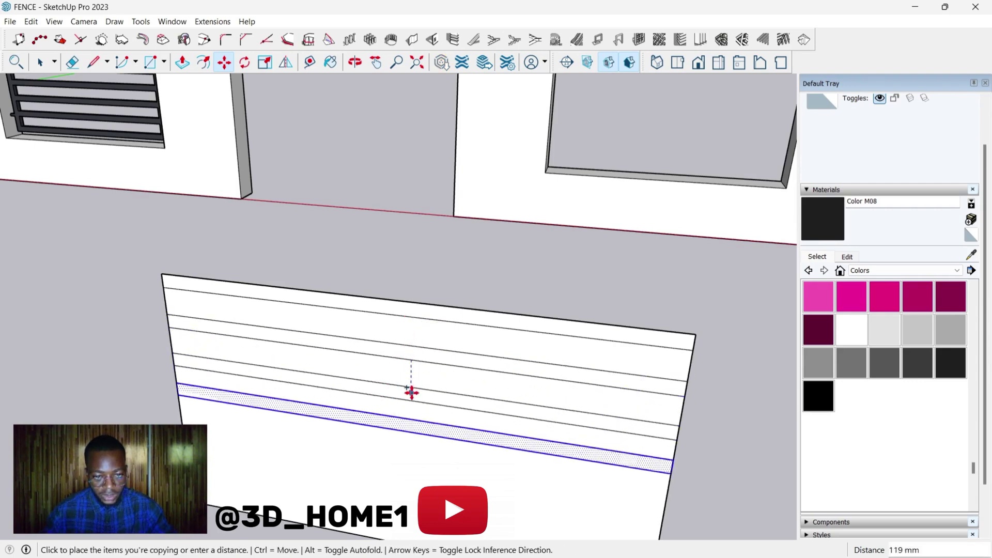
left_click(412, 401)
left_click(412, 400)
key("ctrl")
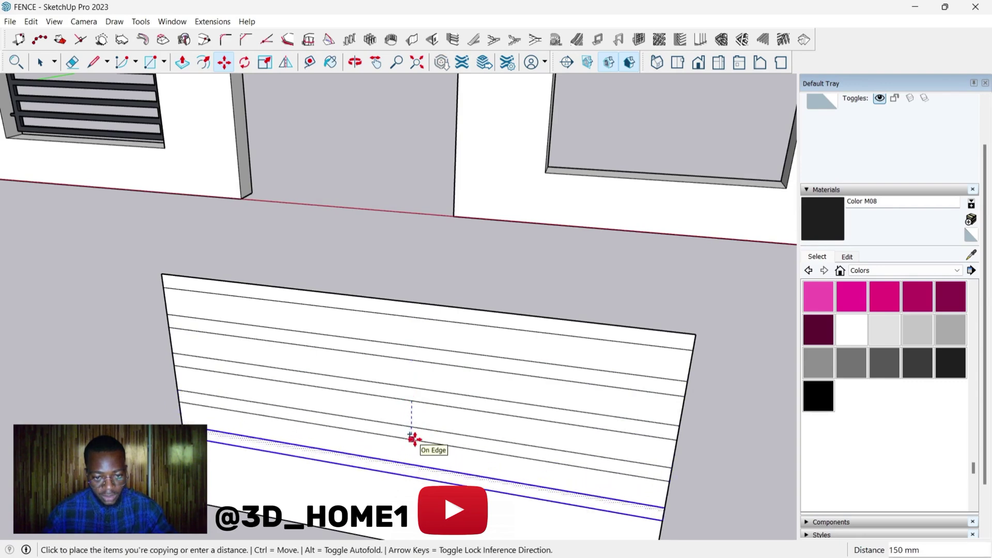
left_click(412, 437)
left_click(412, 439)
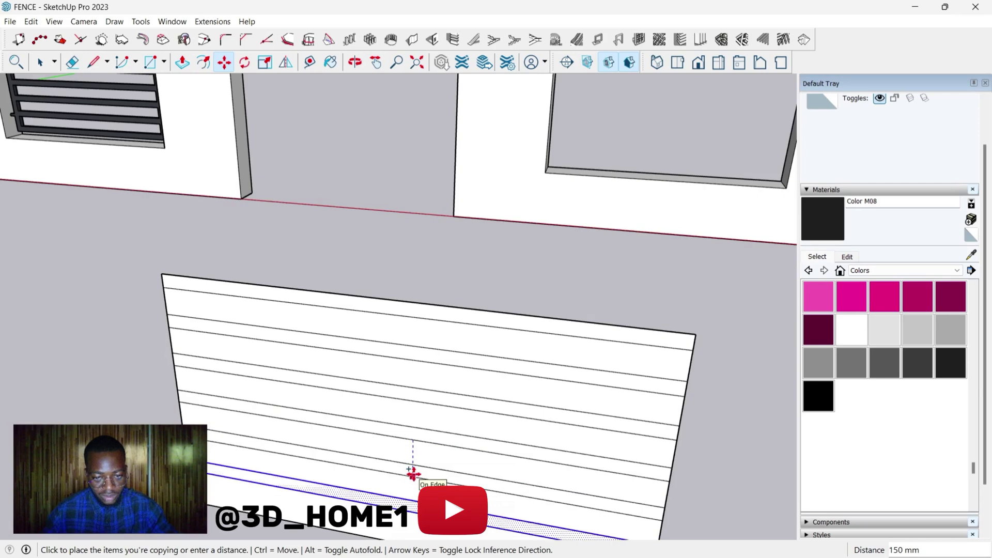
left_click(412, 473)
left_click(412, 476)
scroll(412, 483, "down", 2)
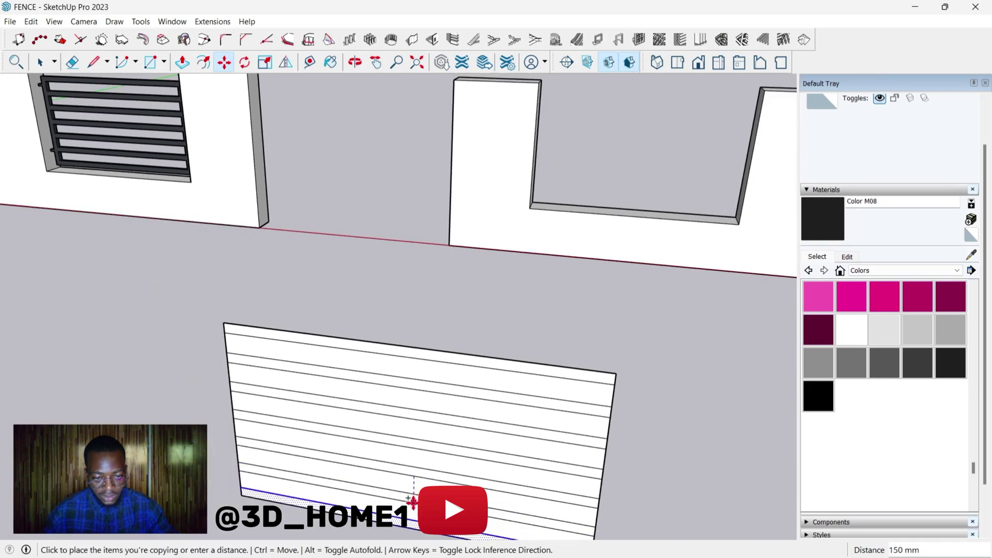
left_click(412, 495)
key("space")
scroll(399, 398, "down", 2)
left_click(434, 324)
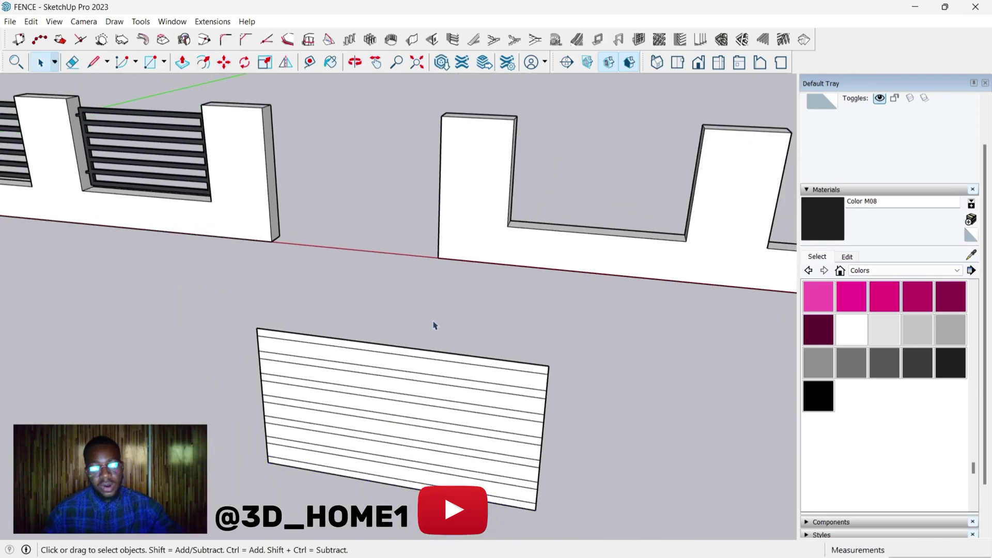
Step: Measure the width of the vertical side bar on the existing fence's railing panel with the Line tool
scroll(356, 362, "up", 2)
scroll(348, 303, "down", 3)
scroll(422, 325, "down", 2)
scroll(201, 195, "up", 3)
scroll(201, 198, "up", 5)
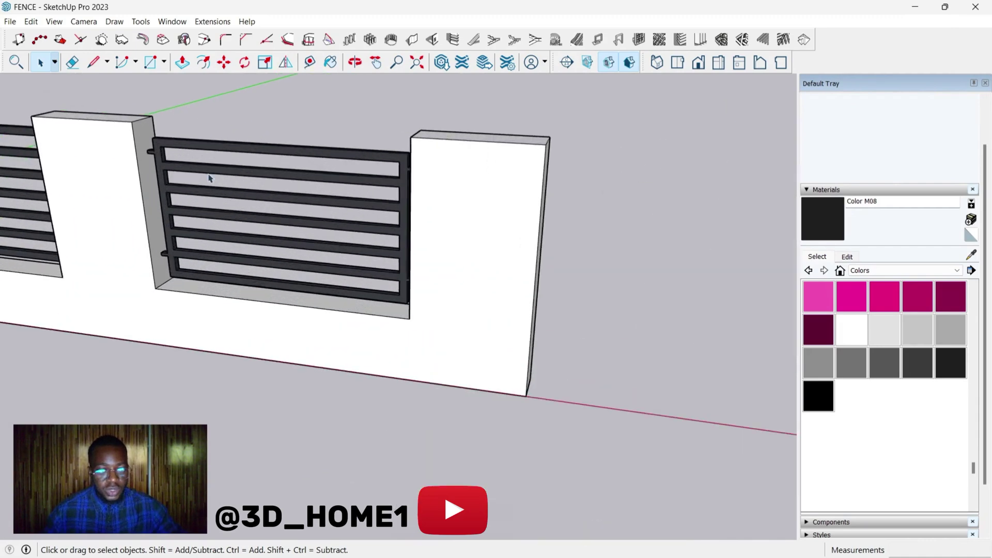
key("l")
left_click(145, 180)
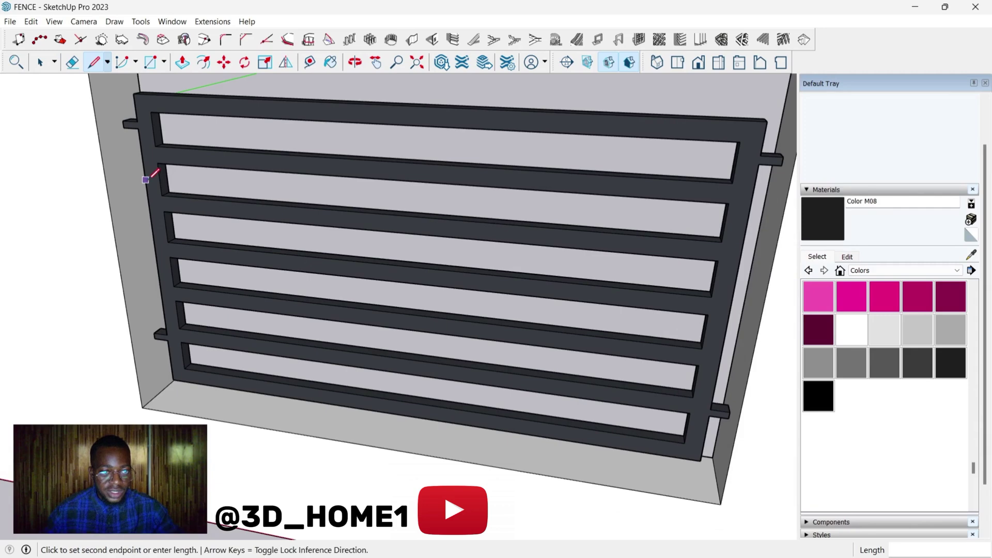
key("Escape")
scroll(156, 176, "down", 3)
scroll(469, 188, "up", 5)
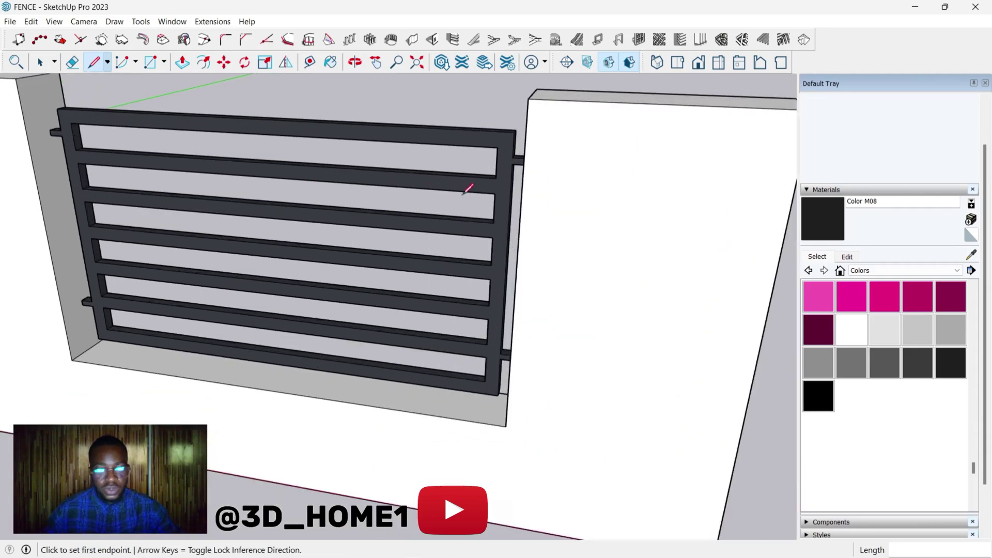
left_click(502, 213)
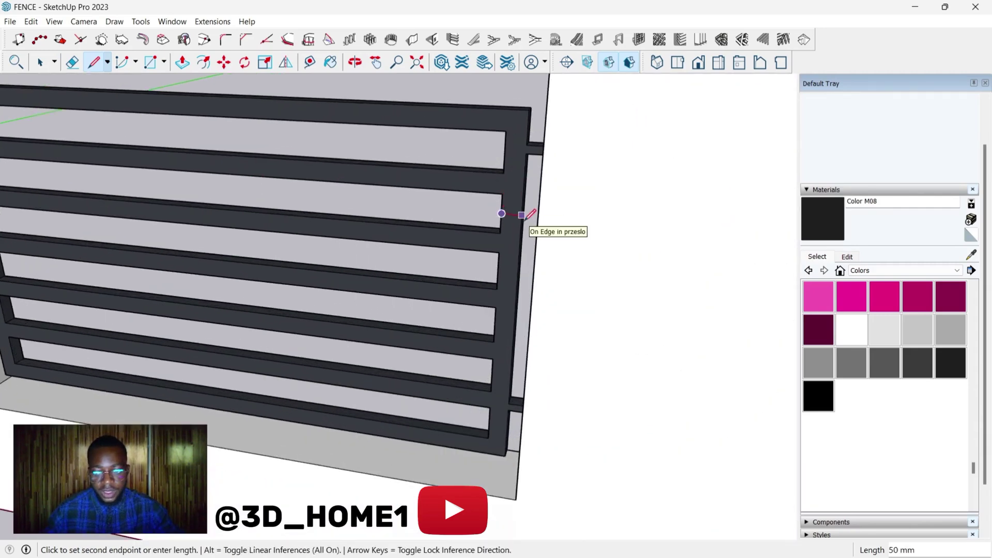
key("Escape")
scroll(391, 178, "down", 2)
key("space")
scroll(368, 221, "down", 7)
Step: Copy the new panel face's left vertical edge 50 mm inward
scroll(579, 395, "up", 1)
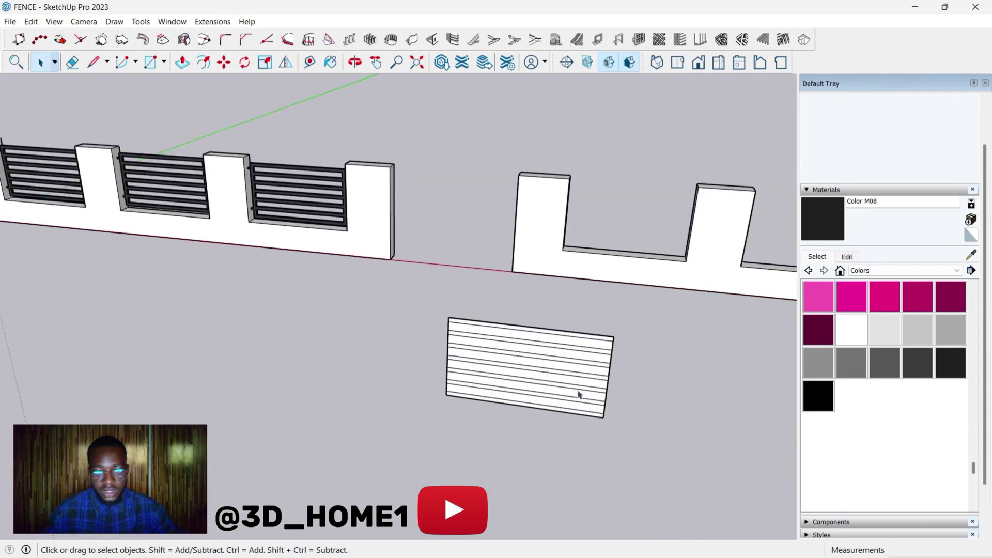
scroll(579, 395, "up", 2)
left_click_drag(433, 435, 432, 431)
scroll(394, 336, "up", 3)
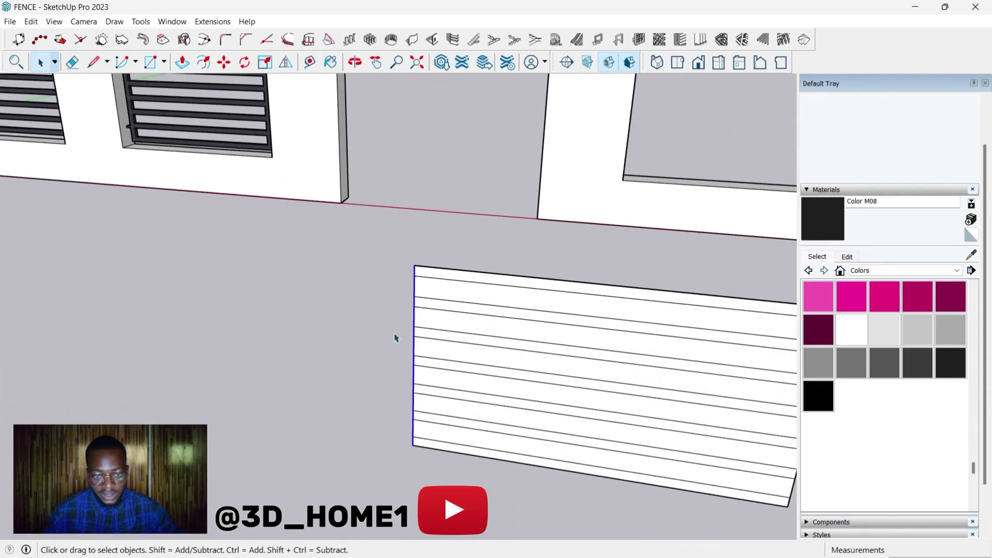
key("m")
left_click(414, 266)
key("ctrl")
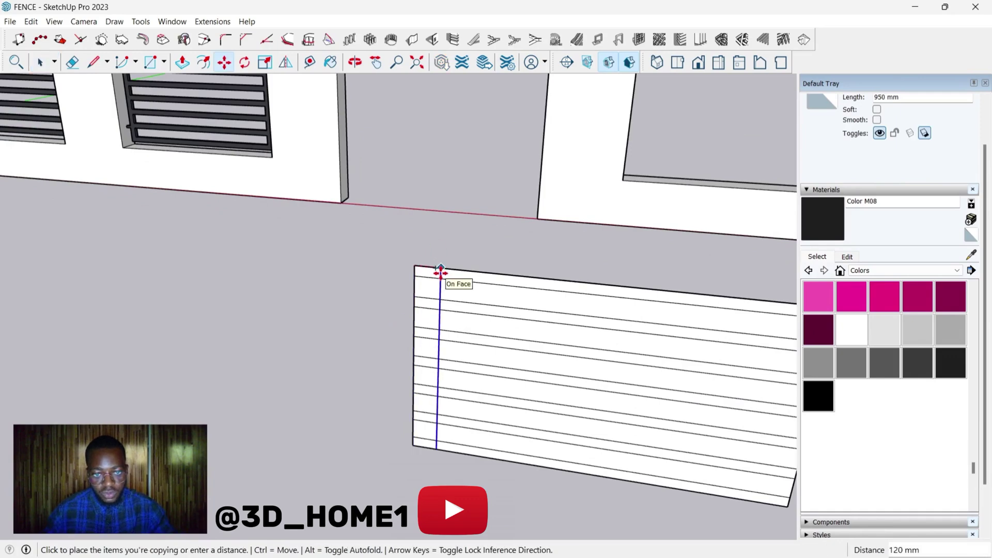
type("50")
key("Return")
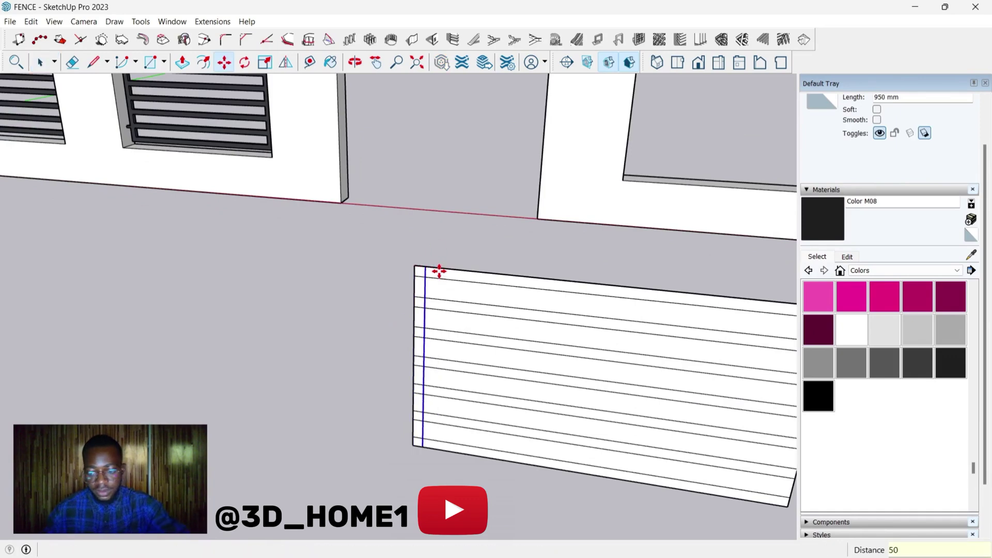
Step: Copy the panel face's right vertical edge 50 mm inward to outline the second side bar
scroll(333, 284, "down", 5)
scroll(512, 304, "up", 4)
key("space")
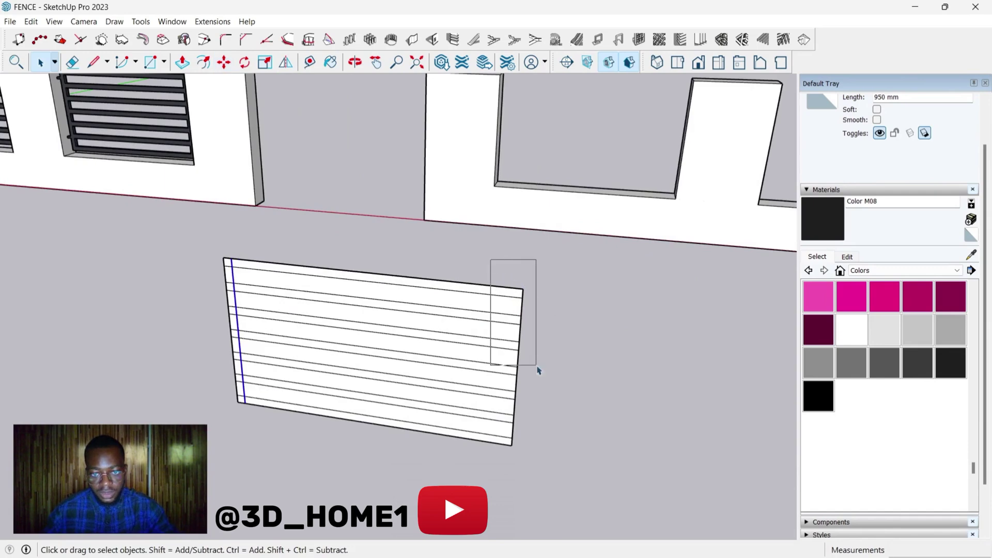
left_click_drag(537, 370, 556, 473)
key("m")
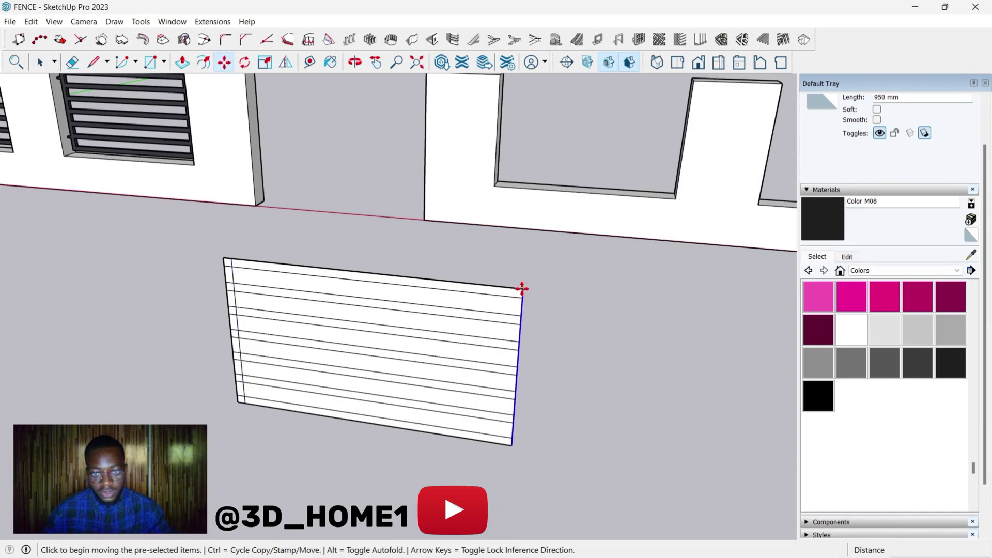
left_click(522, 288)
key("ctrl")
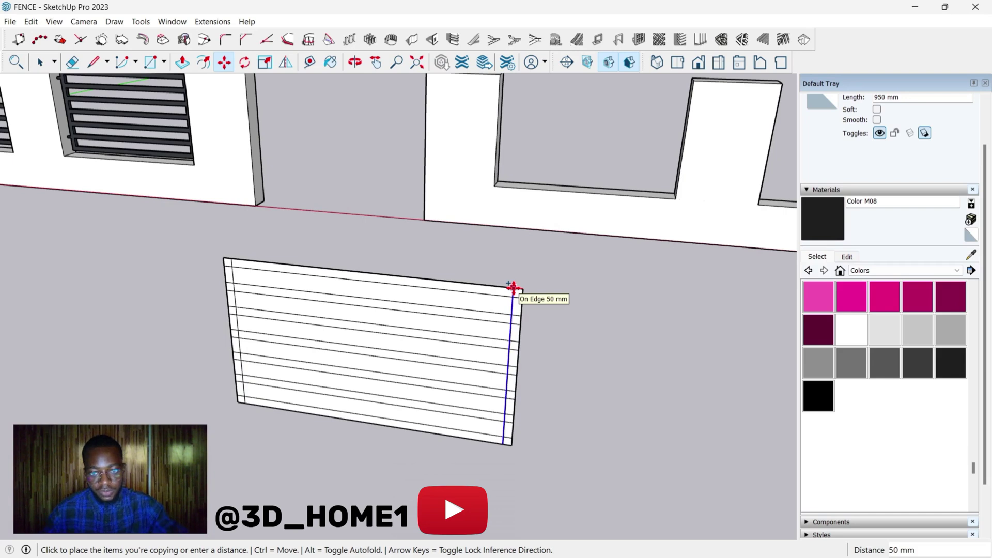
key("Return")
scroll(514, 289, "up", 3)
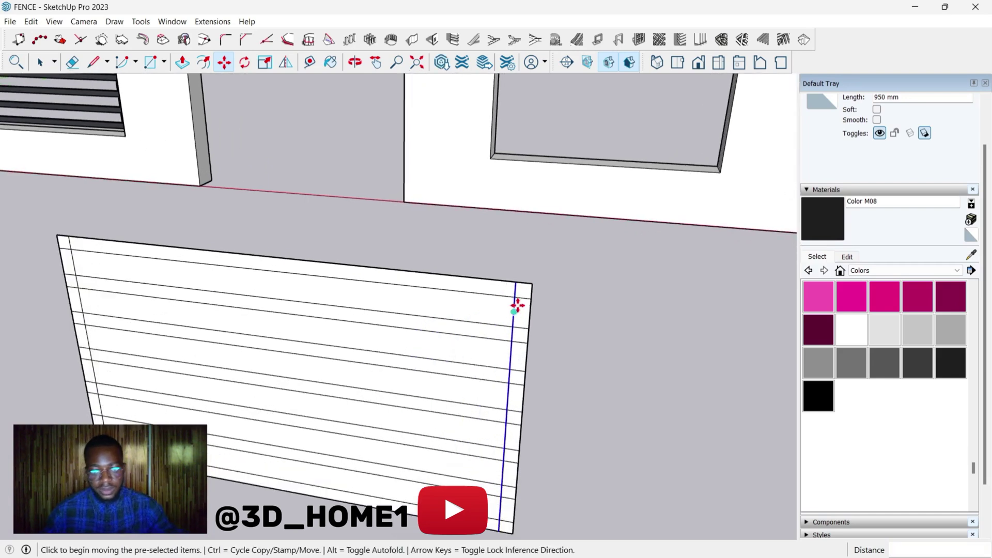
Step: Erase the horizontal rail line segments that cross the right side bar of the new panel face
key("e")
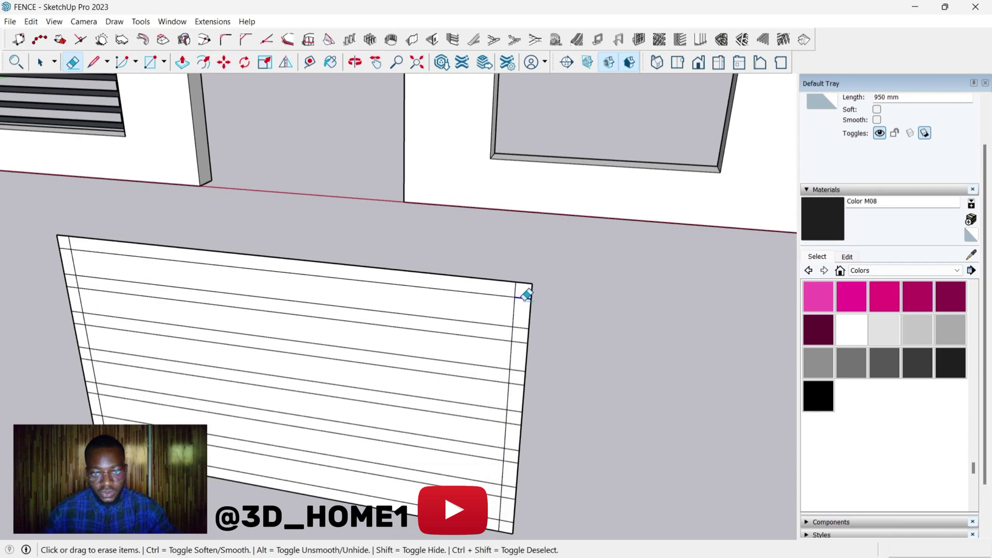
scroll(524, 312, "up", 2)
left_click_drag(523, 324, 524, 388)
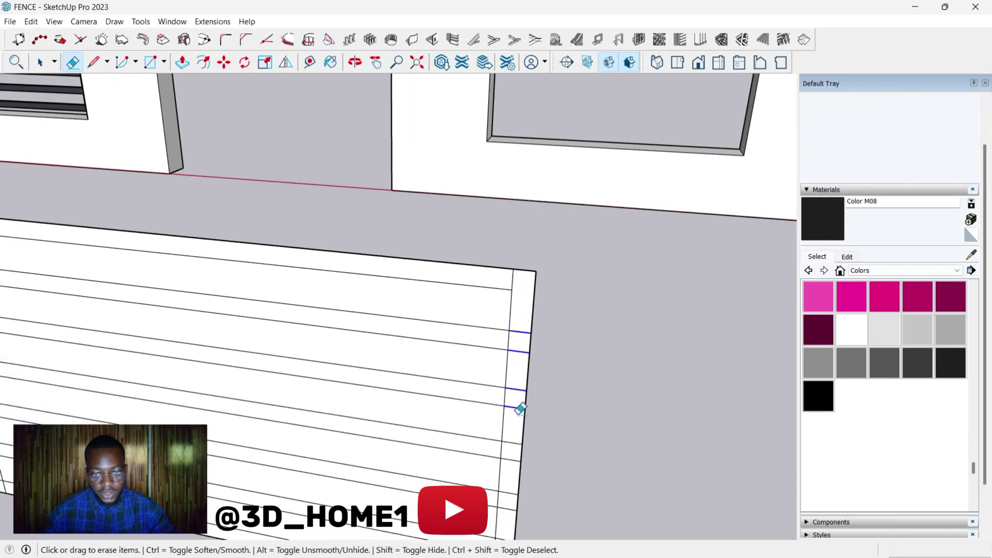
scroll(512, 468, "down", 3)
scroll(507, 403, "up", 4)
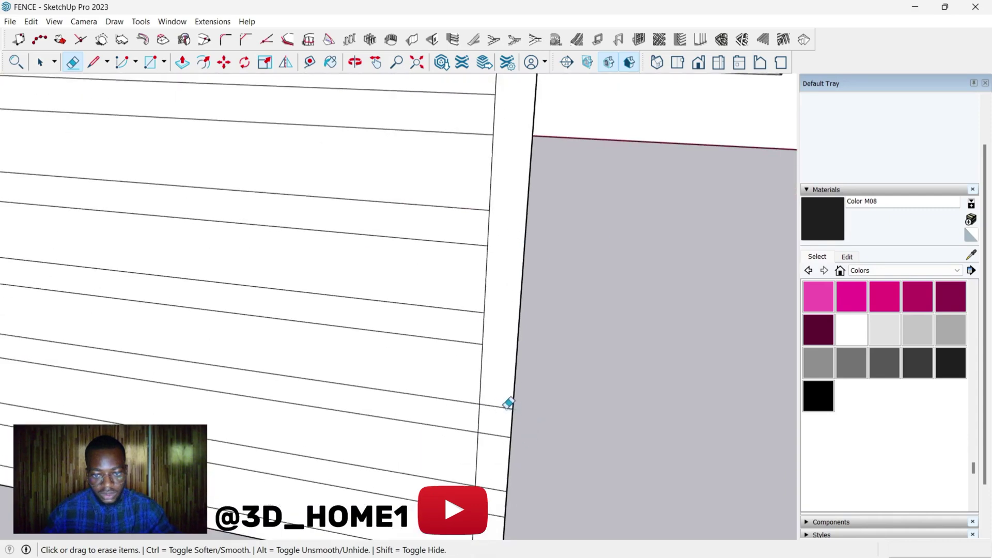
scroll(505, 453, "down", 1)
scroll(505, 453, "up", 2)
scroll(504, 457, "down", 2)
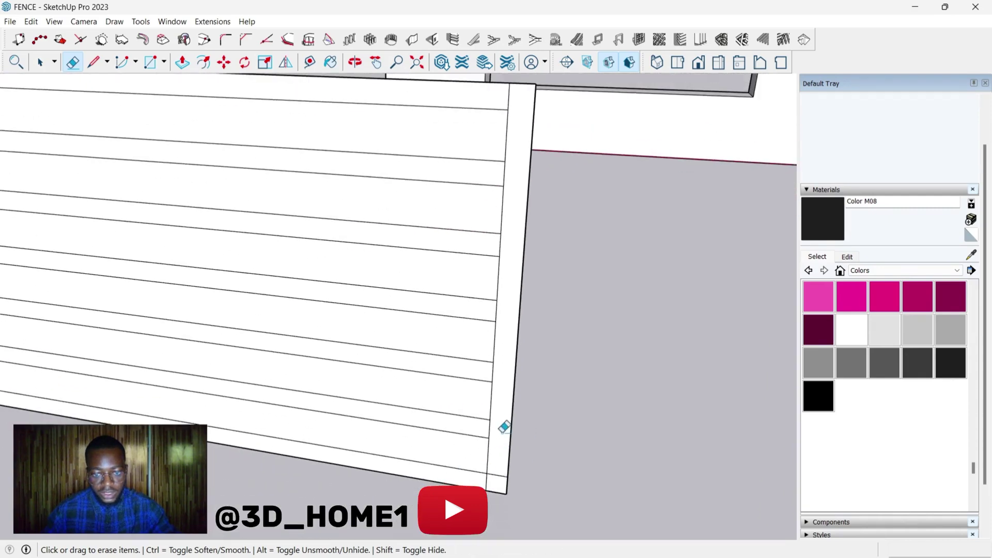
scroll(505, 426, "up", 1)
scroll(495, 433, "down", 2)
scroll(230, 226, "down", 1)
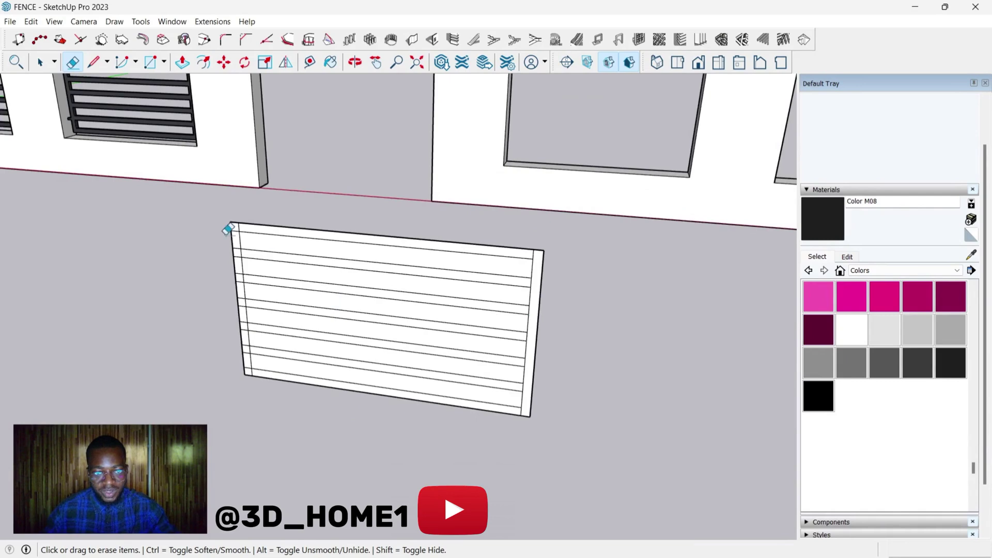
Step: Erase the rail line segments crossing the left side bar and the leftover line stubs at the panel's corners
scroll(268, 233, "up", 3)
scroll(344, 177, "down", 3)
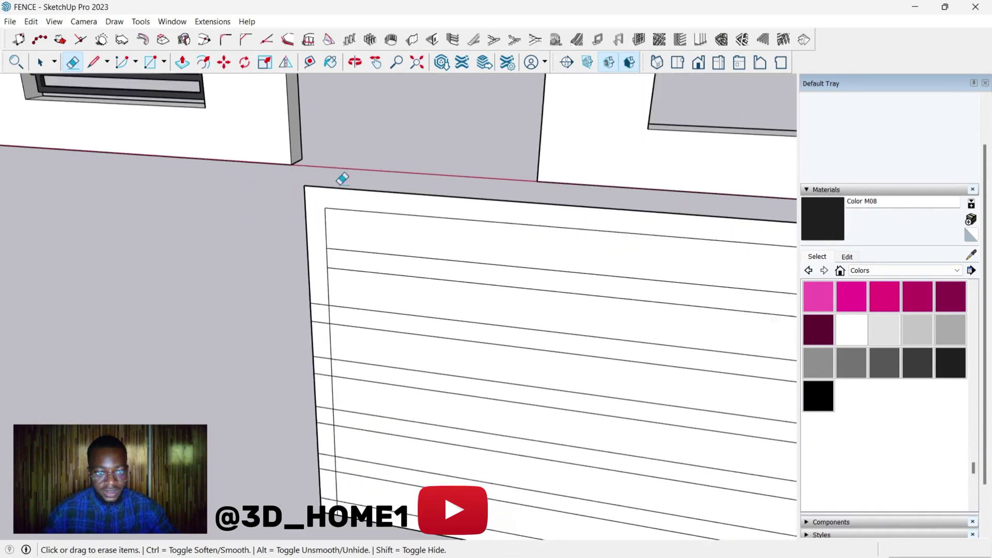
scroll(331, 243, "up", 1)
scroll(328, 248, "up", 2)
mouse_move(327, 234)
left_mouse_down()
mouse_move(342, 381)
mouse_move(334, 409)
left_mouse_up()
scroll(332, 340, "up", 2)
scroll(355, 261, "down", 3)
scroll(329, 392, "up", 2)
scroll(330, 373, "down", 3)
scroll(332, 362, "up", 2)
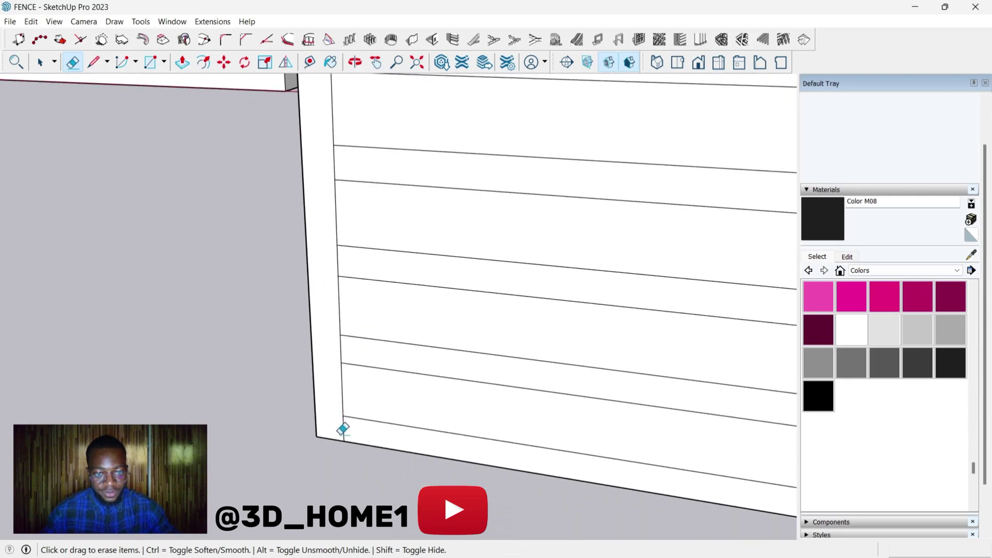
scroll(271, 379, "down", 4)
scroll(583, 259, "up", 3)
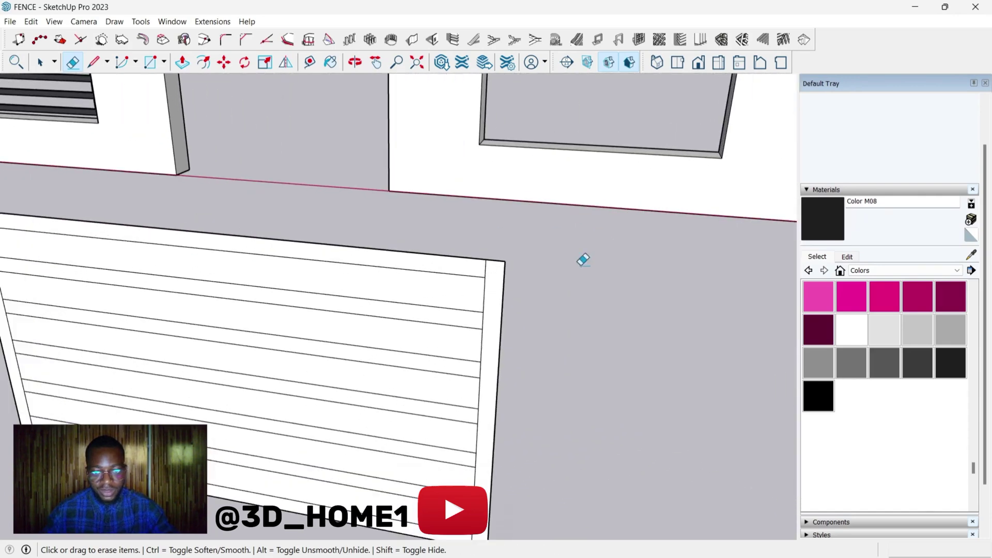
scroll(525, 237, "down", 4)
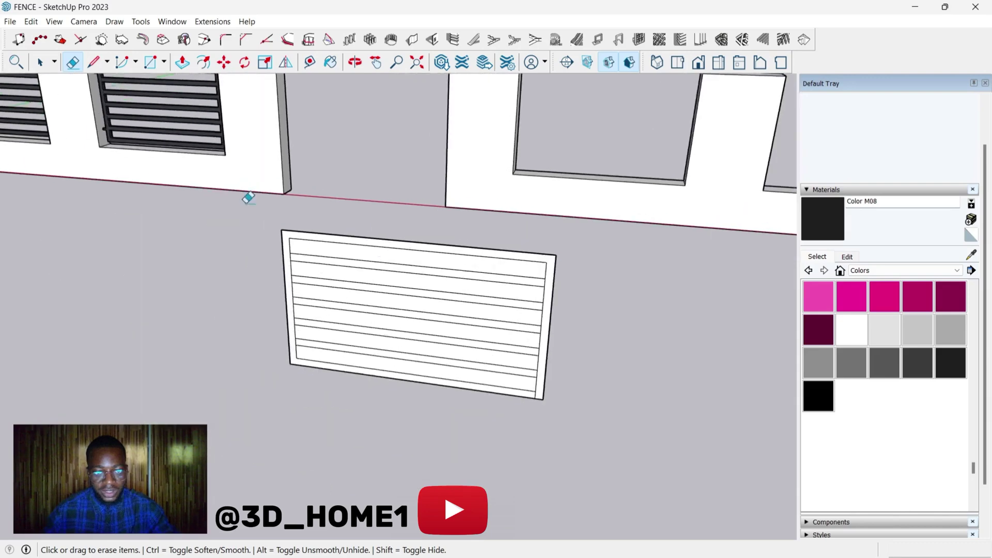
Step: Erase the vertical line segments closing the right ends of the inner rails, and the upper one on the left
scroll(326, 308, "up", 3)
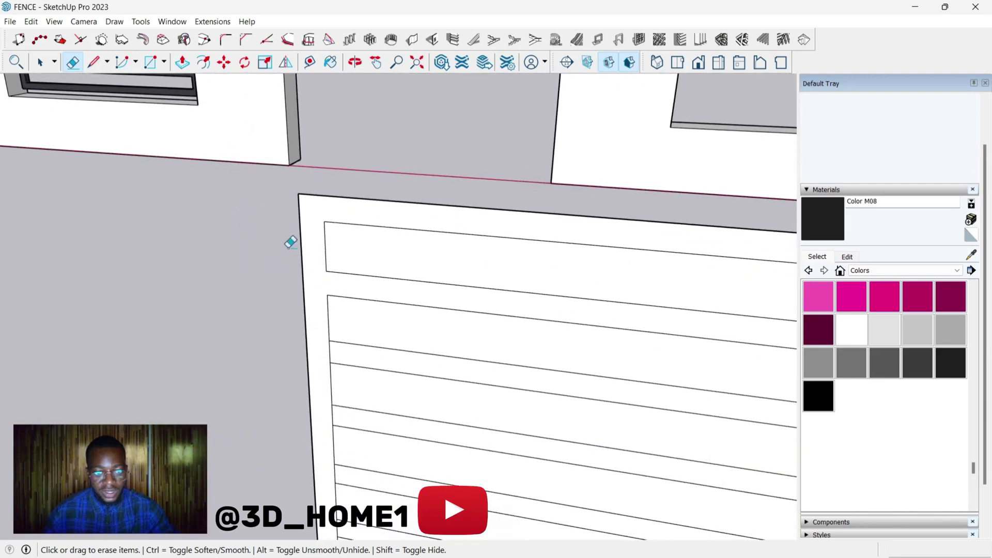
scroll(291, 243, "down", 4)
scroll(599, 287, "up", 3)
scroll(603, 331, "up", 3)
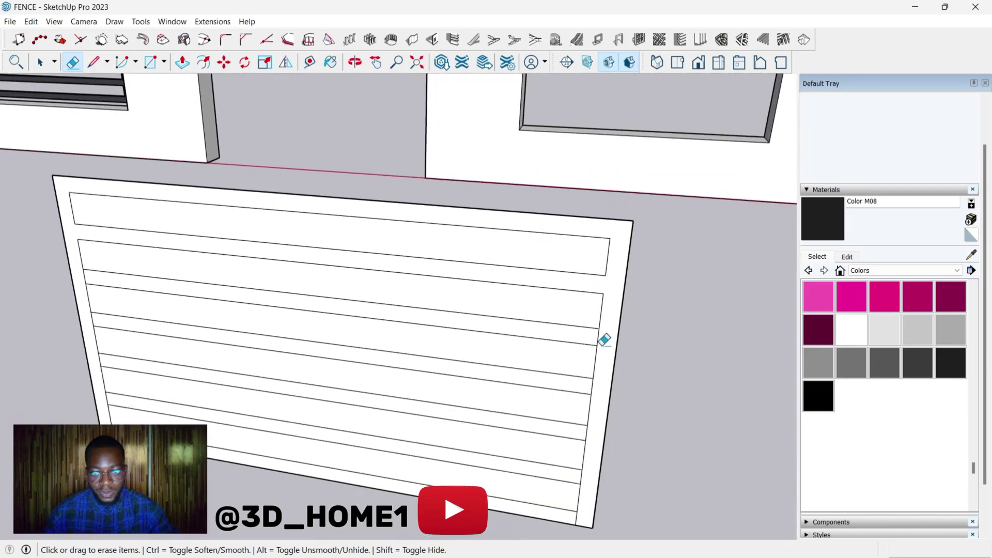
scroll(594, 362, "down", 3)
scroll(589, 364, "up", 3)
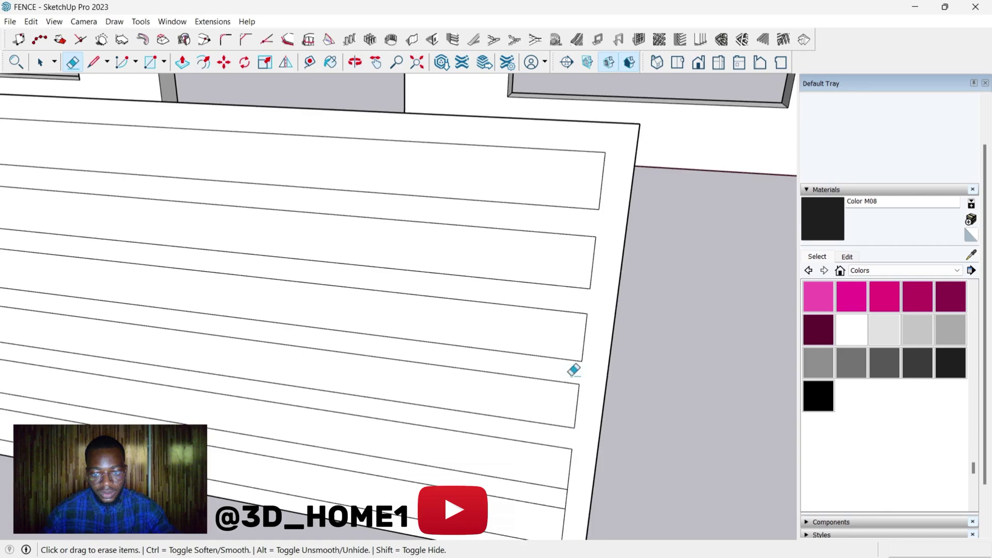
scroll(571, 377, "down", 3)
scroll(565, 452, "up", 3)
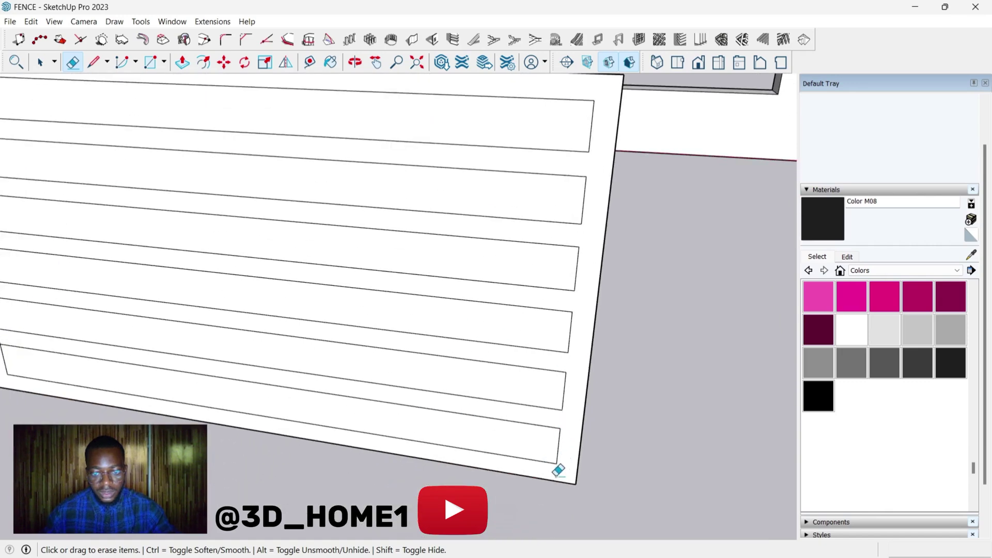
scroll(553, 455, "down", 3)
scroll(253, 262, "up", 2)
Step: Erase the remaining vertical line segments at the left ends of the rails to merge them with the side bar
scroll(215, 328, "up", 3)
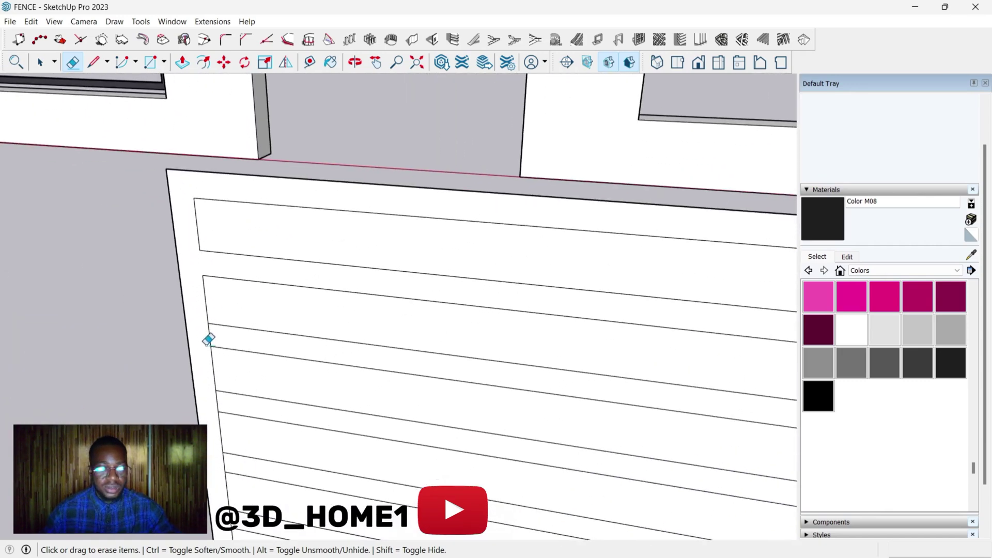
middle_click_drag(271, 286, 243, 376)
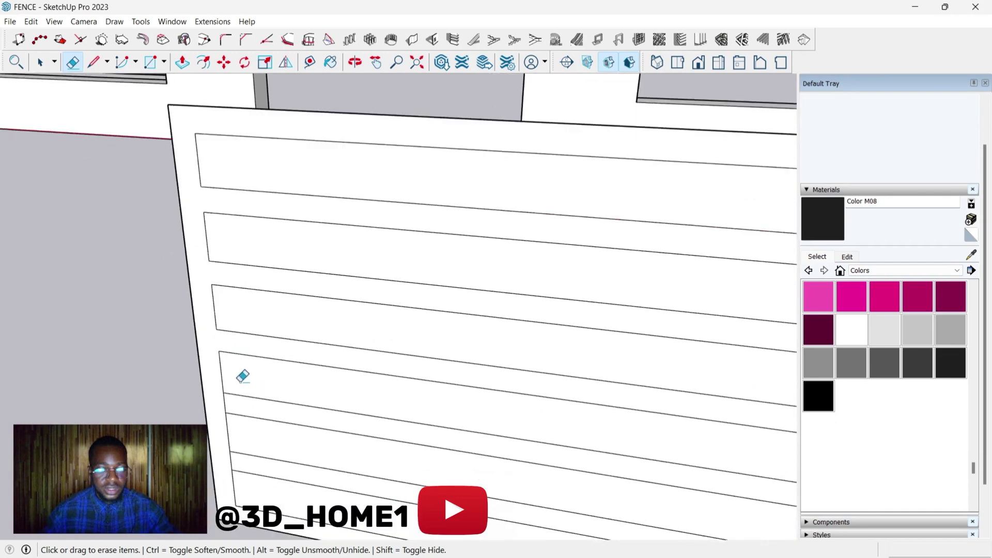
scroll(228, 398, "down", 3)
scroll(255, 394, "up", 3)
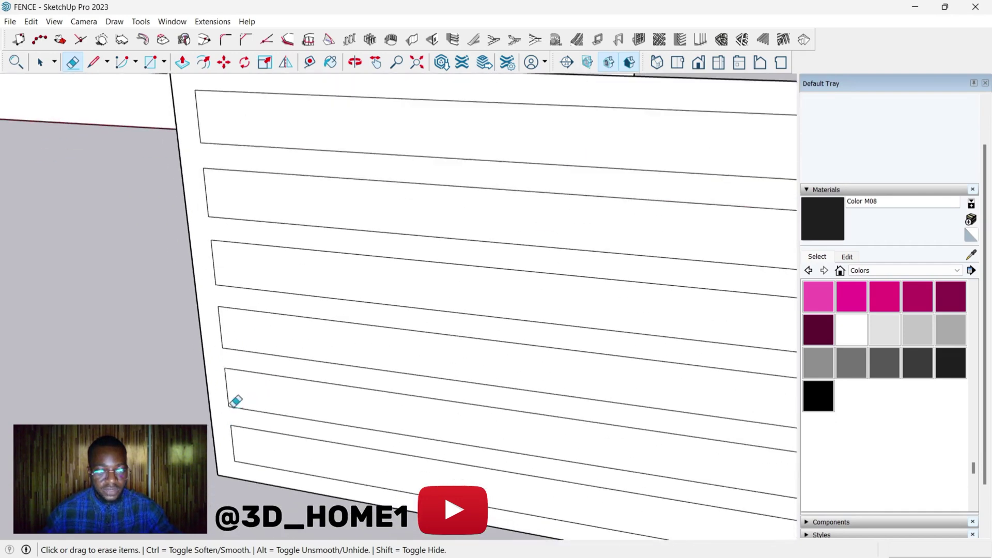
scroll(236, 402, "down", 3)
Step: Delete the six rectangular faces between the rails to open the gaps in the panel
key("space")
scroll(559, 310, "up", 2)
left_click(568, 298)
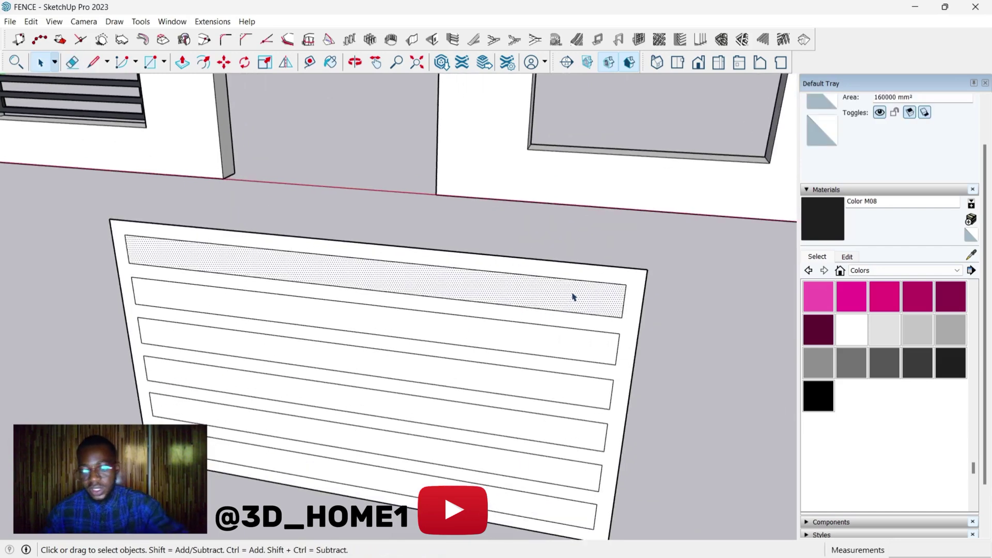
key("Delete")
left_click(575, 349)
key("Delete")
left_click(536, 388)
key("Delete")
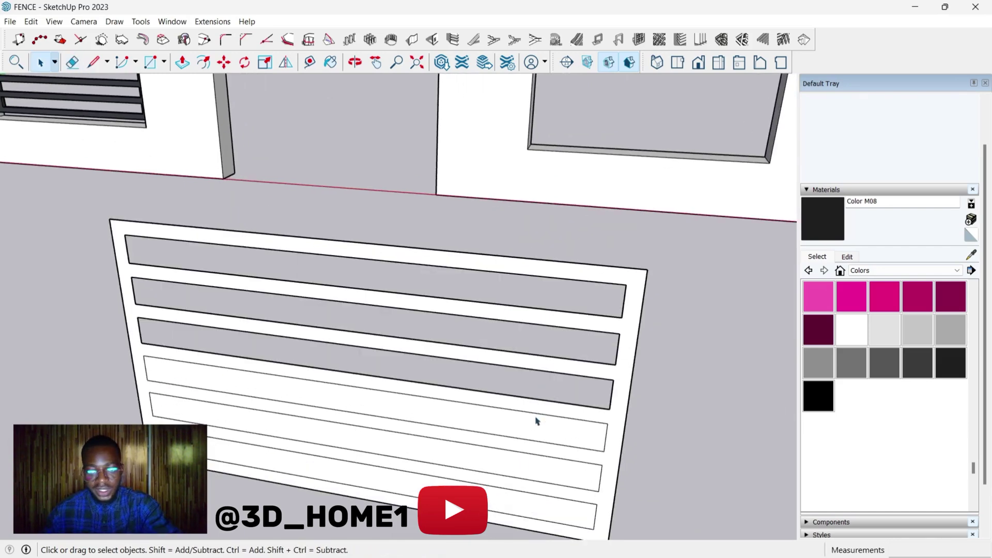
left_click(536, 436)
key("Delete")
left_click(529, 465)
key("Delete")
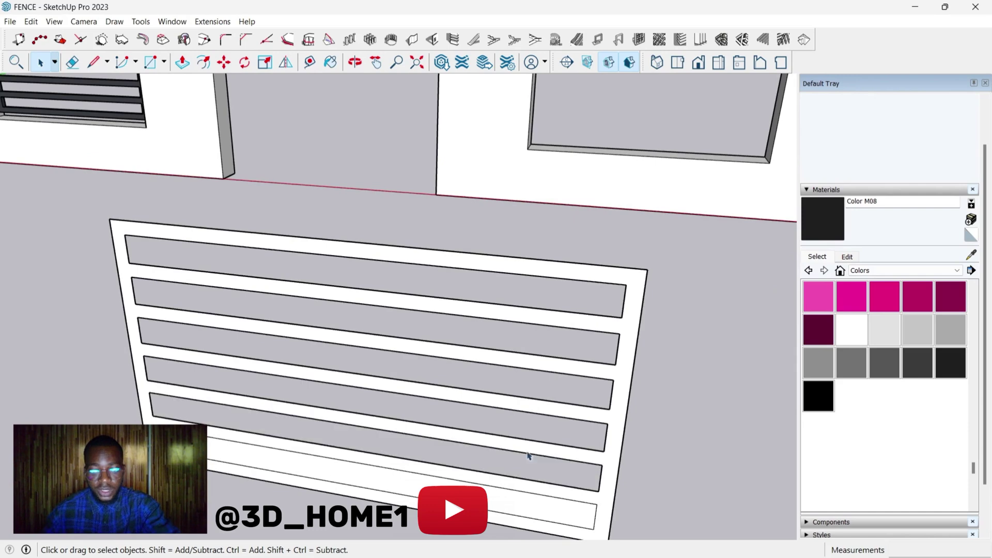
left_click(495, 501)
key("Delete")
scroll(404, 337, "down", 4)
scroll(484, 354, "up", 2)
scroll(404, 307, "down", 3)
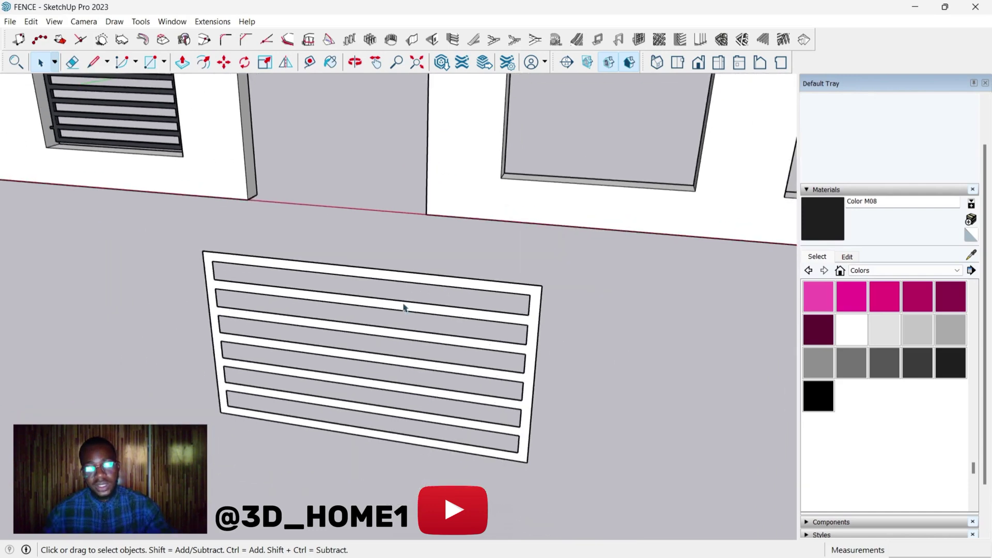
Step: Measure the depth of the existing fence's railing panel with the Line tool
scroll(500, 309, "up", 6)
scroll(500, 309, "down", 4)
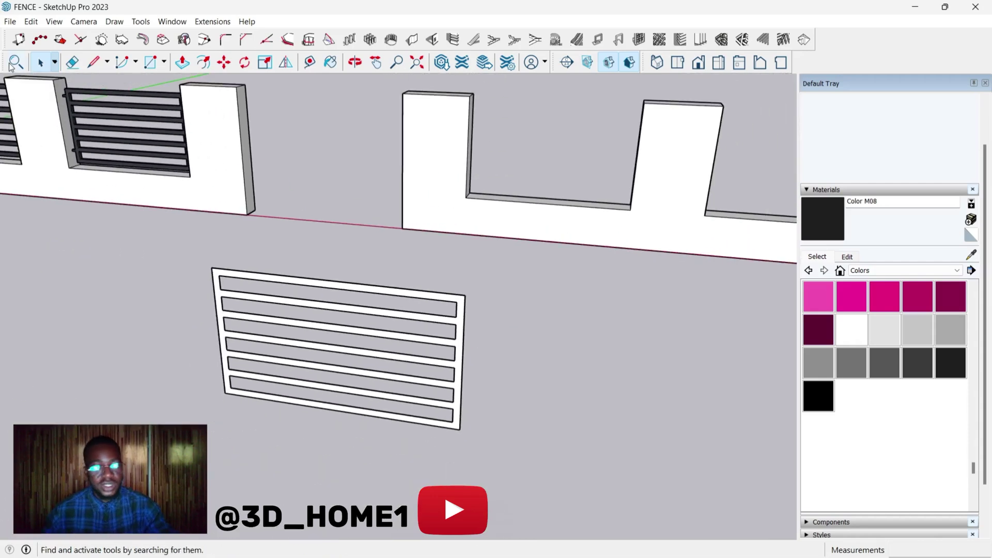
scroll(79, 84, "up", 3)
scroll(79, 85, "up", 5)
key("l")
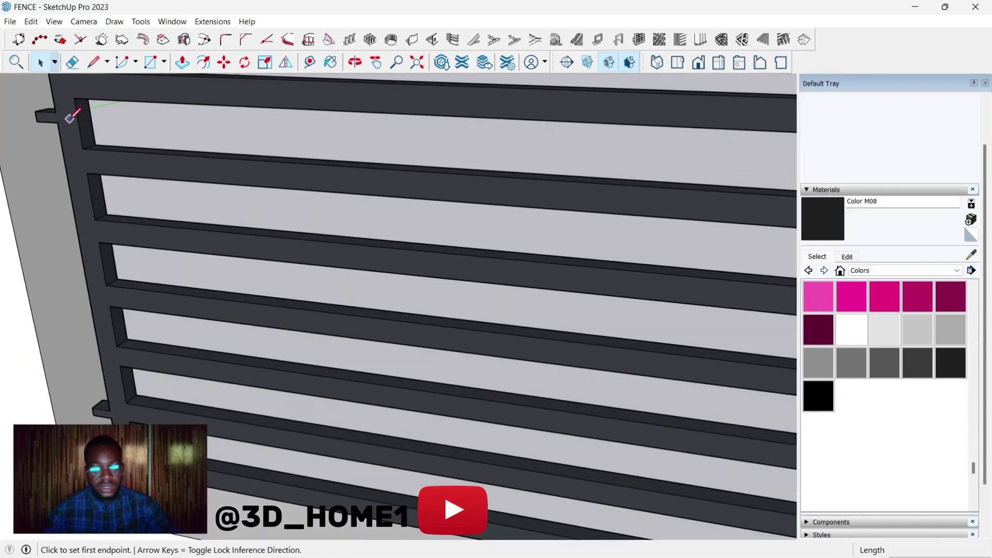
left_click(79, 124)
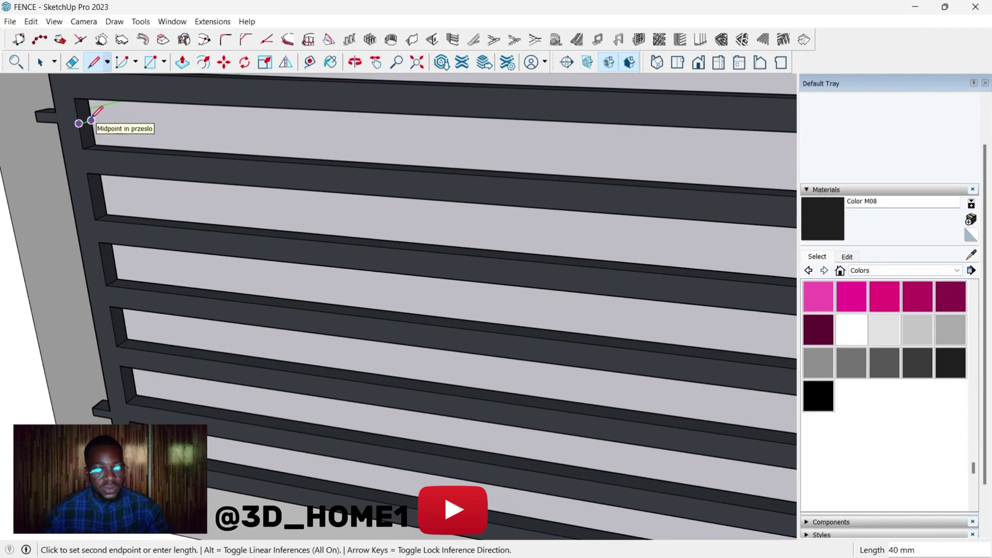
key("Escape")
scroll(93, 120, "down", 9)
key("space")
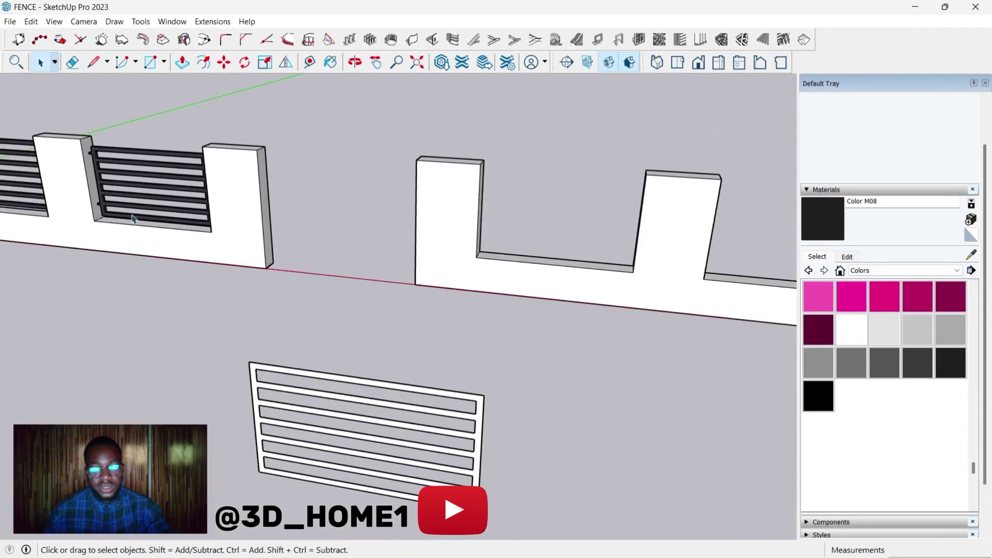
Step: Extrude the slatted panel face 40 mm with Push/Pull
scroll(302, 393, "up", 2)
scroll(308, 333, "up", 6)
key("p")
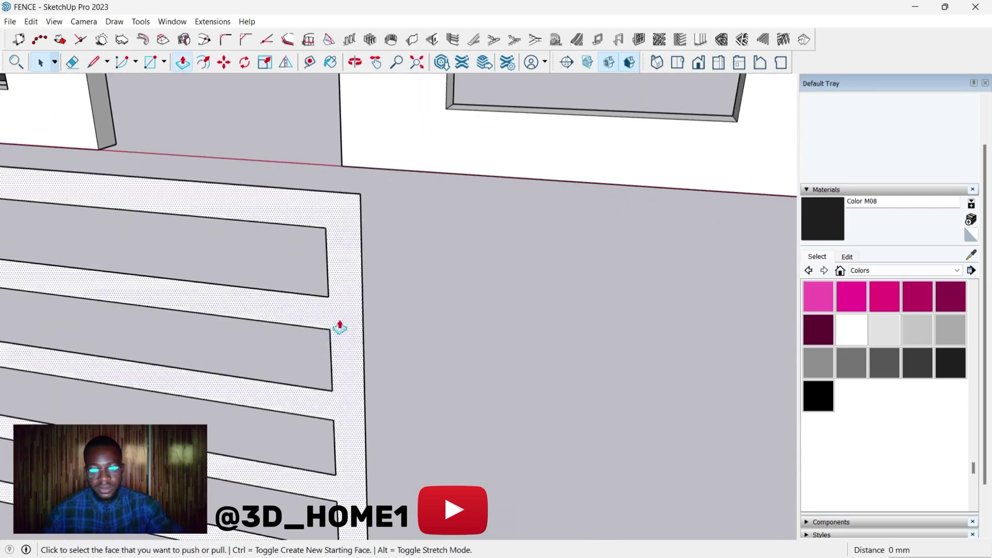
left_click(341, 325)
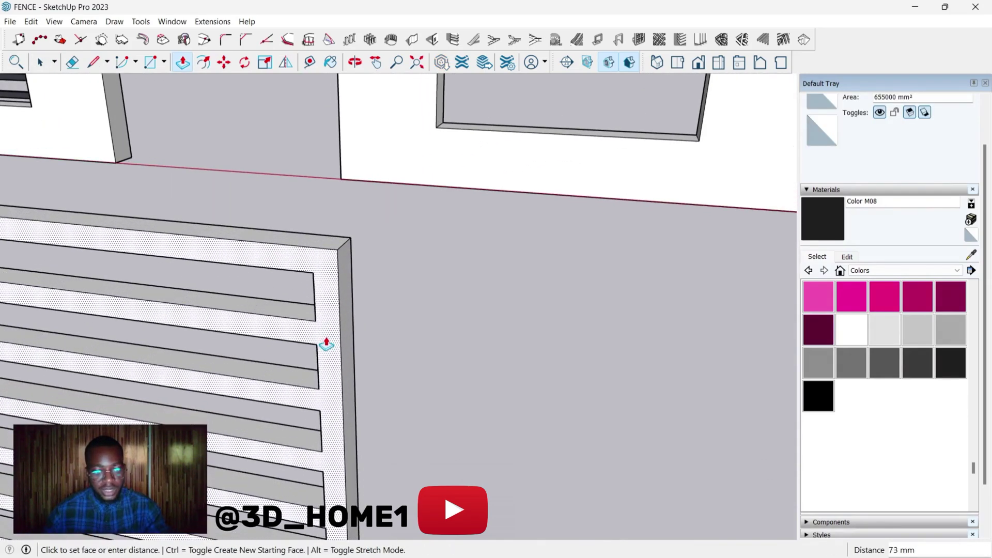
type("40")
key("Return")
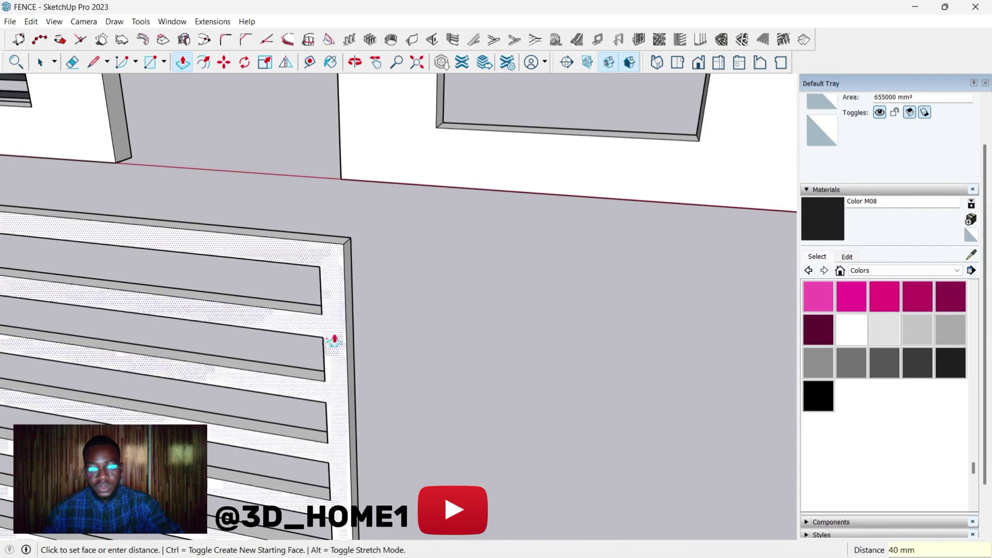
scroll(550, 318, "down", 4)
key("space")
scroll(444, 357, "up", 2)
scroll(448, 355, "up", 2)
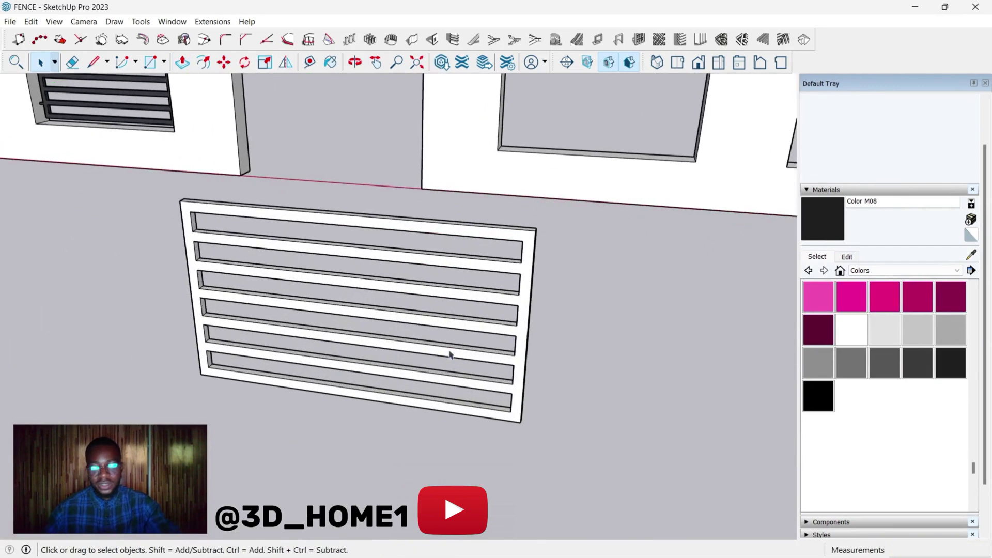
Step: Check the mounting tabs on the existing railing and draw a line across the new panel's right side face near its upper end
scroll(514, 326, "down", 4)
scroll(128, 119, "up", 5)
scroll(168, 136, "up", 1)
scroll(176, 125, "down", 3)
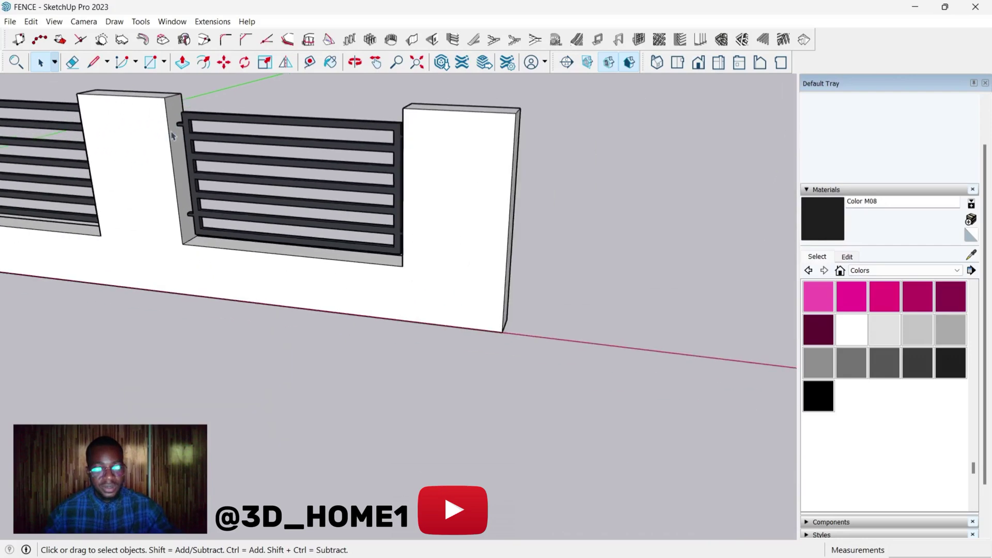
scroll(181, 207, "up", 4)
scroll(169, 200, "down", 6)
scroll(568, 411, "up", 5)
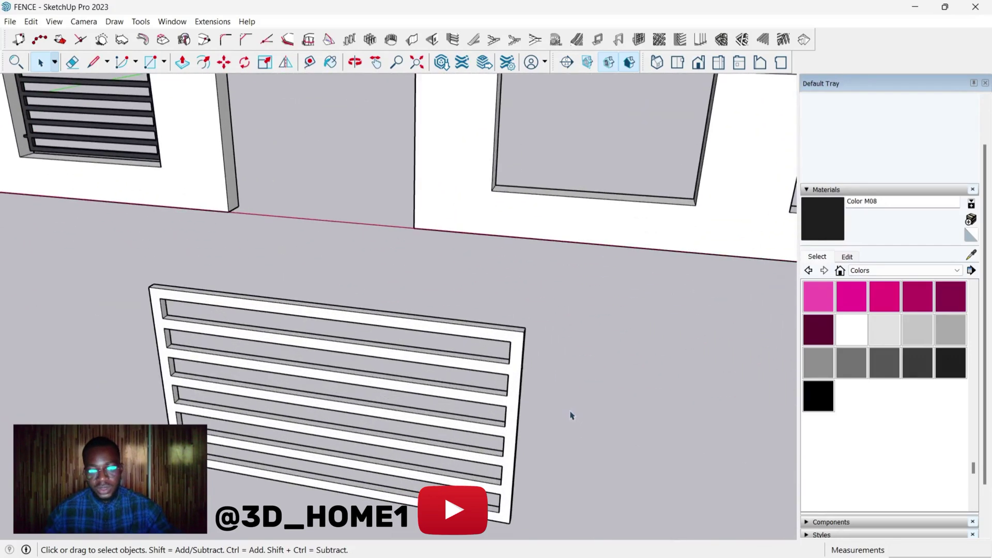
middle_click_drag(563, 407, 375, 270)
scroll(379, 266, "down", 3)
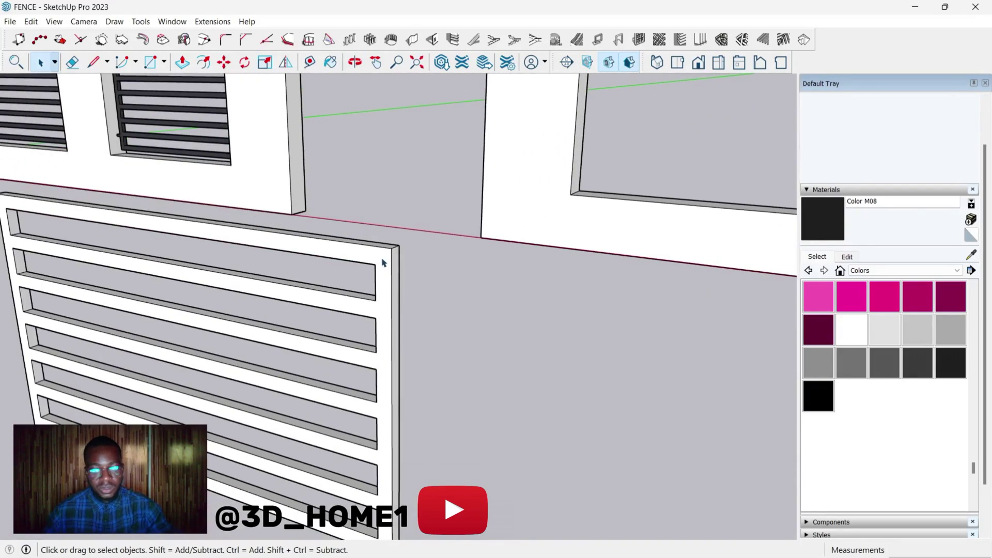
scroll(399, 305, "up", 4)
key("l")
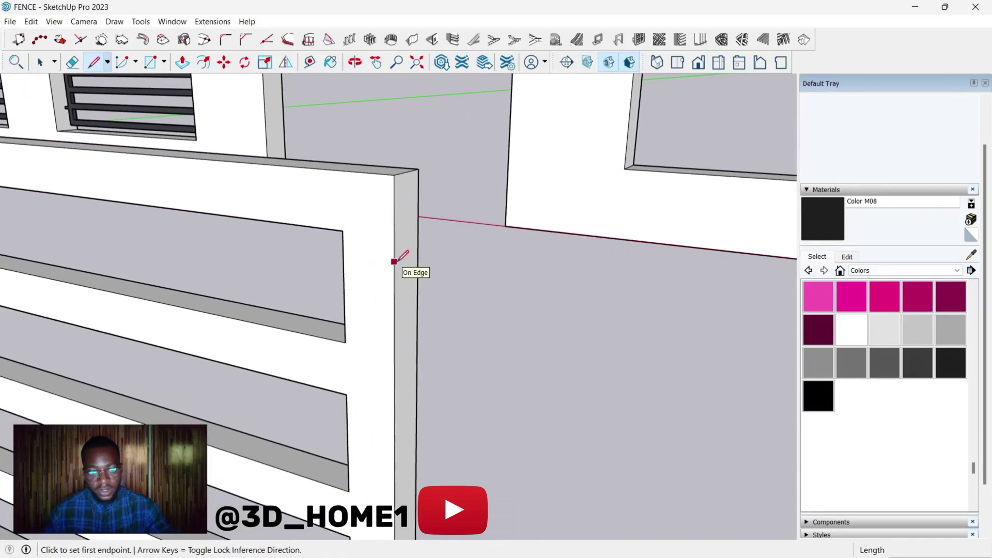
left_click(395, 261)
key("space")
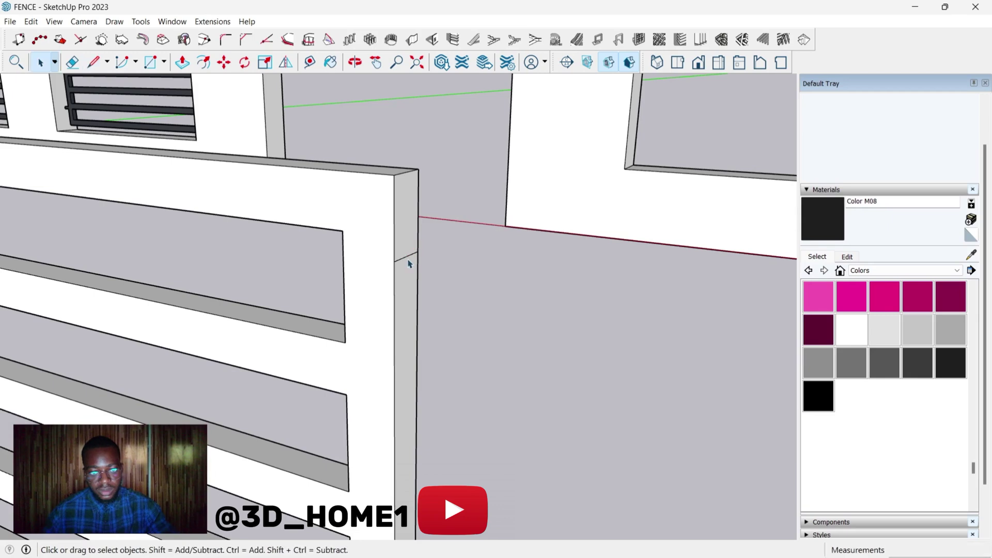
Step: Copy the line 50 mm down the panel's side face and select the rectangular face between the two lines
left_click(407, 258)
key("m")
key("ctrl")
left_click(405, 256)
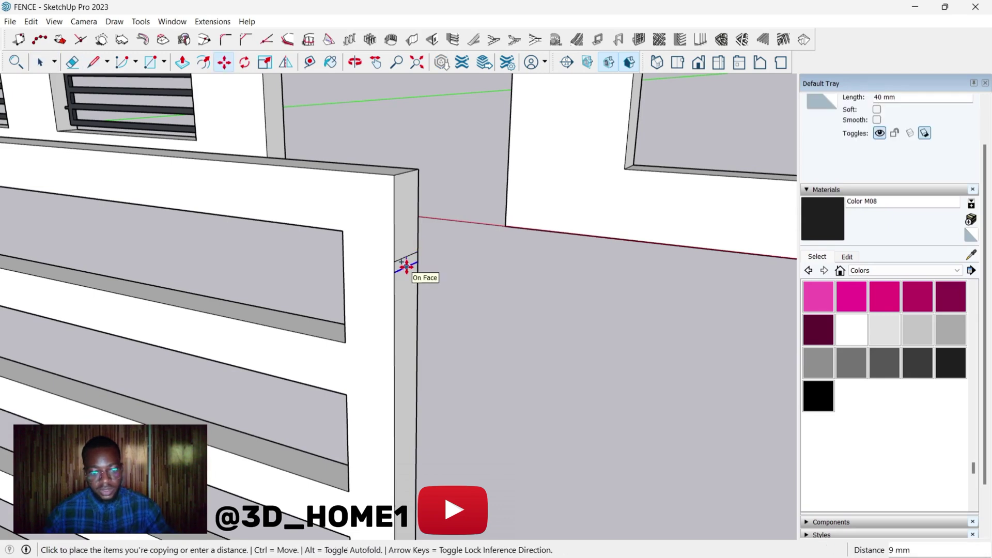
type("50")
key("Return")
key("space")
left_click(407, 283)
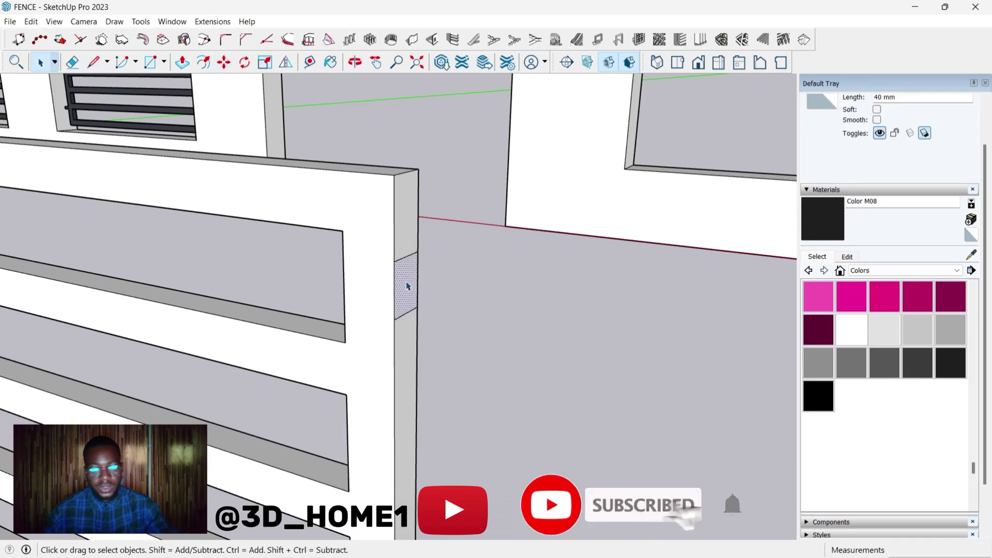
Step: Erase the lower of the two lines across the panel's right side face, keeping the upper one
middle_click_drag(407, 285, 409, 303)
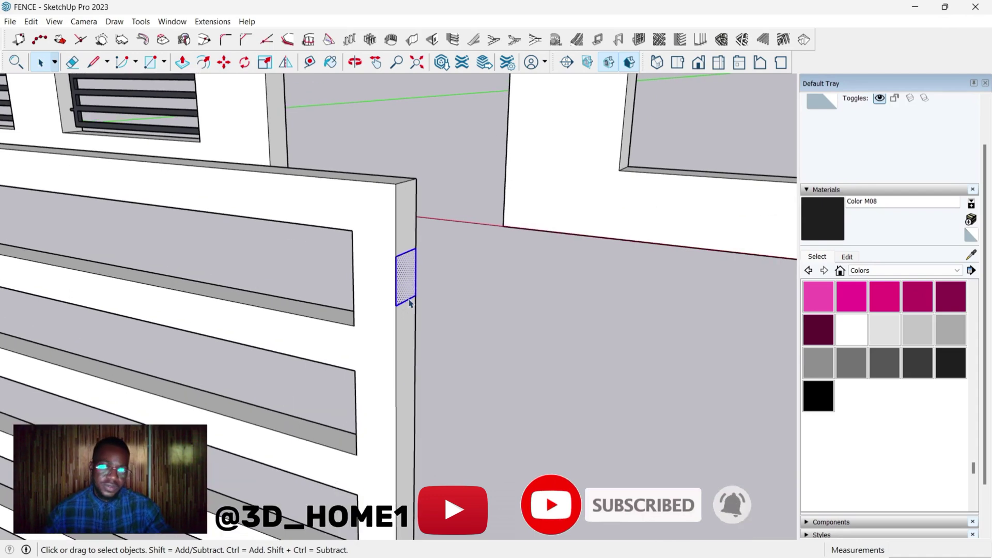
key("m")
left_click(408, 298)
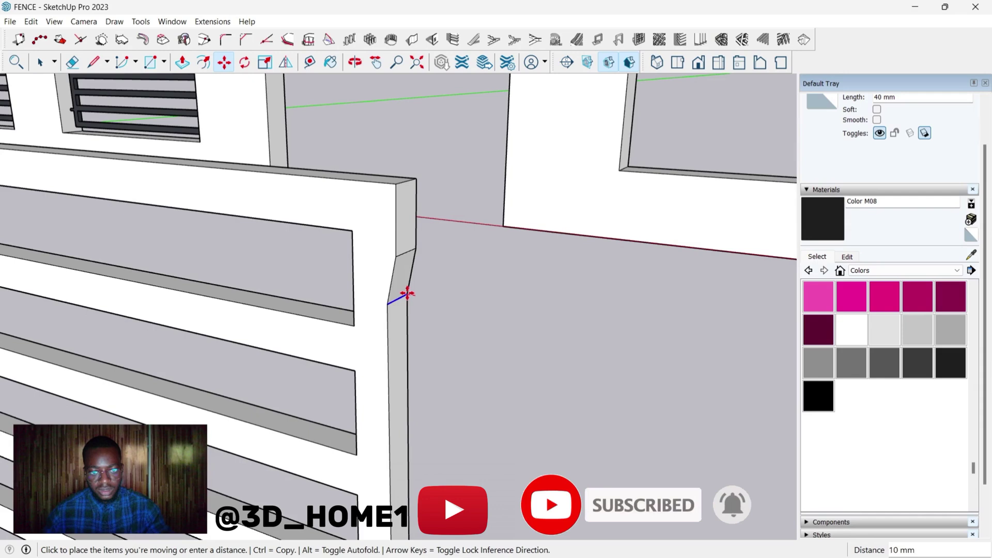
key("Escape")
key("e")
left_click(407, 251)
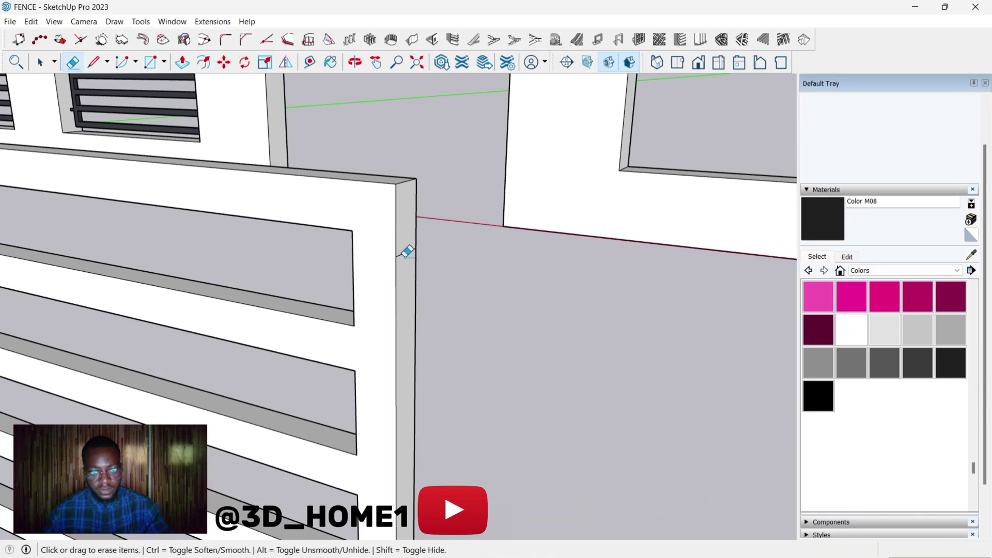
Step: Copy the remaining line 40 mm down the panel's right side face
key("space")
left_click(407, 253)
key("m")
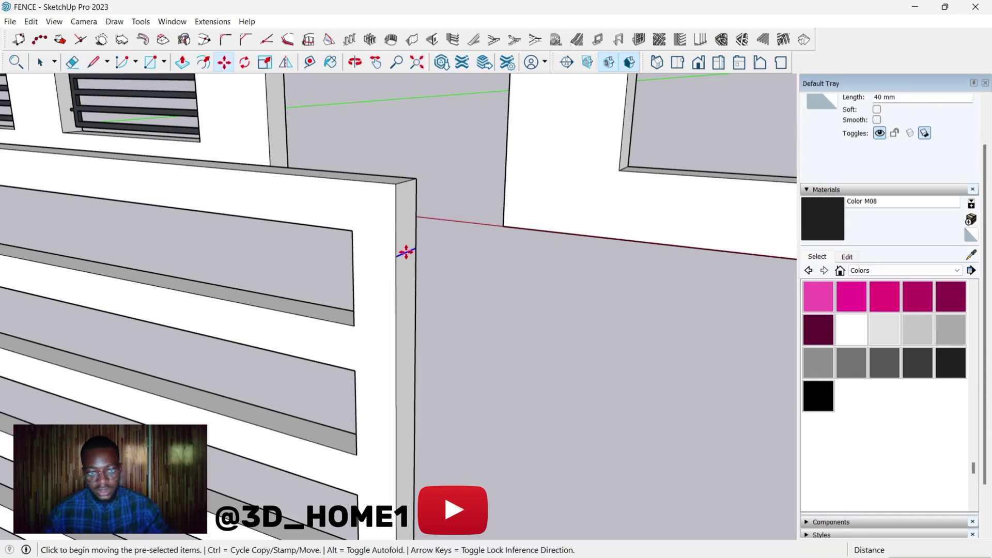
left_click(406, 252)
key("ctrl")
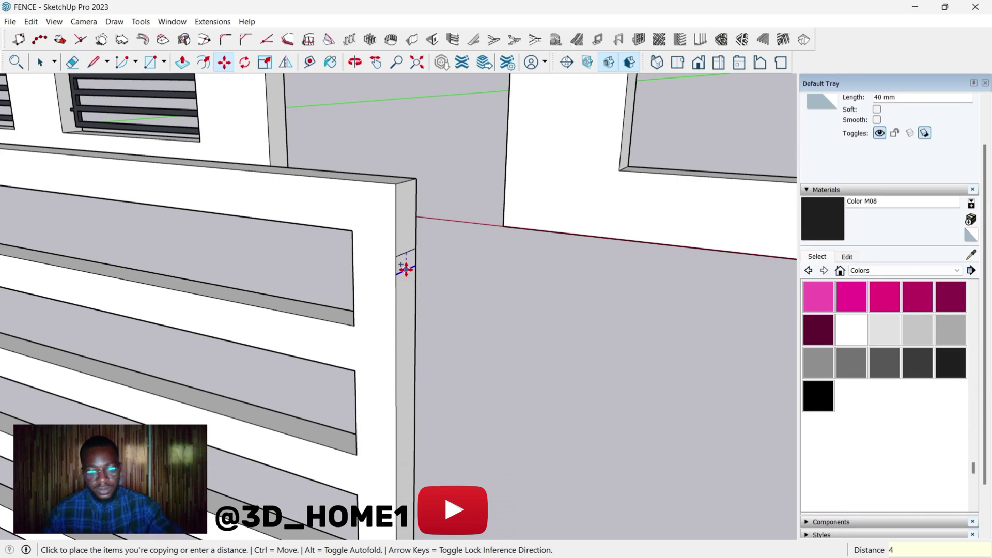
key("Return")
key("space")
Step: Copy the square face between the two lines about 756 mm straight down, near the lower end of the right side face
left_click(408, 275)
scroll(410, 248, "down", 3)
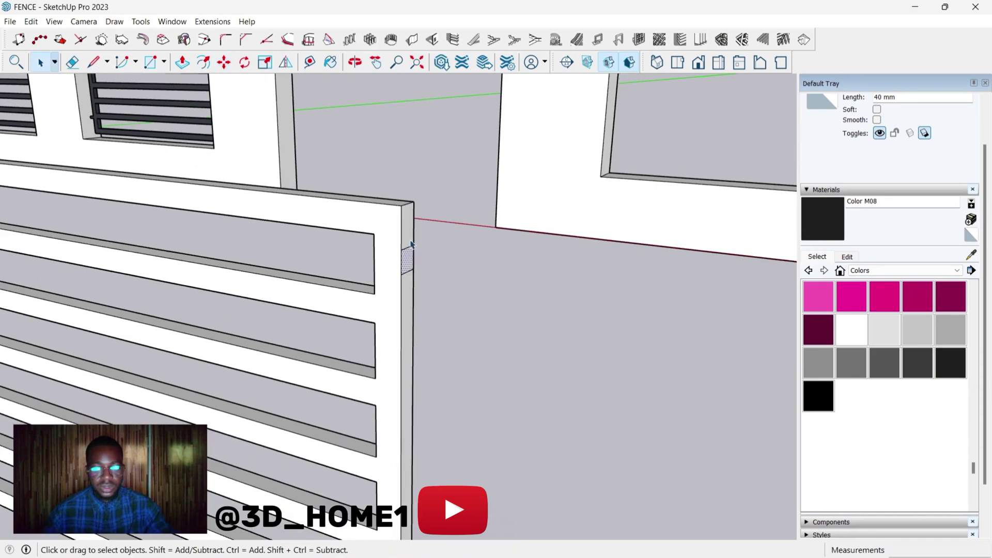
scroll(409, 254, "up", 1)
scroll(408, 258, "up", 2)
key("m")
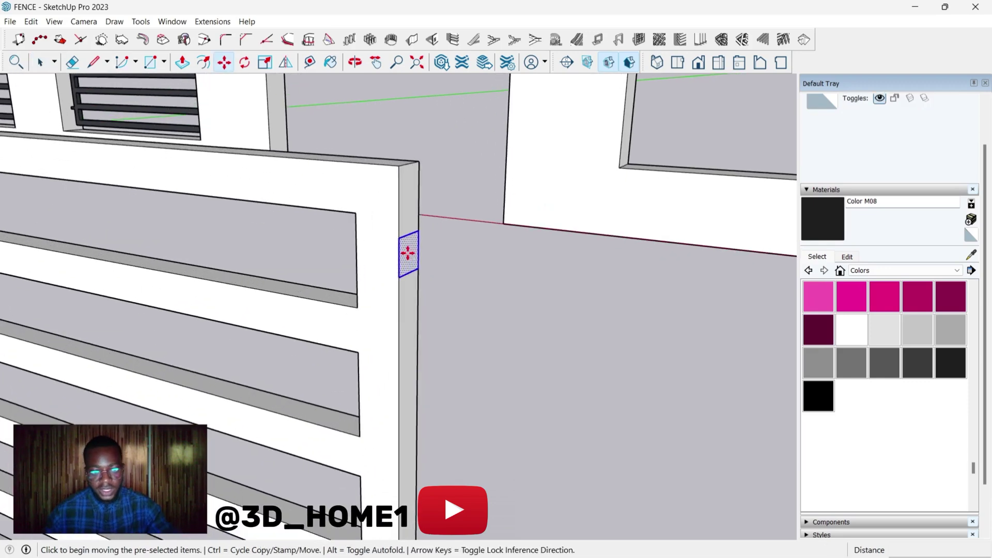
left_click(408, 253)
key("ctrl")
scroll(407, 227, "down", 3)
scroll(391, 469, "up", 3)
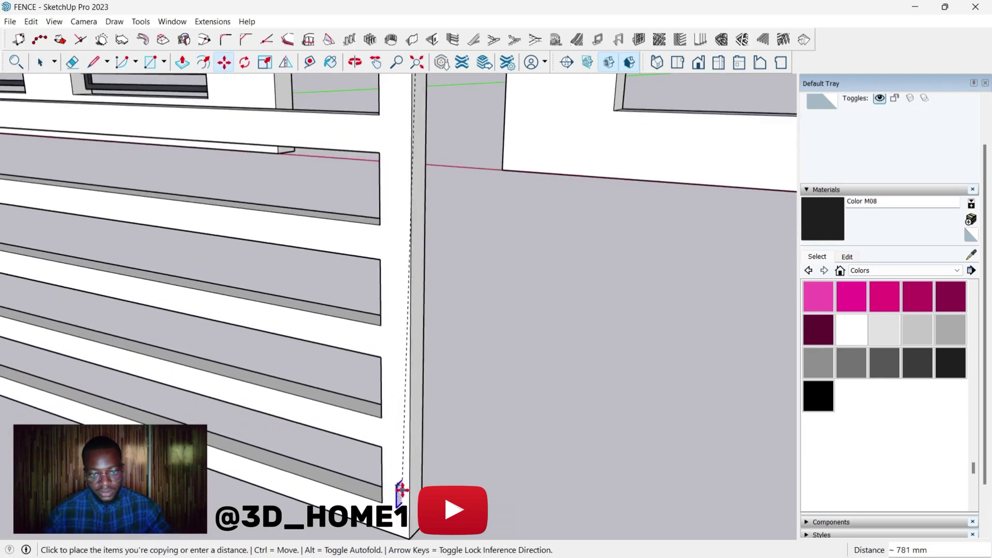
left_click(410, 474)
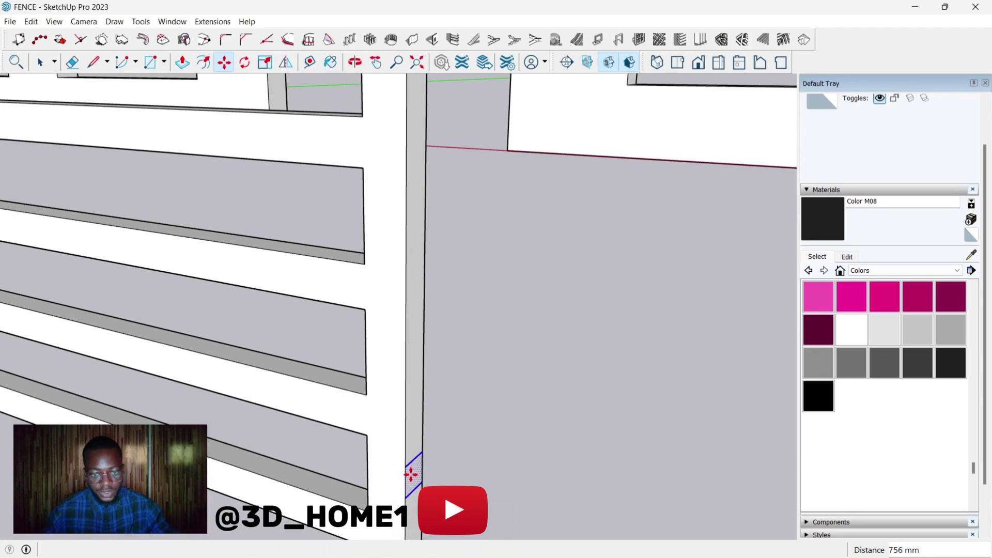
key("space")
Step: Extrude the lower and upper square faces on the panel's right side outward 50 mm to form mounting tabs
key("p")
left_click(415, 480)
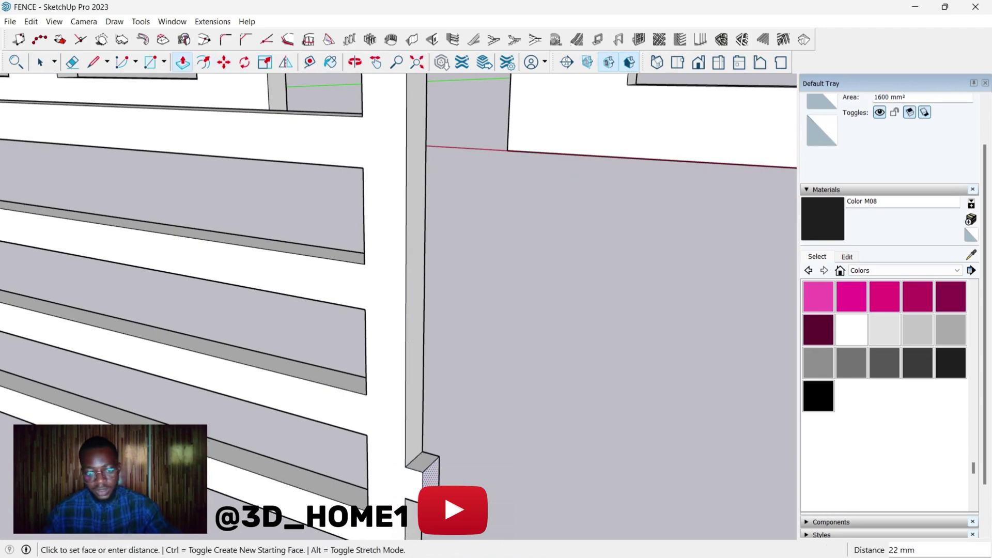
scroll(419, 362, "down", 5)
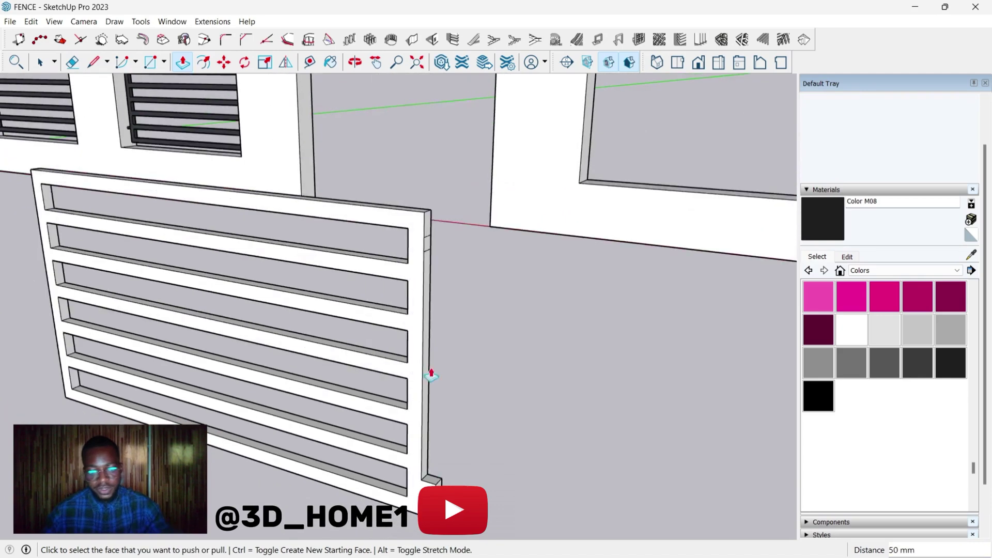
scroll(429, 248, "up", 4)
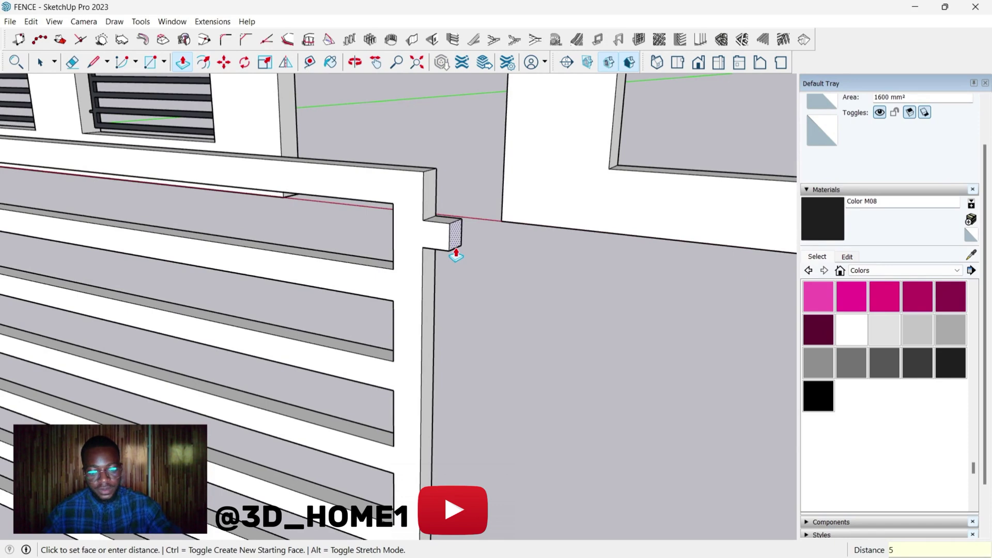
left_click(457, 251)
scroll(465, 274, "down", 6)
key("space")
Step: Draw a line across the panel's left side face near its upper end
middle_click_drag(472, 285, 439, 337)
left_click(421, 331)
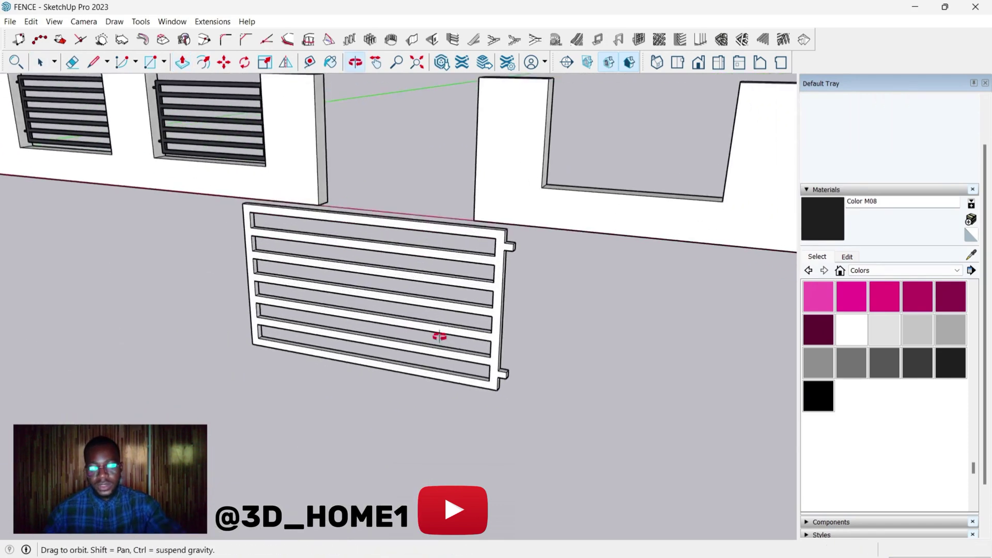
scroll(424, 321, "up", 4)
mouse_move(372, 310)
middle_mouse_down()
mouse_move(444, 280)
mouse_move(467, 286)
middle_mouse_up()
scroll(467, 287, "down", 5)
mouse_move(321, 310)
middle_mouse_down()
mouse_move(354, 319)
mouse_move(301, 317)
middle_mouse_up()
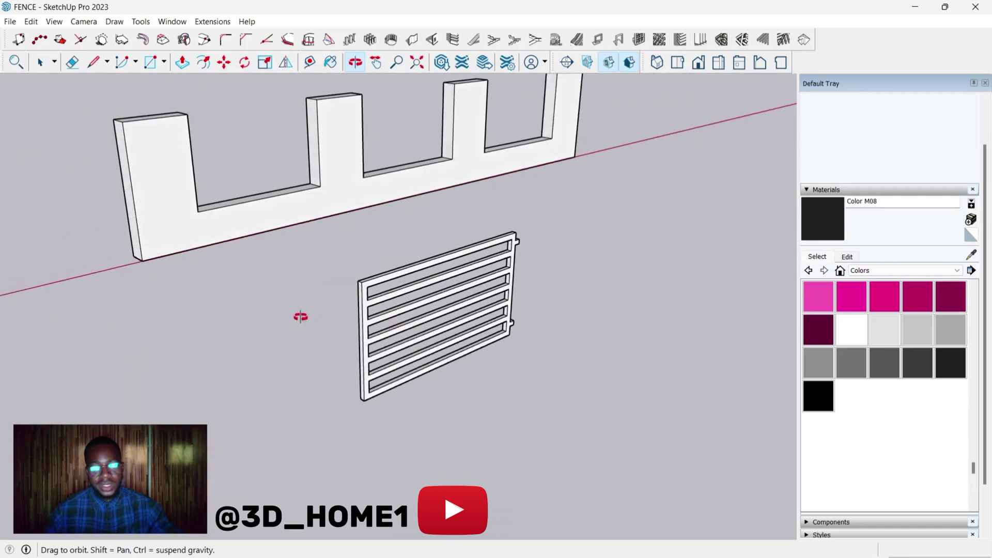
scroll(330, 314, "up", 3)
middle_click_drag(361, 320, 387, 329)
scroll(389, 258, "up", 8)
key("space")
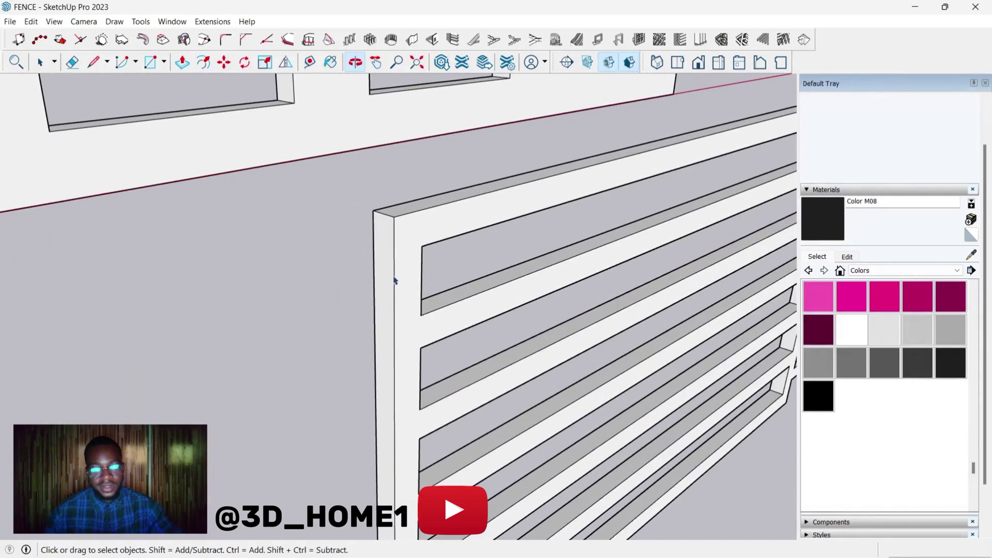
scroll(394, 282, "up", 2)
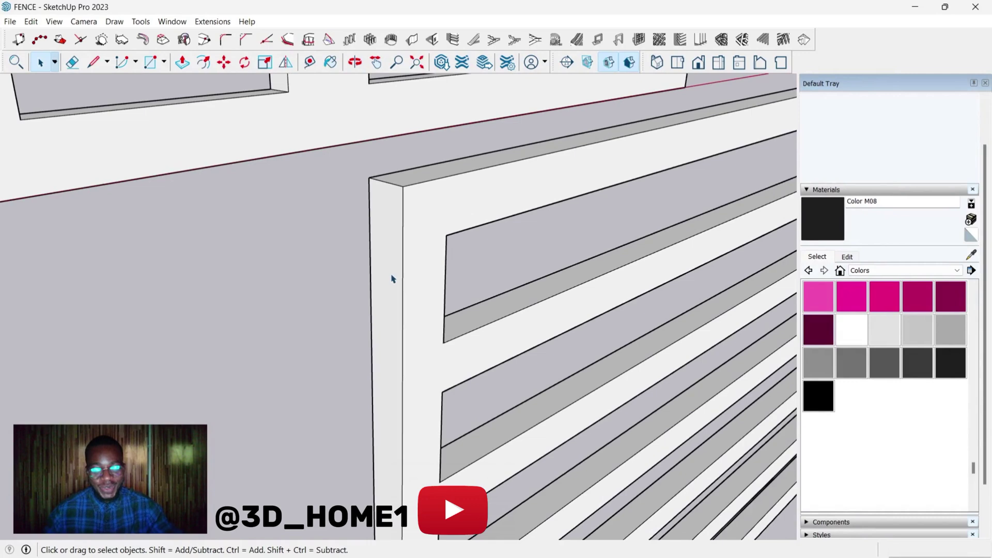
scroll(393, 269, "up", 2)
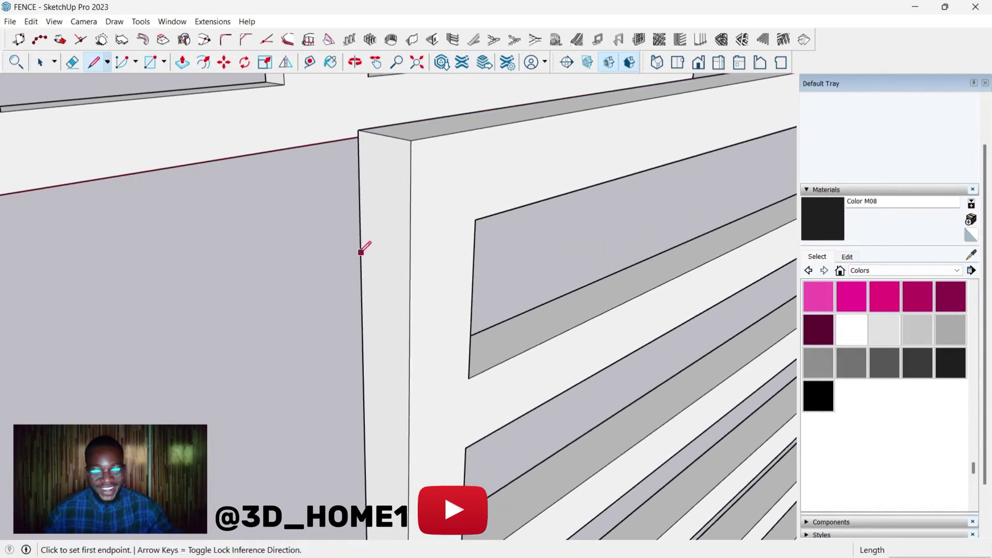
left_click(361, 253)
left_click(410, 270)
key("space")
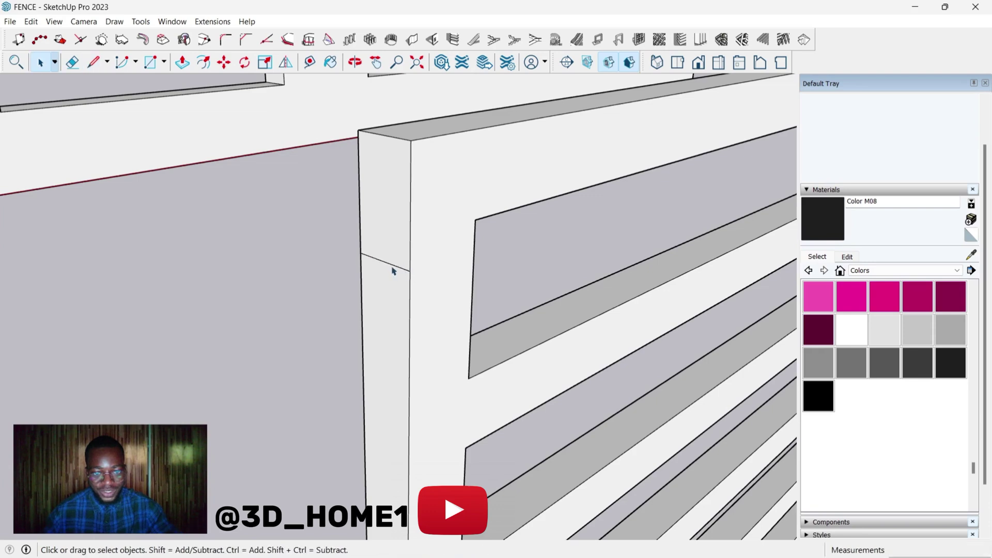
Step: Copy the new line 40 mm down the panel's left side face
left_click(393, 267)
key("m")
left_click(392, 265)
key("ctrl")
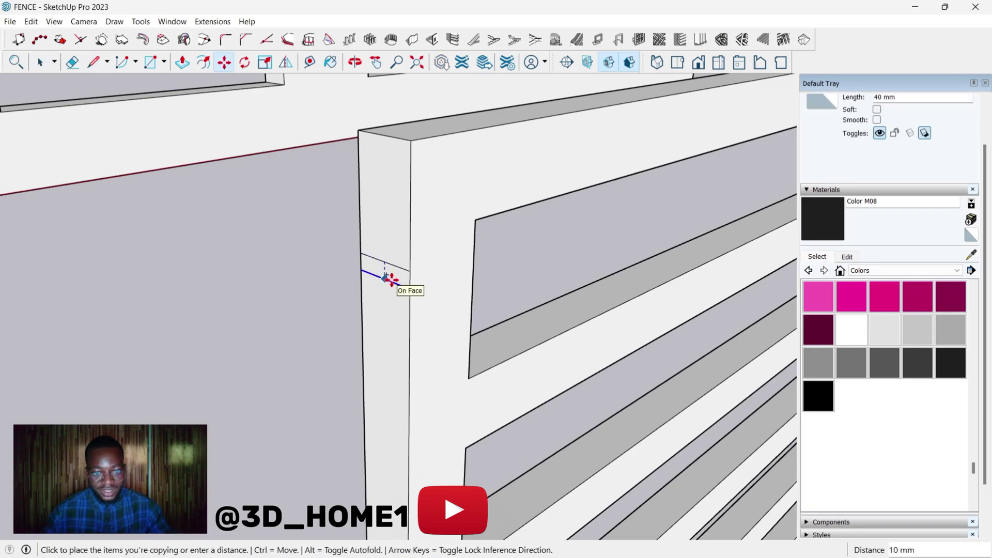
key("Return")
key("space")
left_click(392, 280)
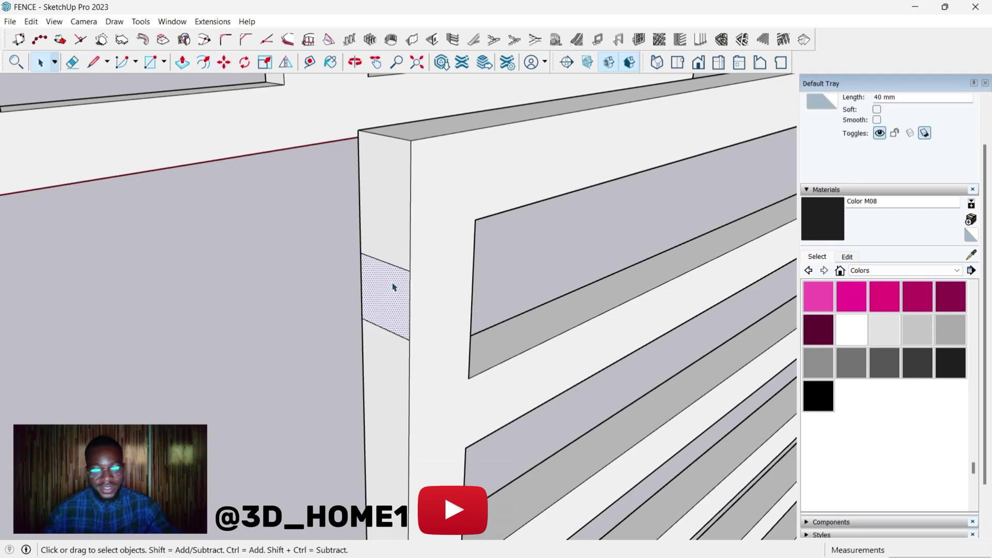
key("p")
left_click(392, 283)
left_click(381, 296)
key("space")
Step: Copy the square face between the lines about 747 mm straight down, near the lower end of the left side face
left_click(381, 282)
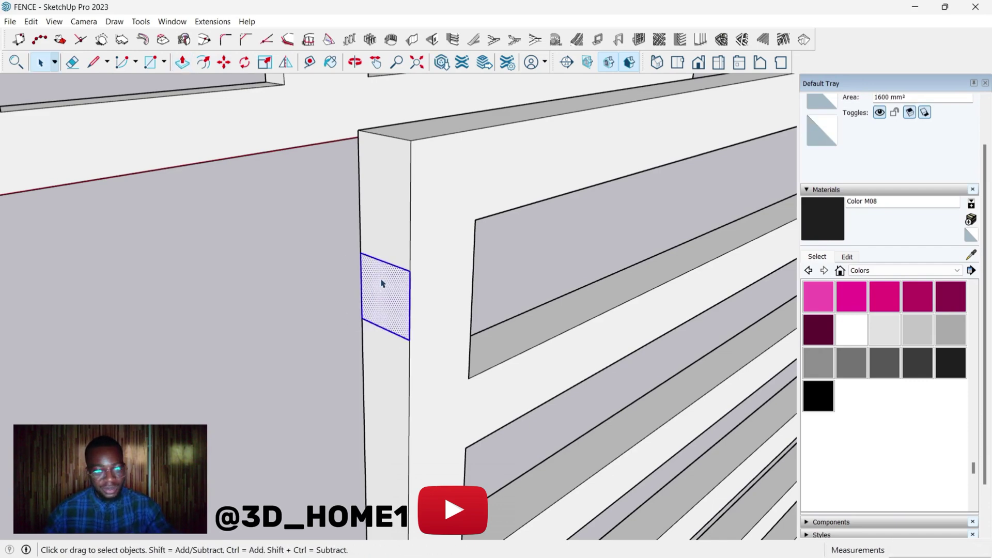
middle_click_drag(381, 282, 386, 274)
key("m")
left_click(388, 277)
key("ctrl")
scroll(408, 248, "down", 3)
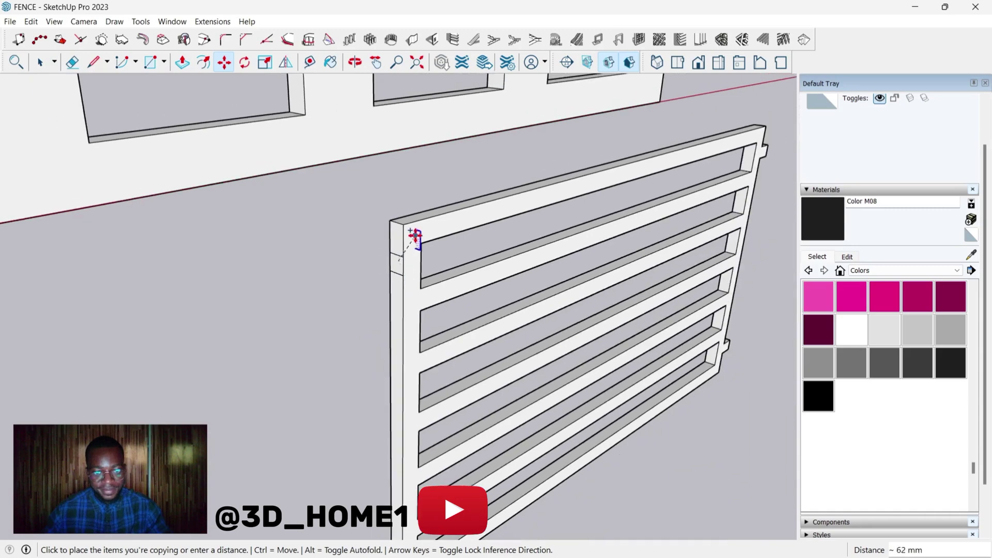
scroll(419, 256, "down", 2)
scroll(417, 484, "up", 6)
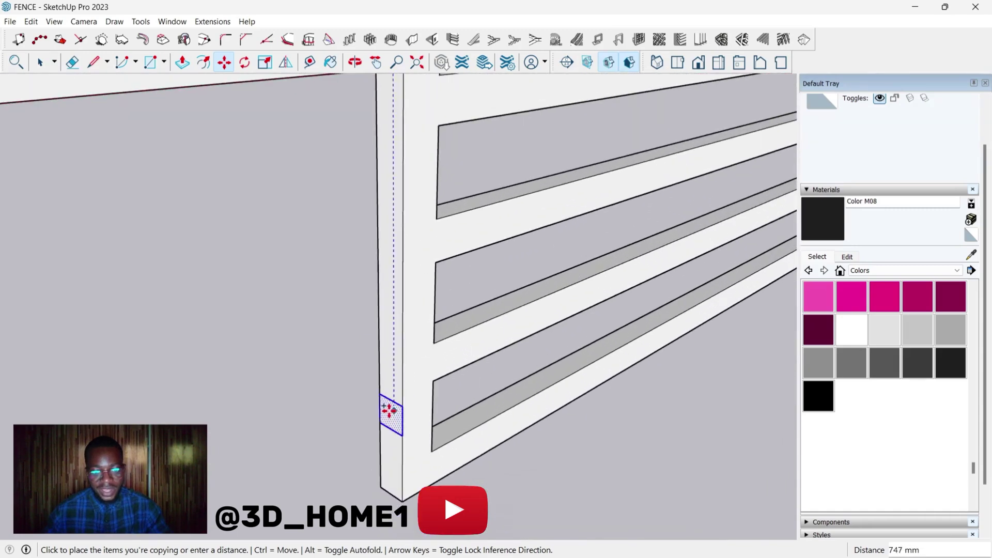
left_click(390, 410)
key("space")
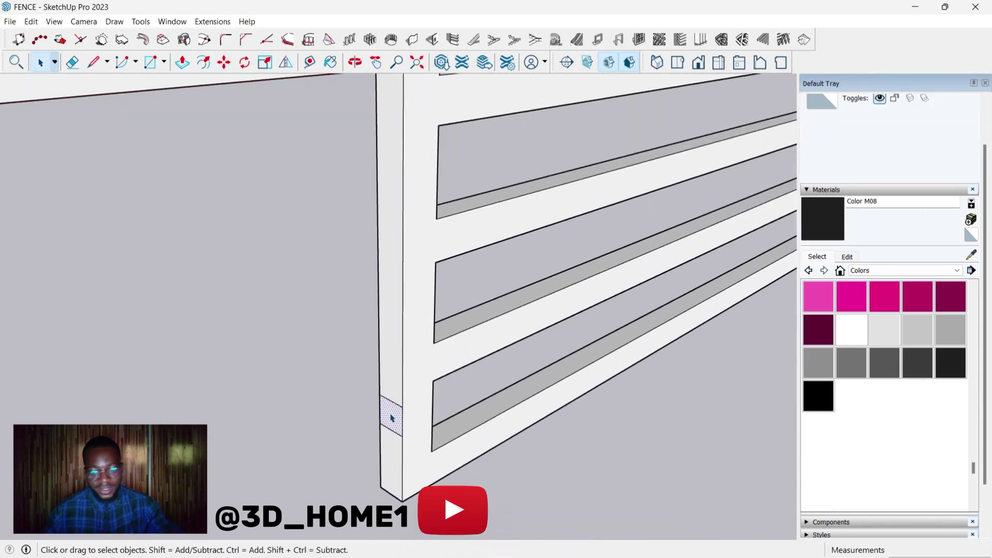
Step: Extrude the lower and upper square faces on the panel's left side outward 50 mm to form mounting tabs
key("p")
left_click(392, 417)
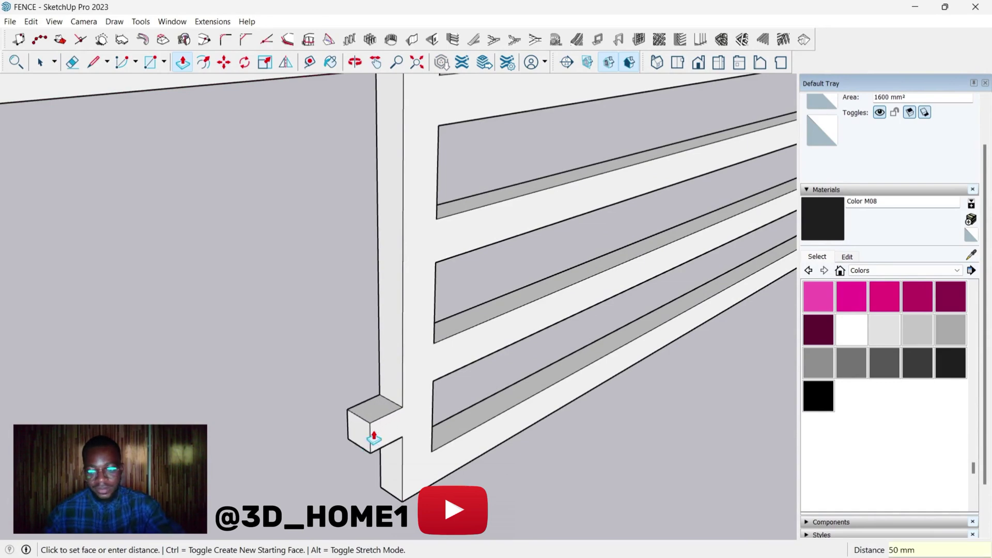
key("Return")
scroll(373, 437, "down", 5)
scroll(356, 138, "up", 4)
scroll(432, 238, "down", 3)
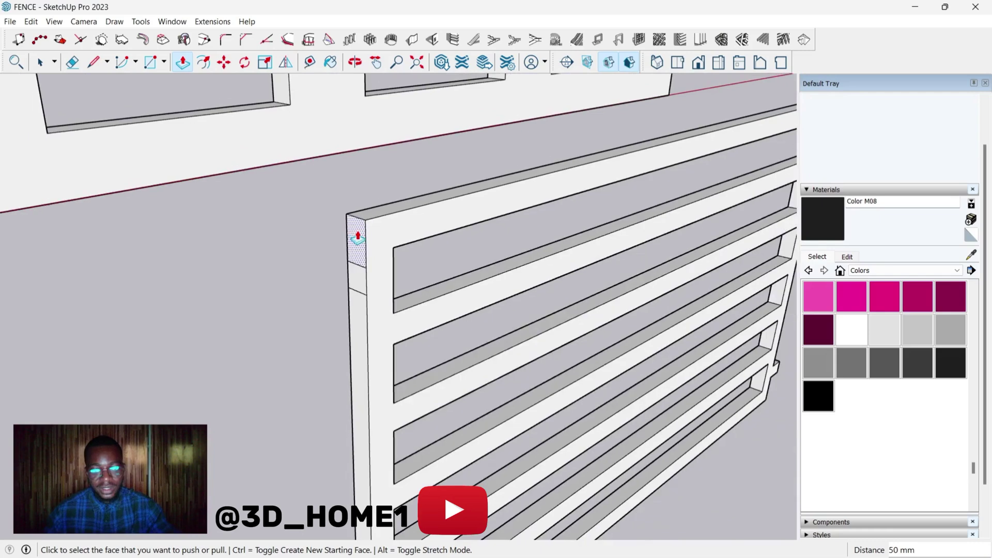
scroll(358, 237, "up", 2)
double_click(359, 294)
key("space")
Step: Select the entire railing panel with its tabs and make it a group
scroll(368, 253, "down", 6)
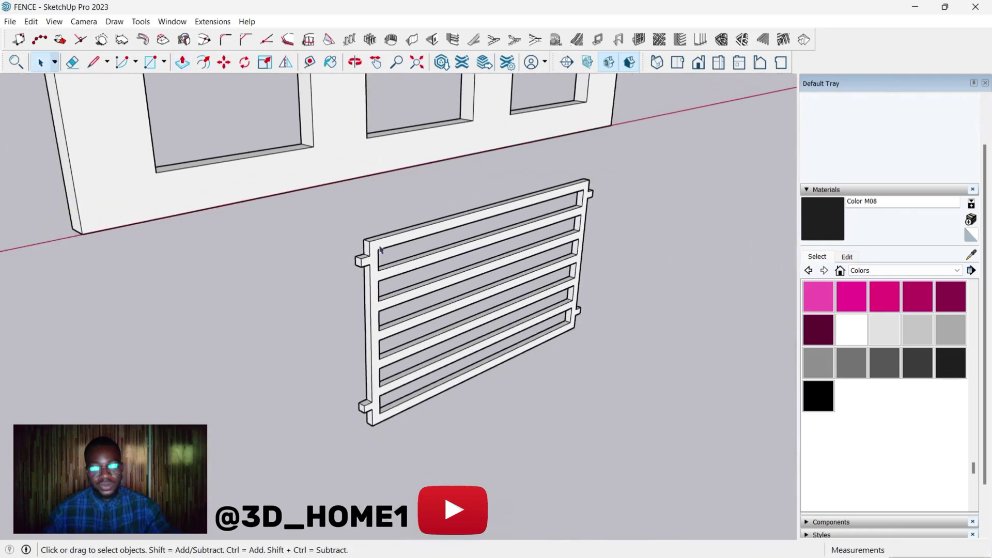
scroll(380, 250, "down", 2)
mouse_move(380, 249)
middle_mouse_down()
mouse_move(410, 327)
mouse_move(518, 328)
mouse_move(361, 339)
mouse_move(454, 312)
mouse_move(428, 347)
middle_mouse_up()
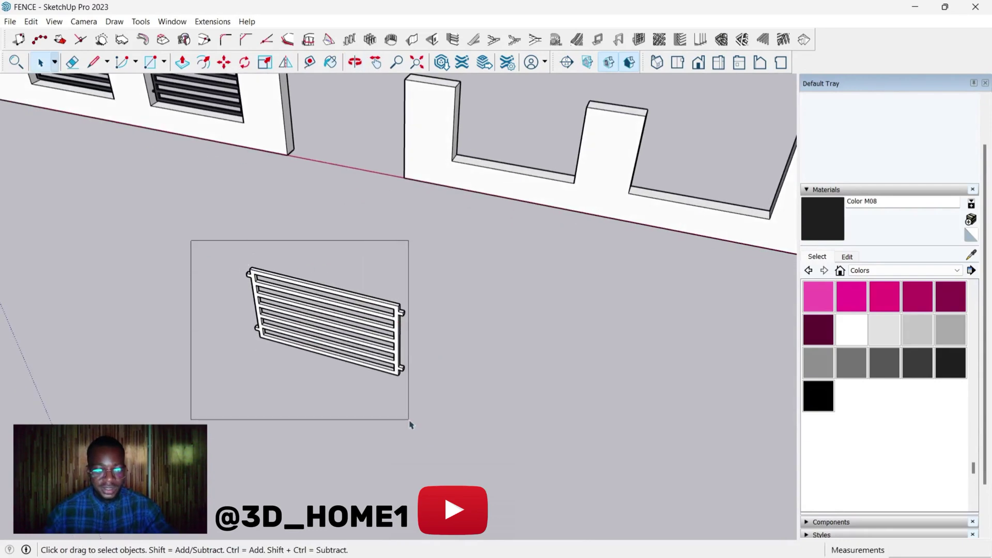
left_click_drag(410, 425, 411, 424)
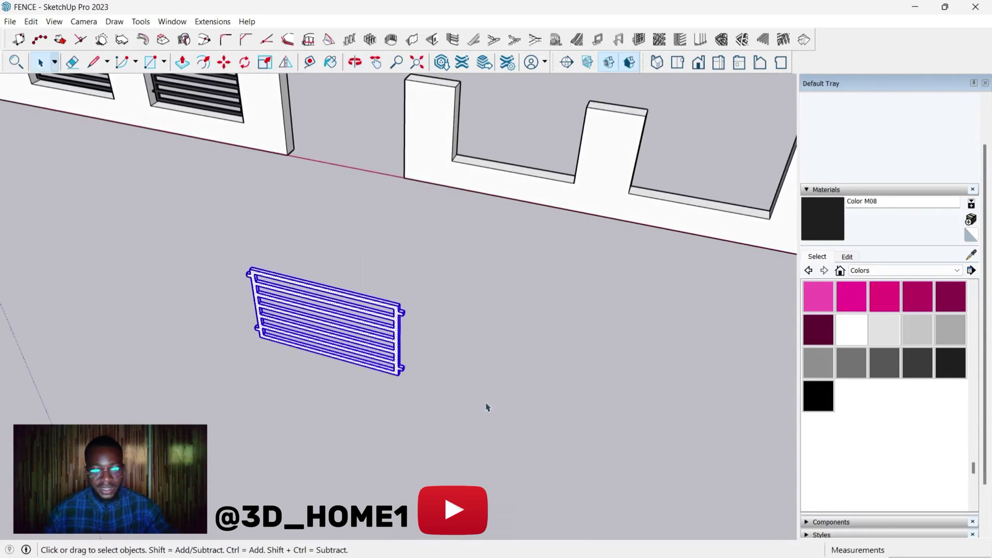
right_click(381, 321)
left_click(430, 413)
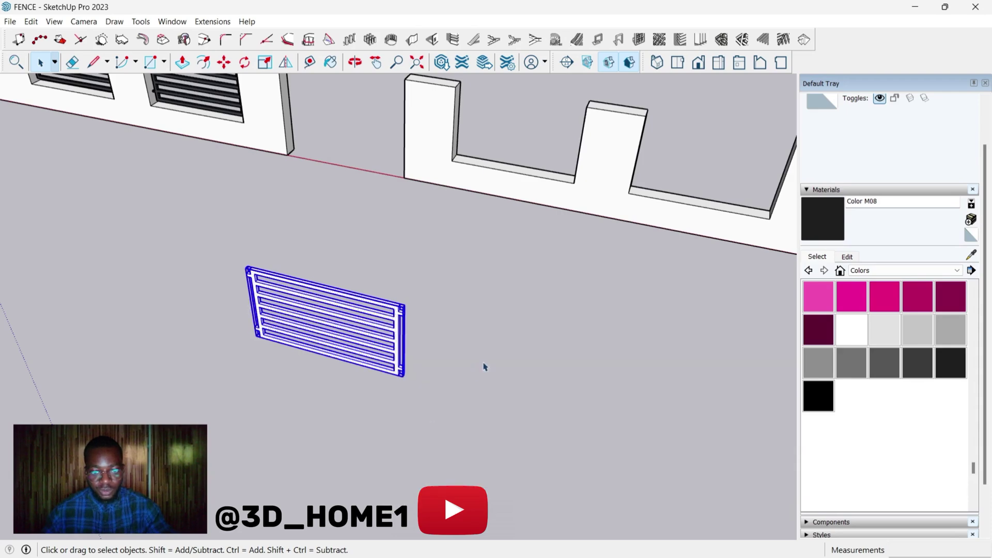
Step: Paint the railing panel group with the dark material Color M08
left_click(827, 223)
scroll(422, 312, "up", 3)
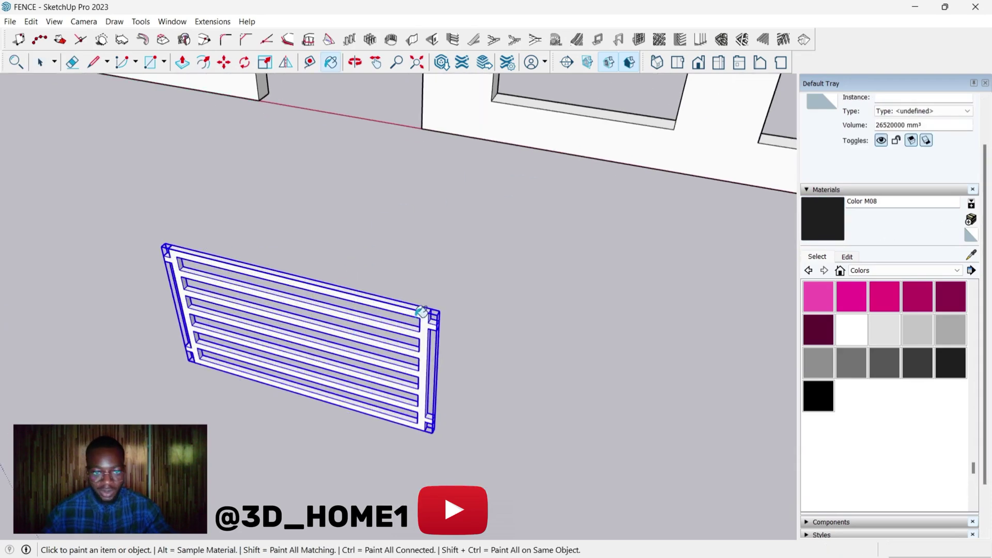
left_click(421, 312)
key("space")
scroll(423, 312, "down", 2)
left_click(443, 275)
Step: Move the dark railing panel group by its upper corner to the top inner corner of the new wall's first opening
scroll(440, 282, "down", 4)
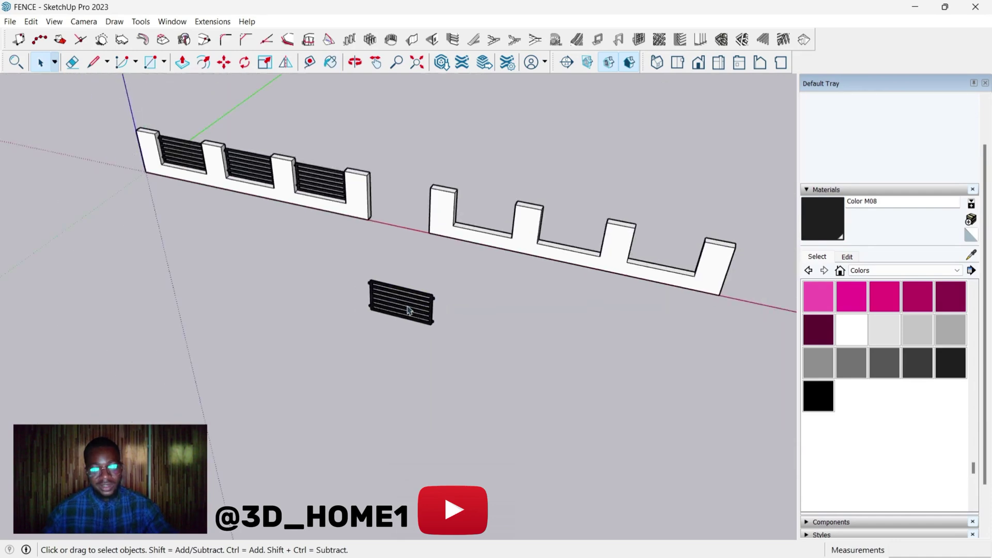
scroll(401, 289, "up", 4)
scroll(393, 284, "up", 2)
scroll(393, 289, "down", 4)
middle_click_drag(398, 299, 317, 250)
left_click_drag(538, 420, 537, 420)
scroll(465, 310, "up", 2)
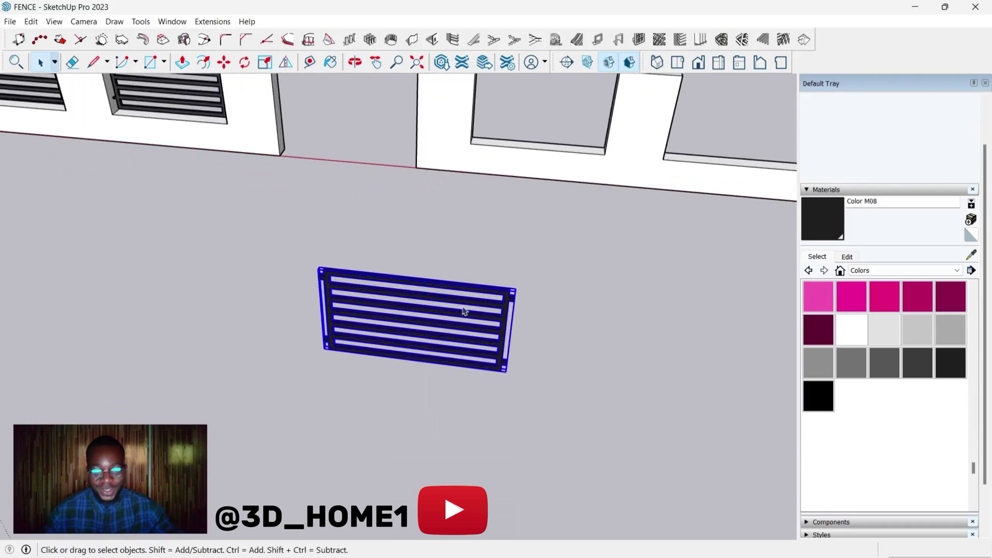
key("m")
scroll(328, 294, "up", 4)
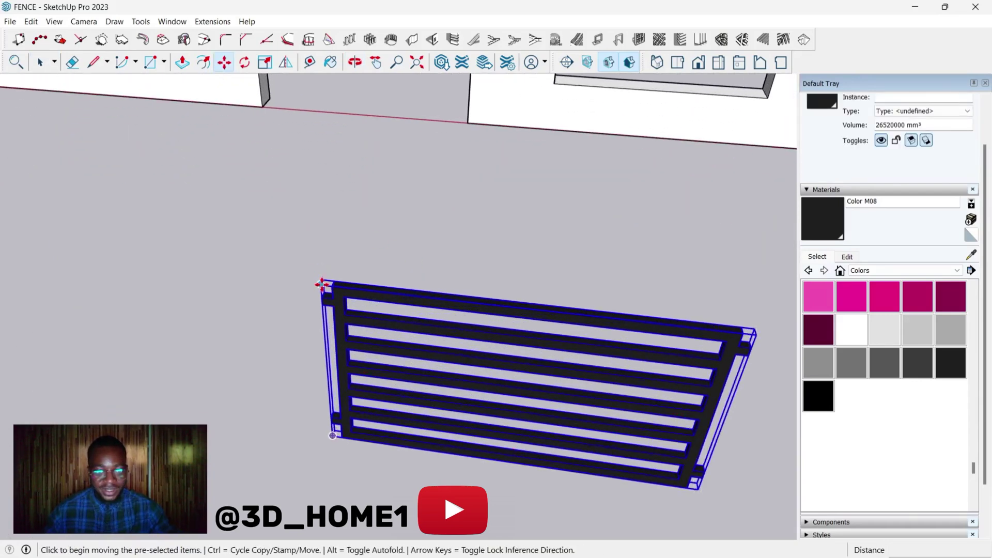
left_click(322, 285)
scroll(317, 348, "down", 5)
scroll(439, 168, "up", 5)
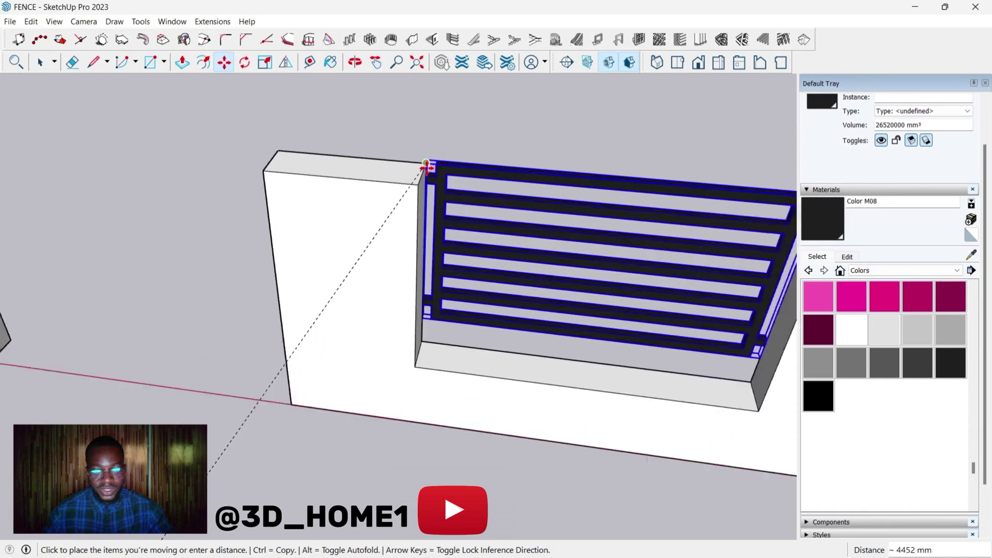
left_click(427, 164)
Step: Examine how the existing fence's railing panels sit in their openings and compare with the newly placed panel
scroll(363, 172, "down", 3)
middle_click_drag(561, 268, 132, 197)
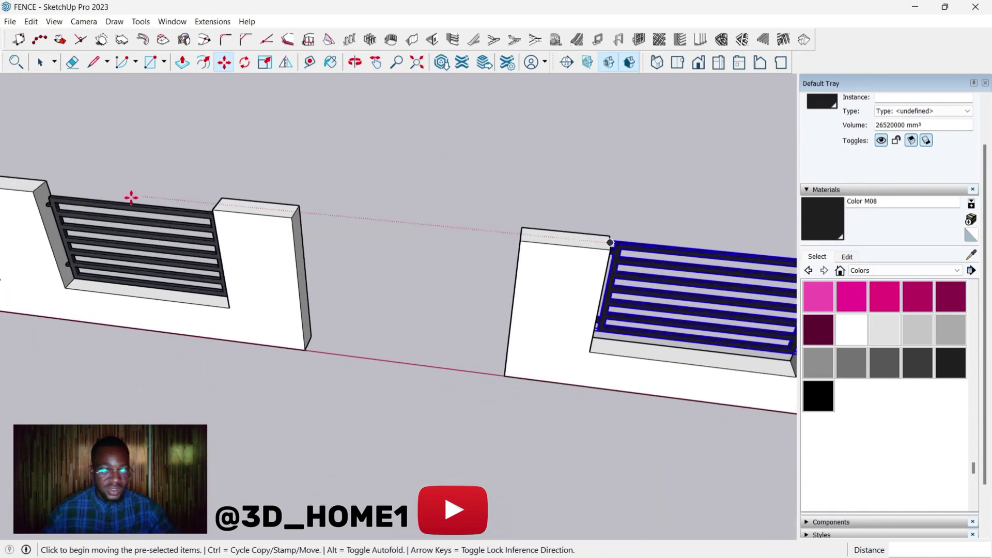
scroll(494, 281, "down", 2)
scroll(155, 217, "up", 5)
scroll(174, 243, "down", 4)
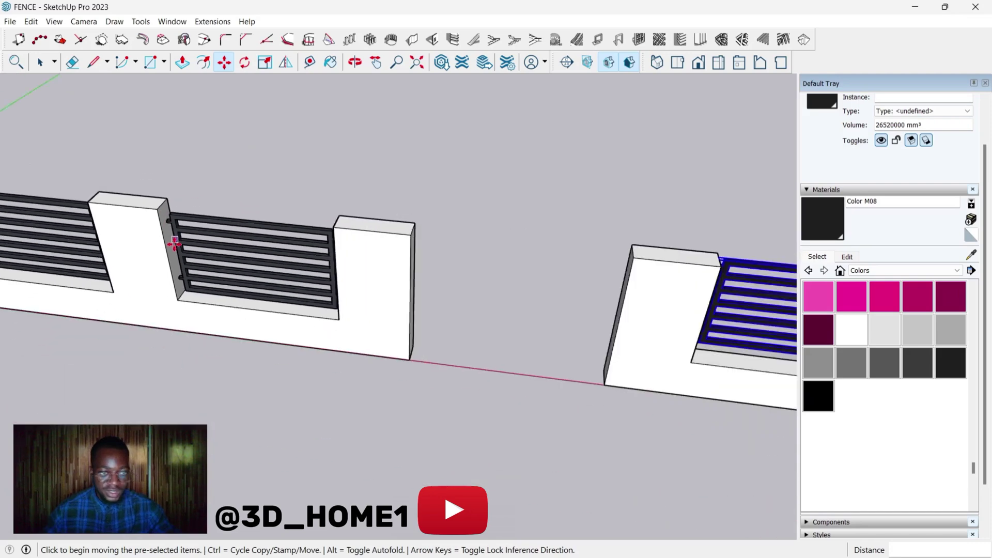
scroll(174, 243, "down", 2)
scroll(643, 288, "up", 4)
scroll(465, 250, "up", 1)
scroll(396, 257, "down", 2)
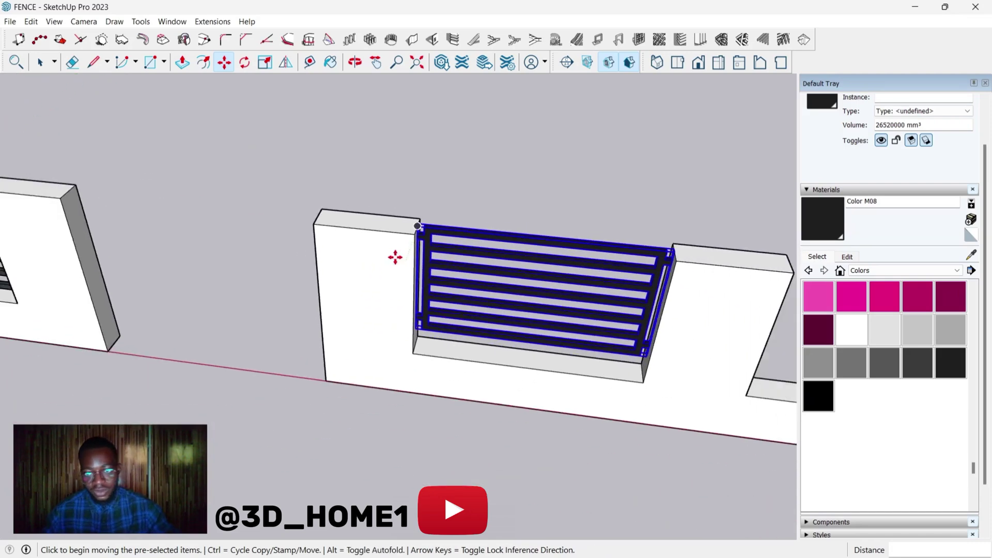
Step: Lower the railing panel about 150 mm straight down along the blue axis within the first opening, then deselect it
scroll(395, 257, "up", 1)
left_click(415, 234)
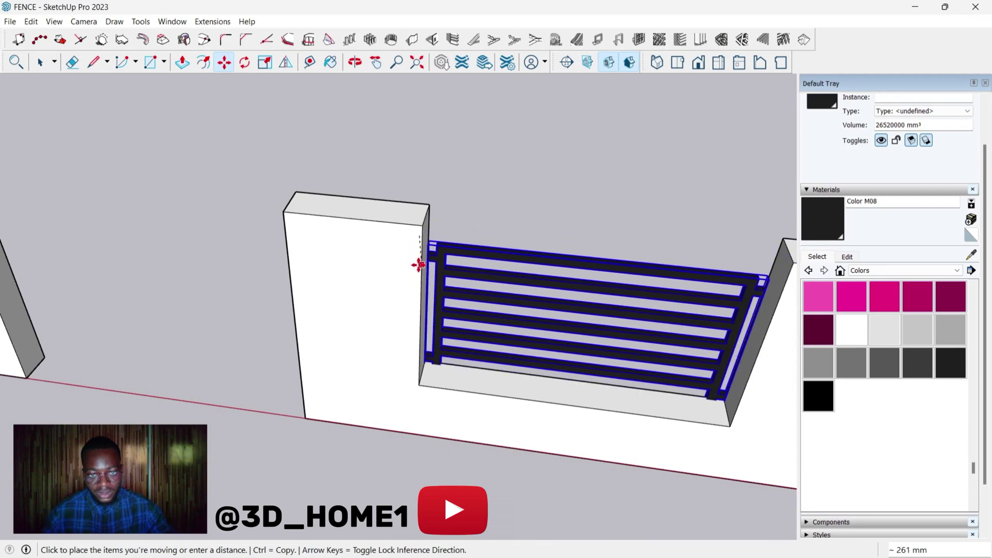
scroll(417, 261, "up", 1)
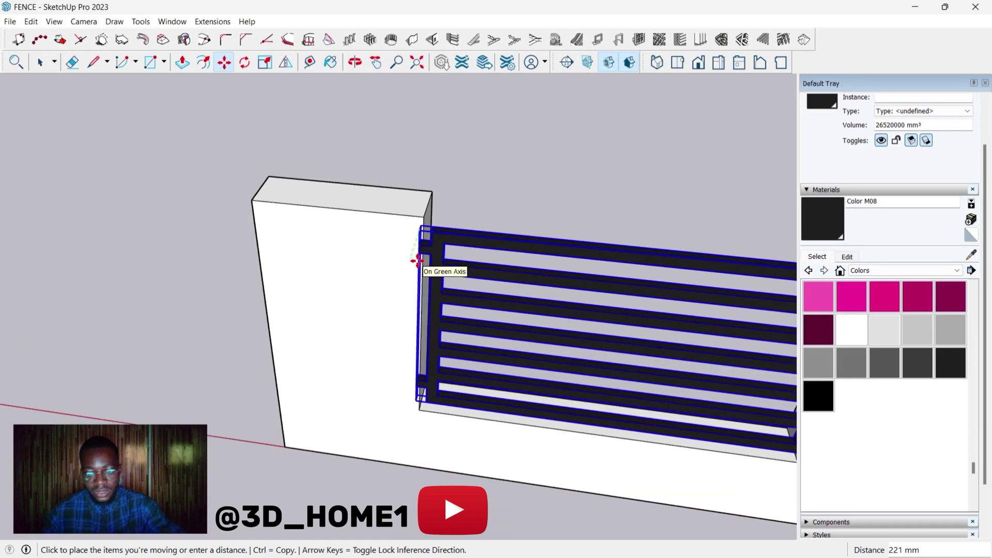
key("Up")
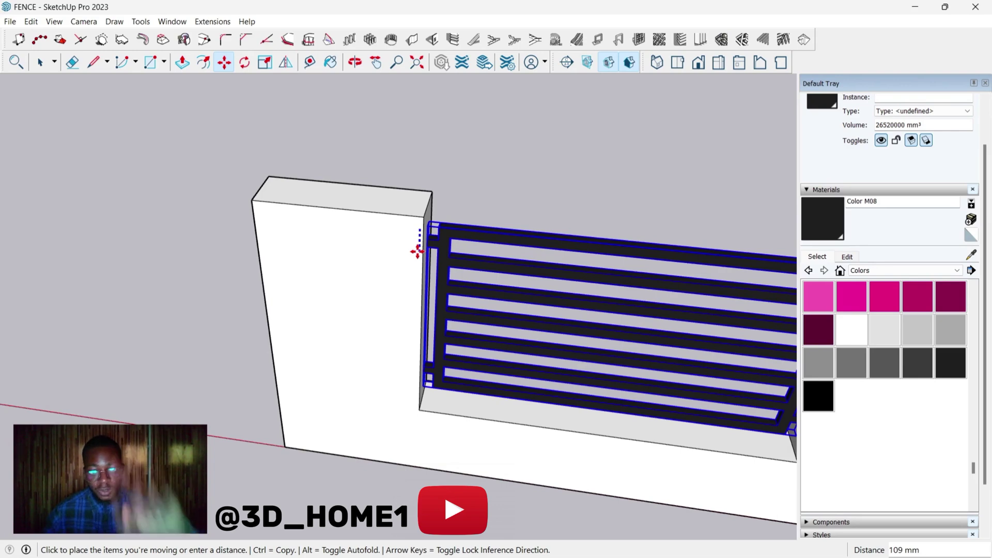
scroll(418, 252, "up", 1)
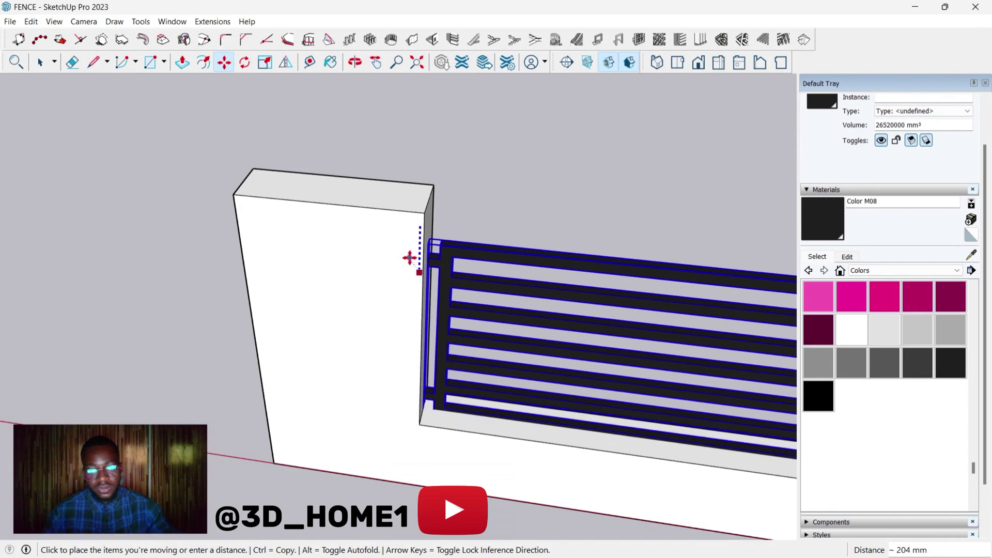
scroll(408, 249, "down", 1)
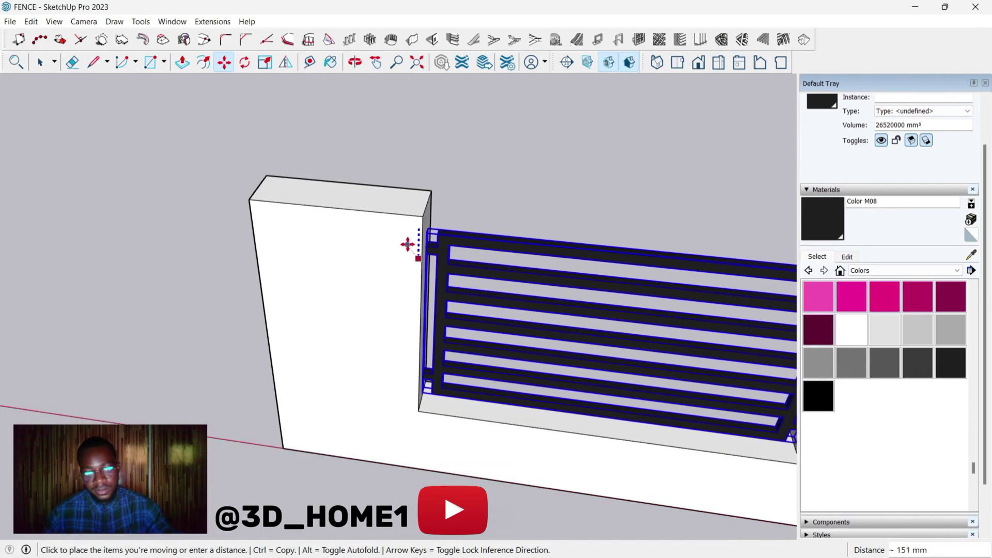
left_click(409, 239)
key("space")
scroll(313, 242, "down", 3)
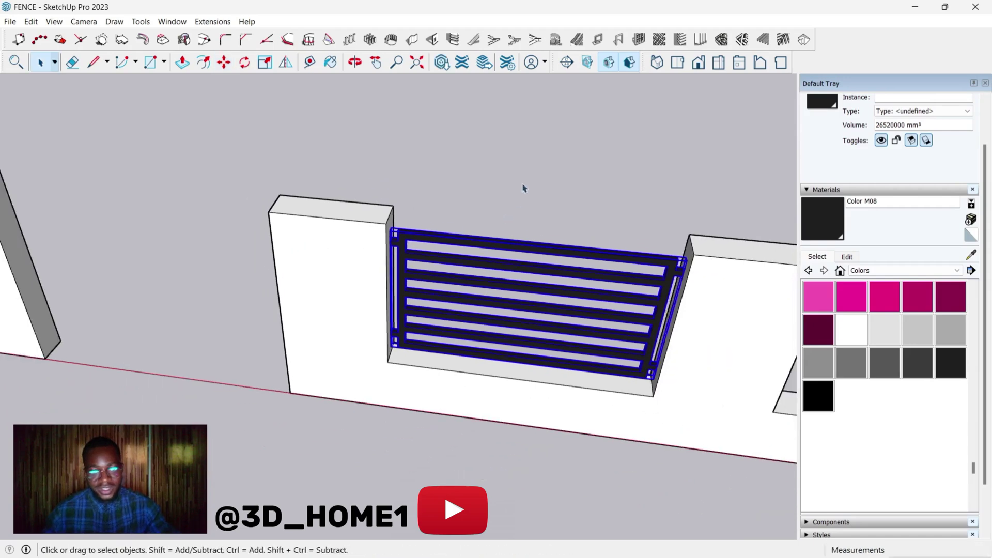
left_click(524, 186)
Step: Copy the first opening's railing panel into the middle opening, using matching front top pillar corners as reference points
scroll(233, 248, "down", 4)
scroll(579, 271, "up", 2)
left_click(315, 243)
scroll(314, 248, "up", 1)
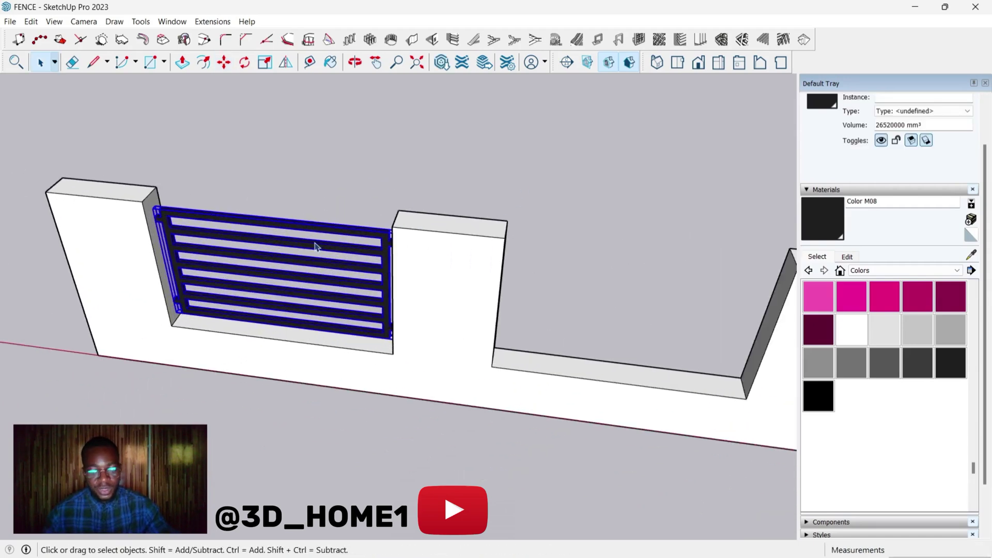
key("m")
scroll(139, 194, "up", 2)
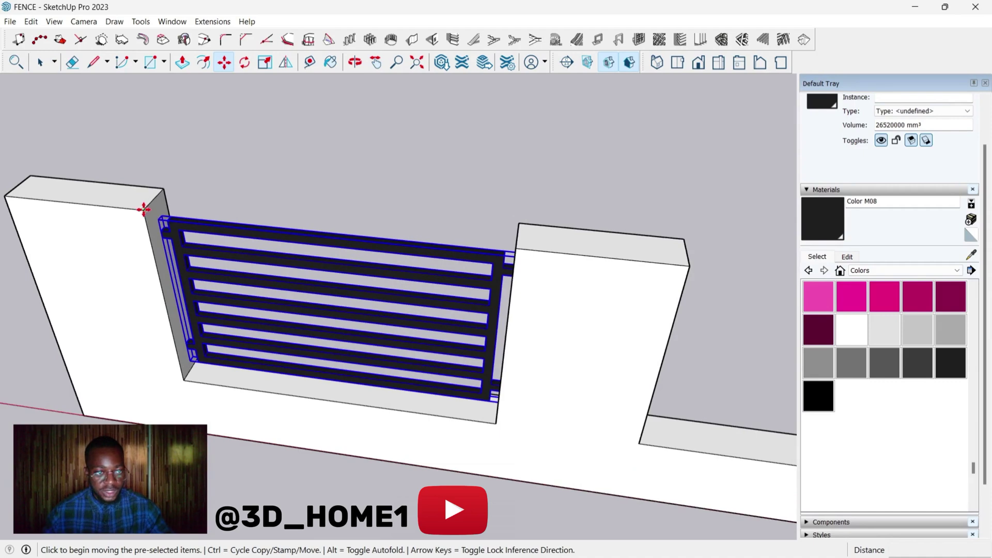
left_click(144, 210)
scroll(122, 222, "down", 2)
key("ctrl")
scroll(232, 234, "down", 3)
scroll(462, 240, "up", 3)
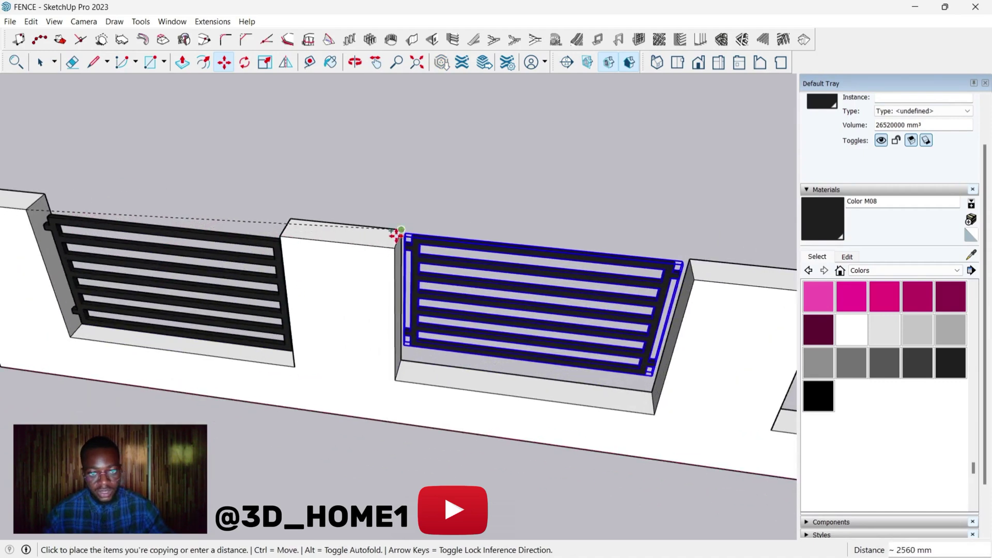
left_click(394, 247)
Step: Copy the middle railing panel into the third opening, using matching pillar corners, and clear the selection
left_click(376, 242)
scroll(398, 258, "down", 2)
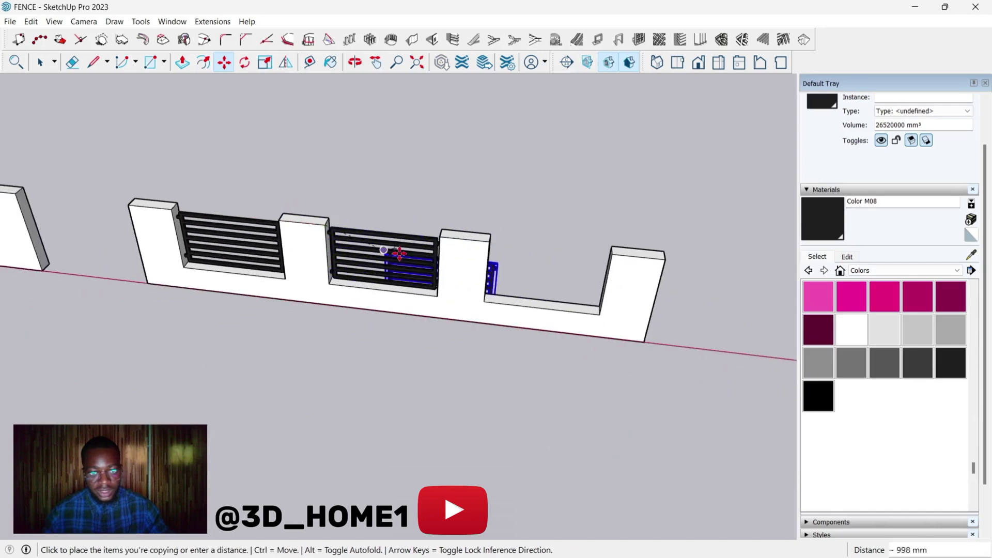
scroll(508, 237, "up", 1)
left_click(490, 239)
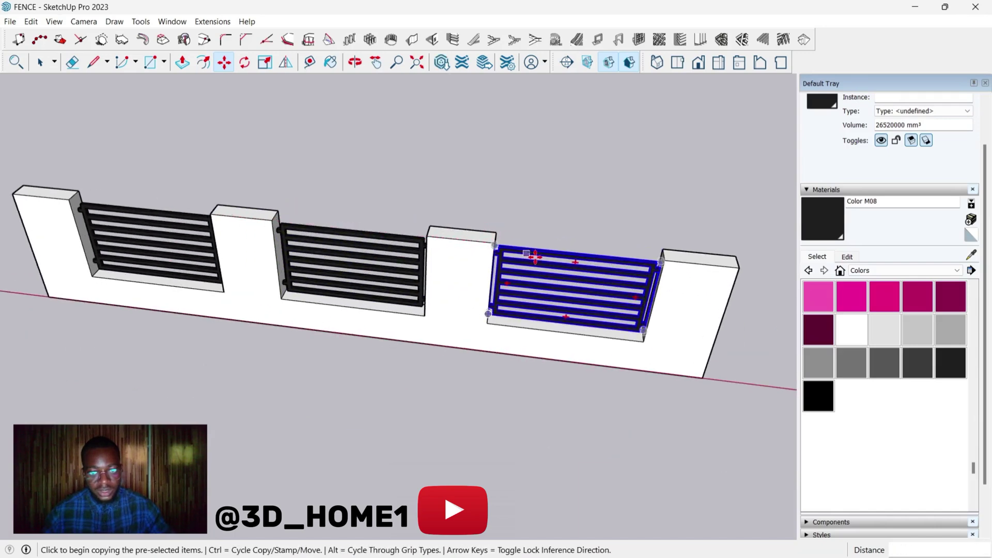
scroll(512, 235, "up", 3)
key("space")
scroll(462, 230, "down", 5)
left_click(572, 215)
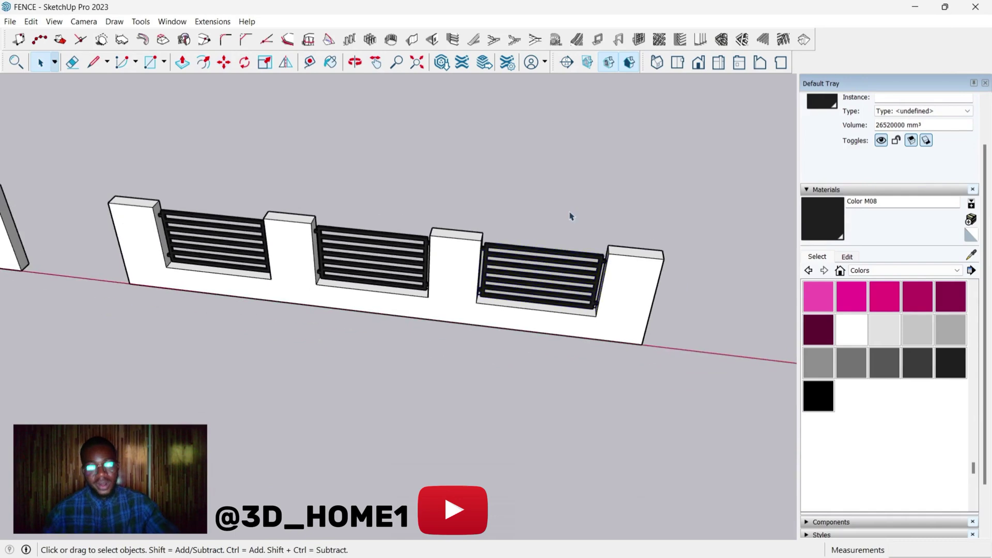
Step: Review both fence walls with their railing panels from a low front view
scroll(572, 217, "down", 2)
middle_click_drag(577, 280, 542, 257)
scroll(424, 261, "up", 6)
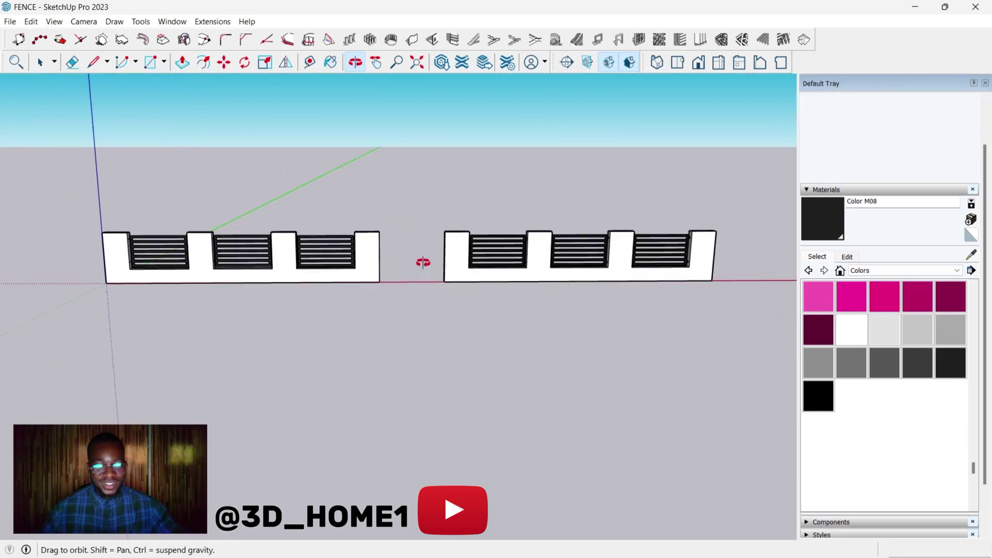
scroll(645, 247, "down", 3)
left_click_drag(645, 246, 177, 271)
scroll(177, 271, "down", 2)
scroll(337, 246, "down", 1)
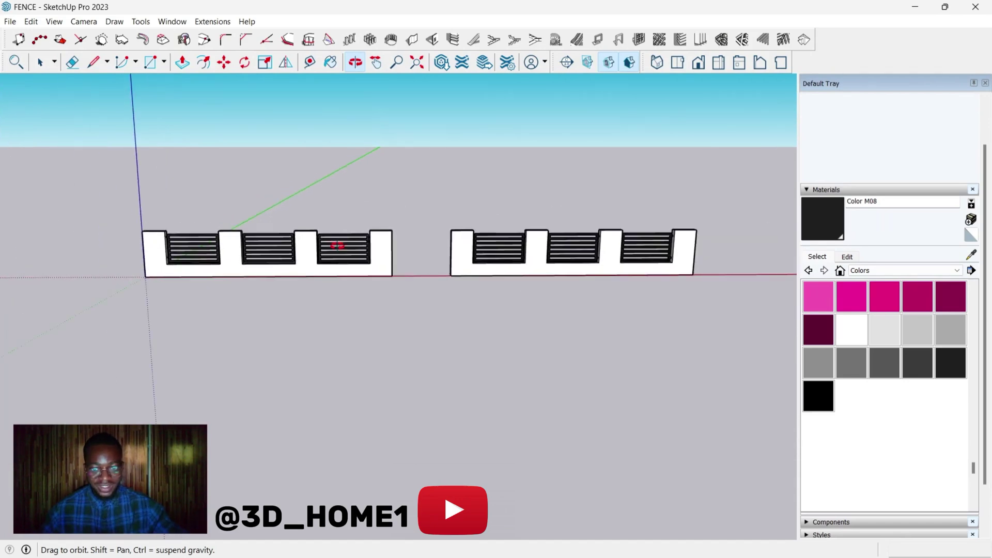